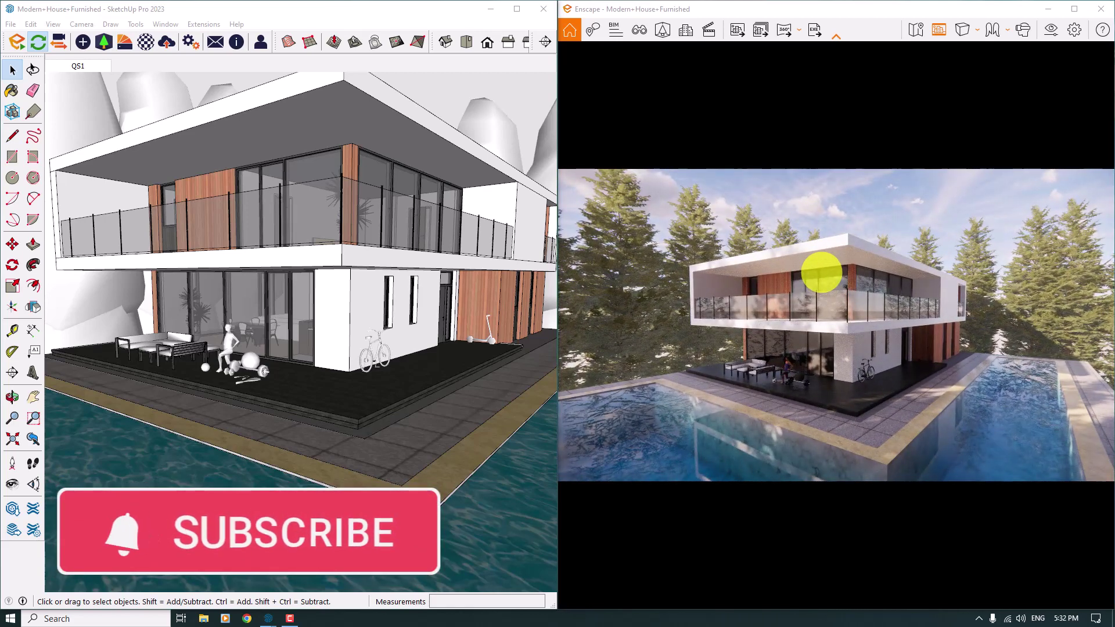
- Select the outer row of trees running along the green axis and move it about 0.70 m away from the house along the red axis
{"action": "mouse_move", "coordinate": [279, 286]}
{"action": "middle_mouse_down"}
{"action": "mouse_move", "coordinate": [312, 393]}
{"action": "mouse_move", "coordinate": [365, 302]}
{"action": "mouse_move", "coordinate": [500, 353]}
{"action": "middle_mouse_up"}
{"action": "scroll", "coordinate": [364, 296], "scroll_direction": "down", "scroll_amount": 7}
{"action": "scroll", "coordinate": [259, 296], "scroll_direction": "up", "scroll_amount": 3}
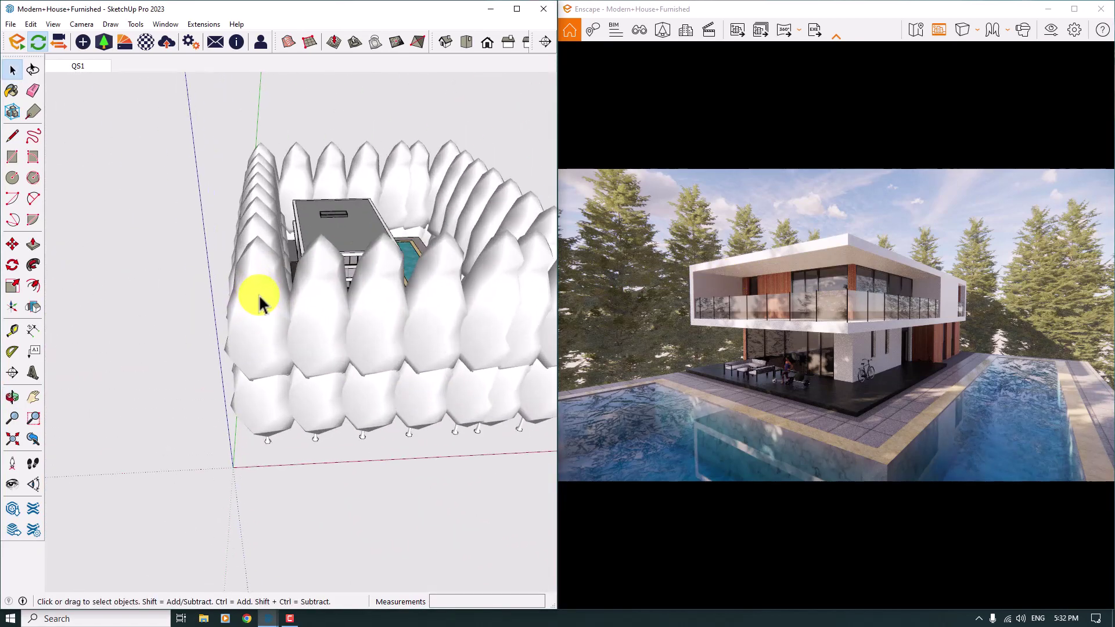
{"action": "mouse_move", "coordinate": [279, 123]}
{"action": "middle_mouse_down"}
{"action": "mouse_move", "coordinate": [241, 319]}
{"action": "mouse_move", "coordinate": [248, 183]}
{"action": "middle_mouse_up"}
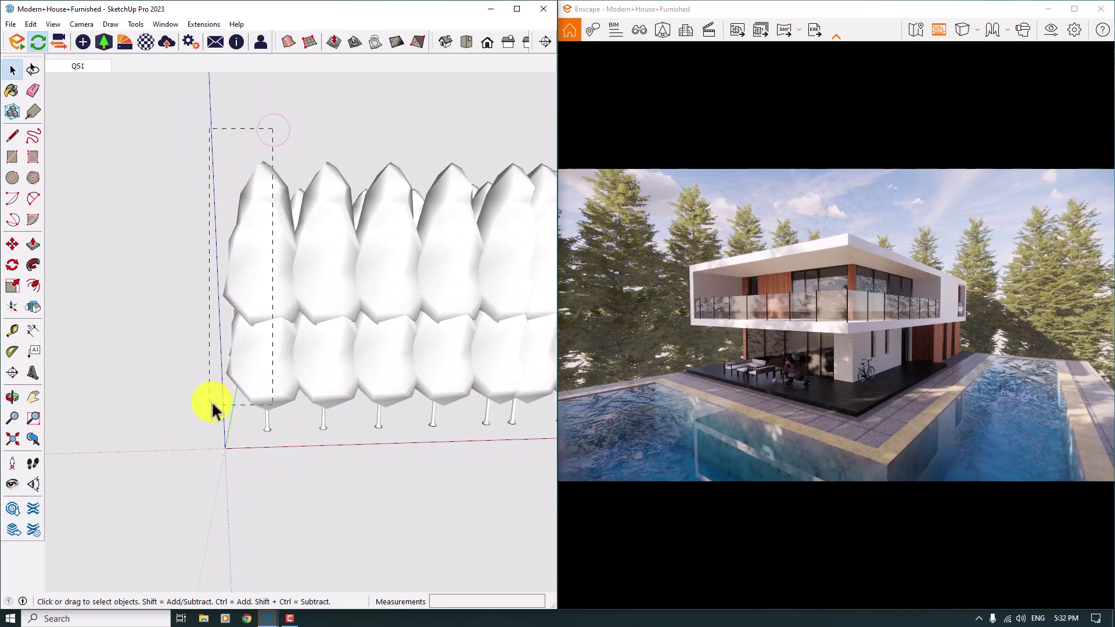
{"action": "left_click_drag", "start_coordinate": [211, 401], "coordinate": [211, 402]}
{"action": "left_click", "coordinate": [12, 244]}
{"action": "left_click", "coordinate": [319, 448]}
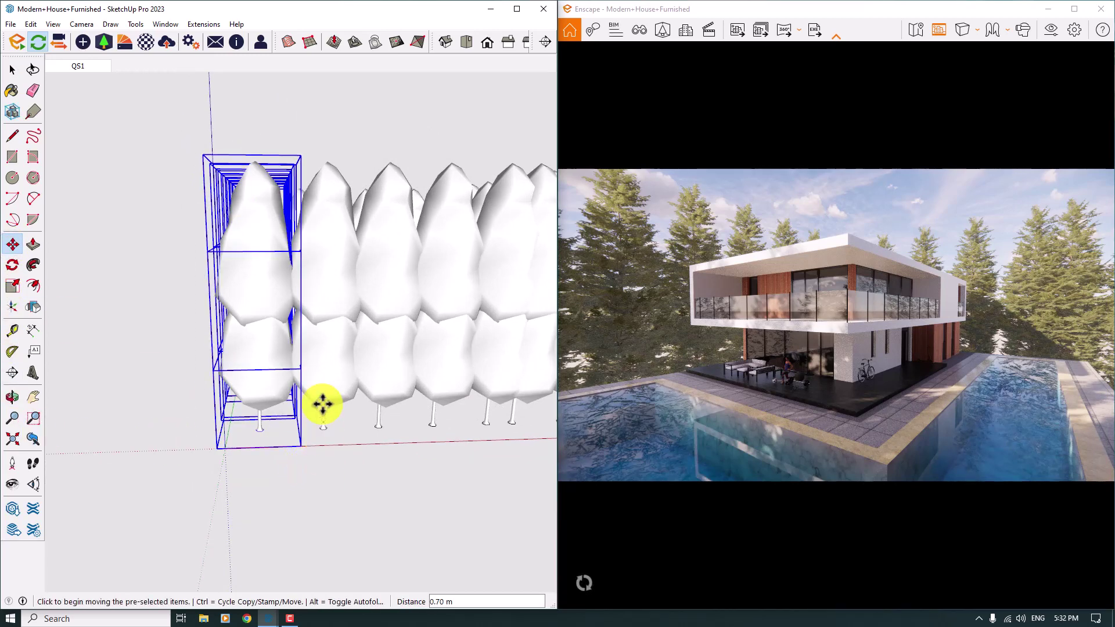
- Shift the selected tree row a further 1.57 m or so outward along the red axis and clear the selection
{"action": "scroll", "coordinate": [339, 395], "scroll_direction": "down", "scroll_amount": 1}
{"action": "left_click", "coordinate": [310, 471]}
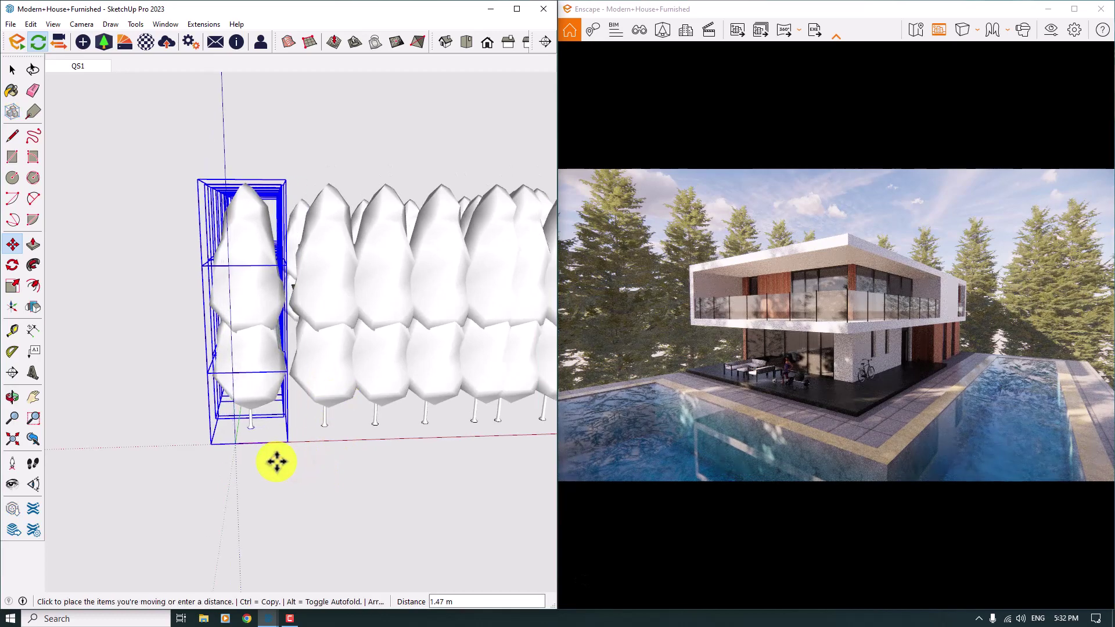
{"action": "left_click", "coordinate": [276, 462]}
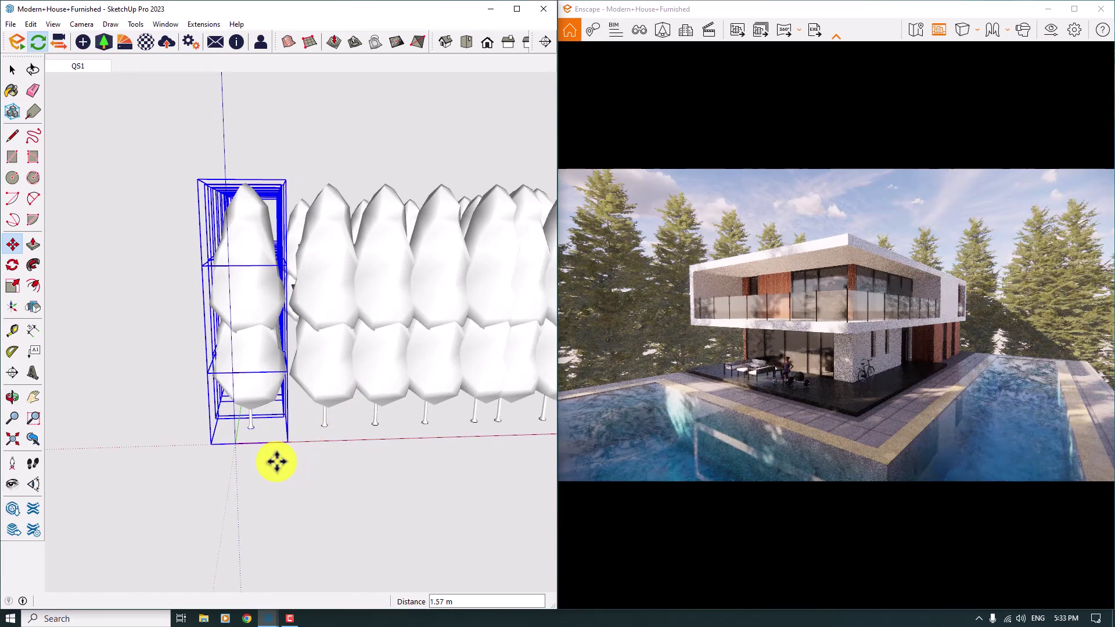
{"action": "scroll", "coordinate": [371, 433], "scroll_direction": "down", "scroll_amount": 4}
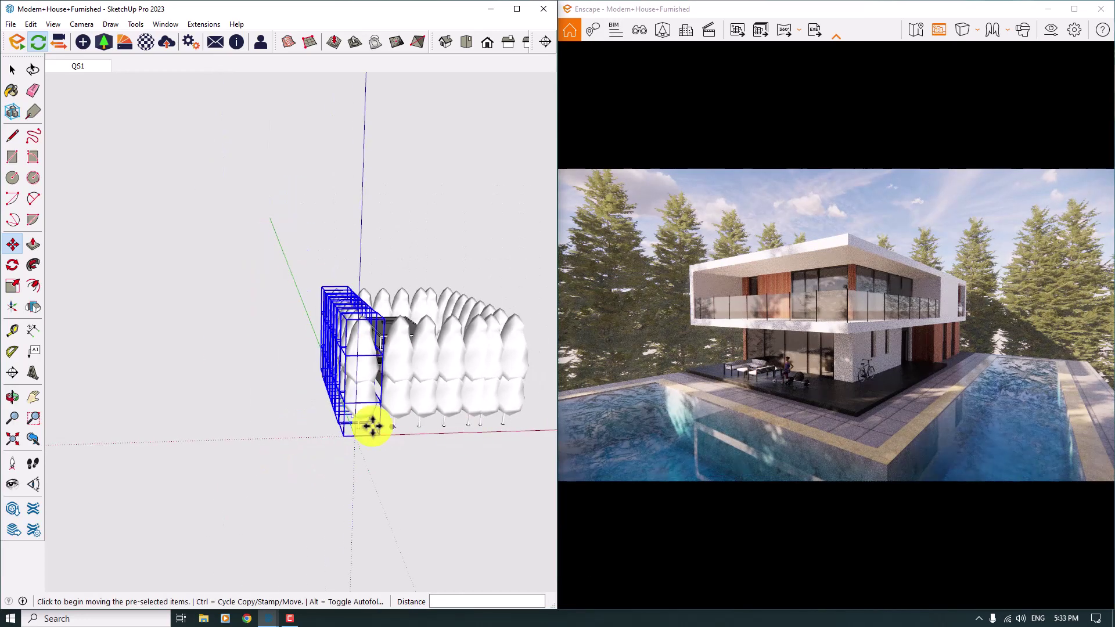
{"action": "key", "text": "space"}
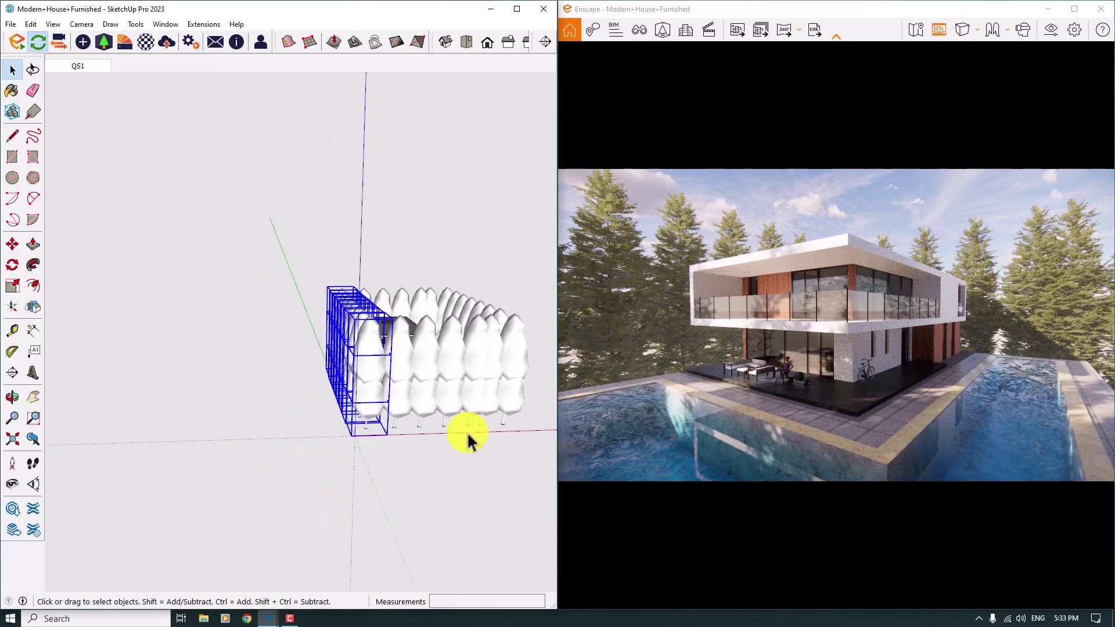
{"action": "left_click", "coordinate": [373, 451]}
- Examine the house, pool and surrounding trees from several angles in SketchUp and in the maximized Enscape render window
{"action": "left_click", "coordinate": [845, 304]}
{"action": "left_click_drag", "start_coordinate": [854, 304], "coordinate": [846, 304]}
{"action": "left_click_drag", "start_coordinate": [667, 276], "coordinate": [790, 180]}
{"action": "scroll", "coordinate": [426, 309], "scroll_direction": "up", "scroll_amount": 8}
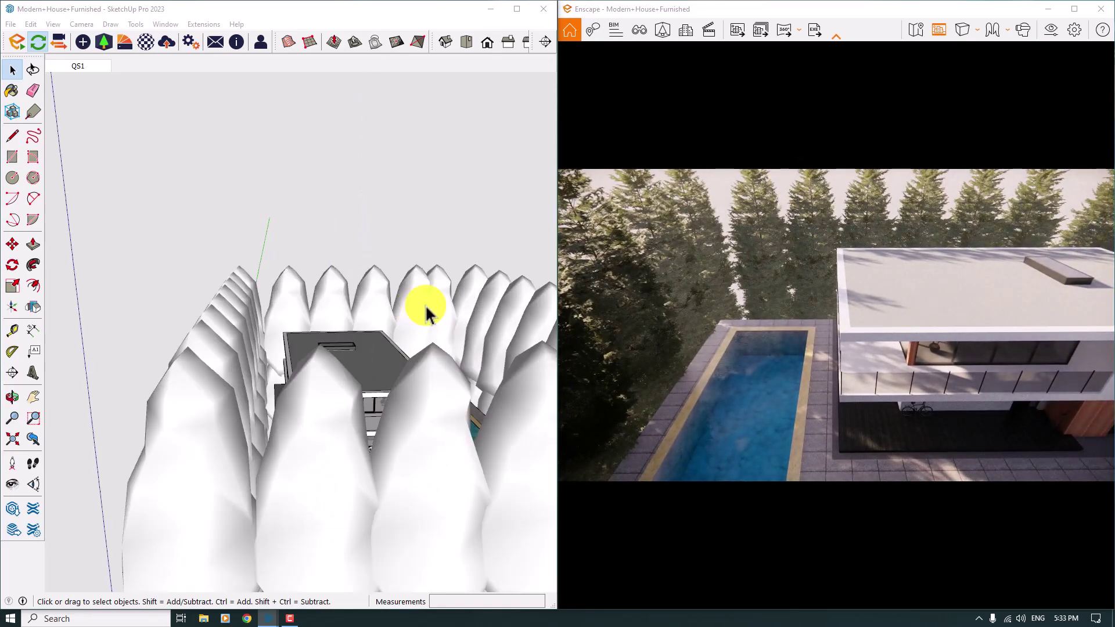
{"action": "mouse_move", "coordinate": [427, 310]}
{"action": "middle_mouse_down"}
{"action": "mouse_move", "coordinate": [278, 443]}
{"action": "mouse_move", "coordinate": [418, 234]}
{"action": "mouse_move", "coordinate": [332, 233]}
{"action": "mouse_move", "coordinate": [334, 113]}
{"action": "middle_mouse_up"}
{"action": "scroll", "coordinate": [356, 444], "scroll_direction": "up", "scroll_amount": 3}
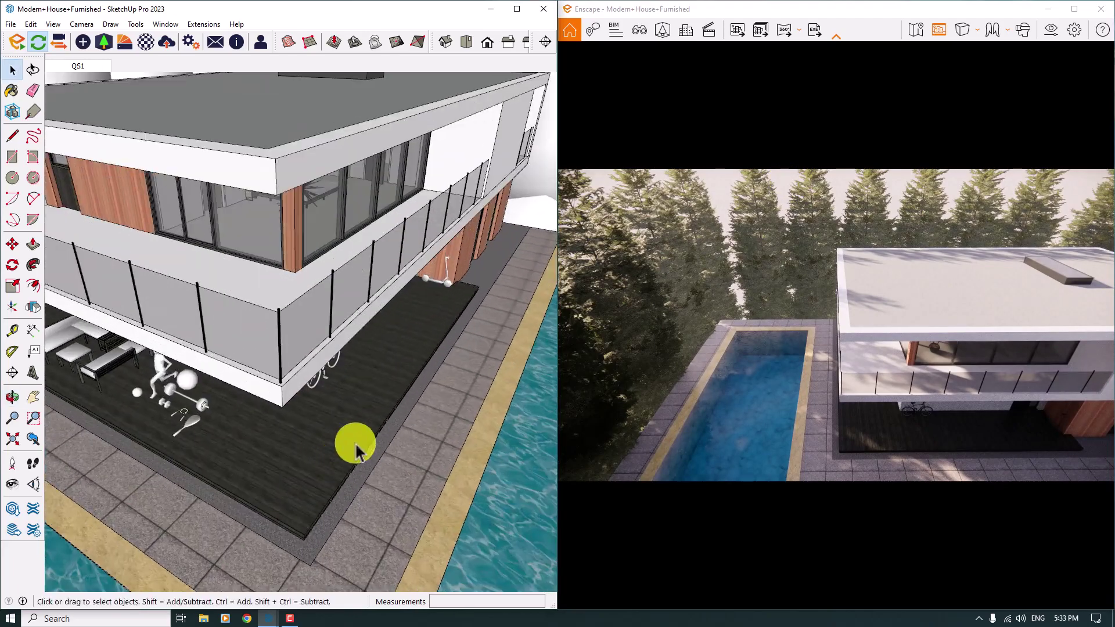
{"action": "left_click", "coordinate": [1074, 9]}
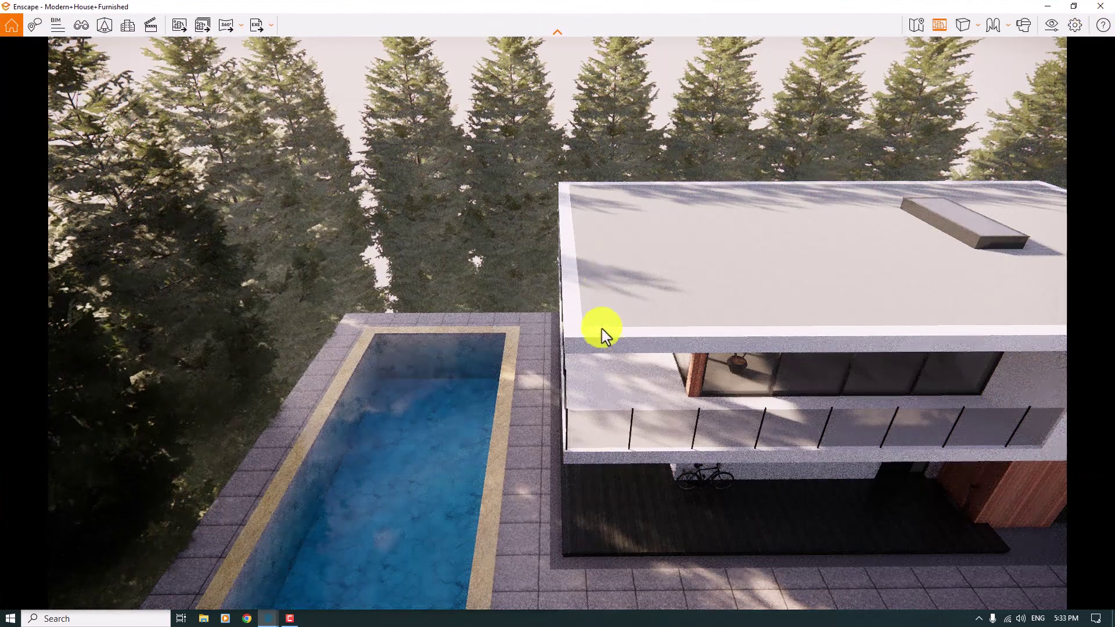
{"action": "right_click_drag", "start_coordinate": [656, 300], "coordinate": [665, 286]}
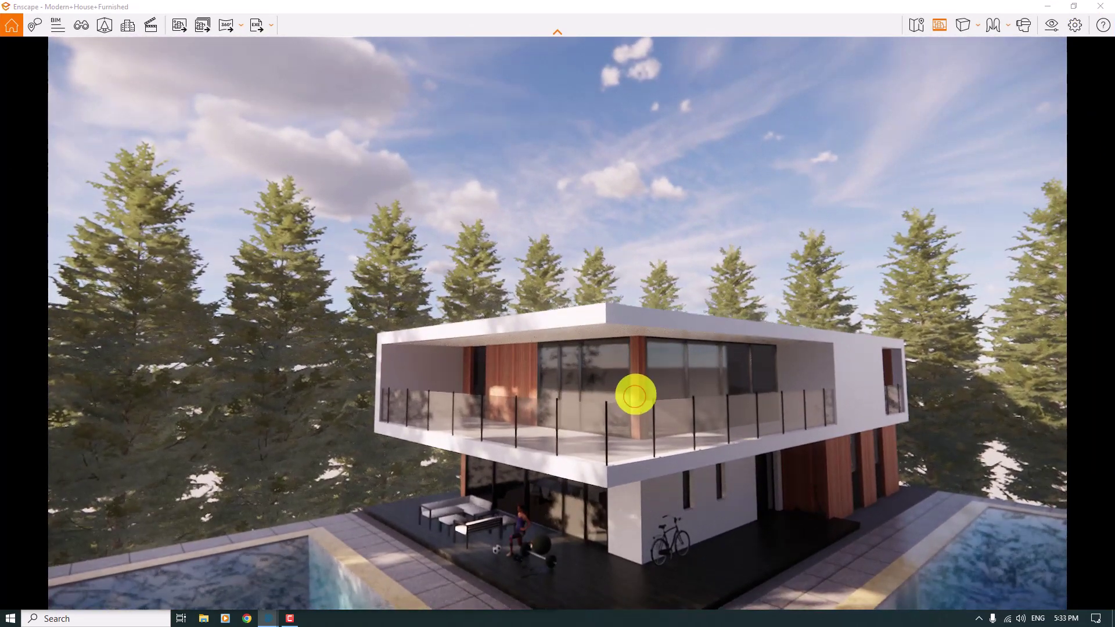
{"action": "key", "text": "q"}
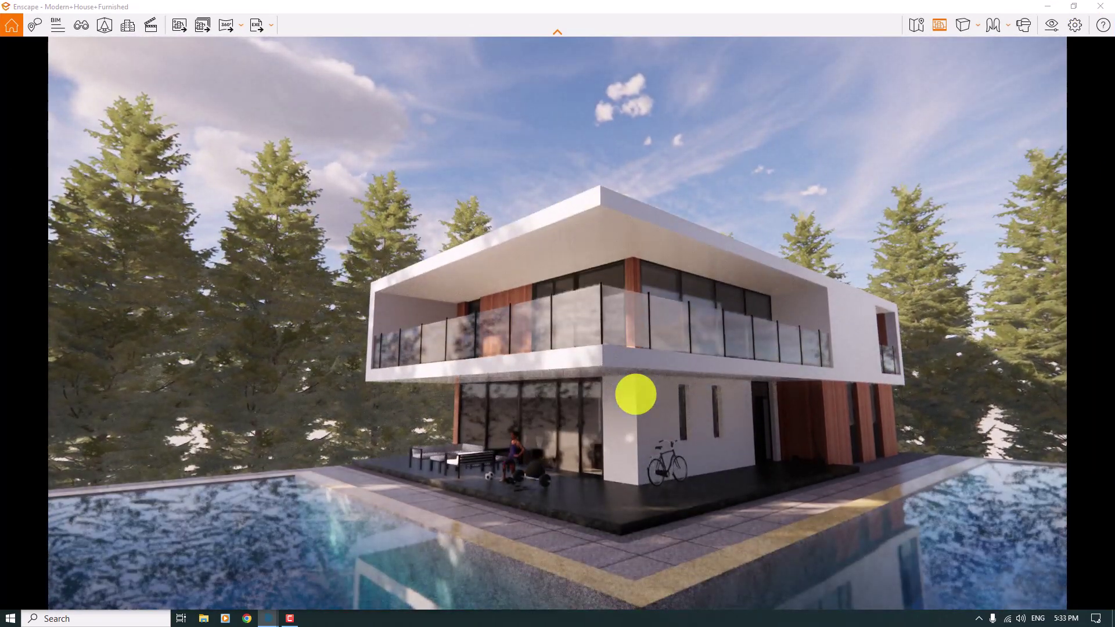
{"action": "key", "text": "w"}
{"action": "left_click_drag", "start_coordinate": [635, 396], "coordinate": [632, 397]}
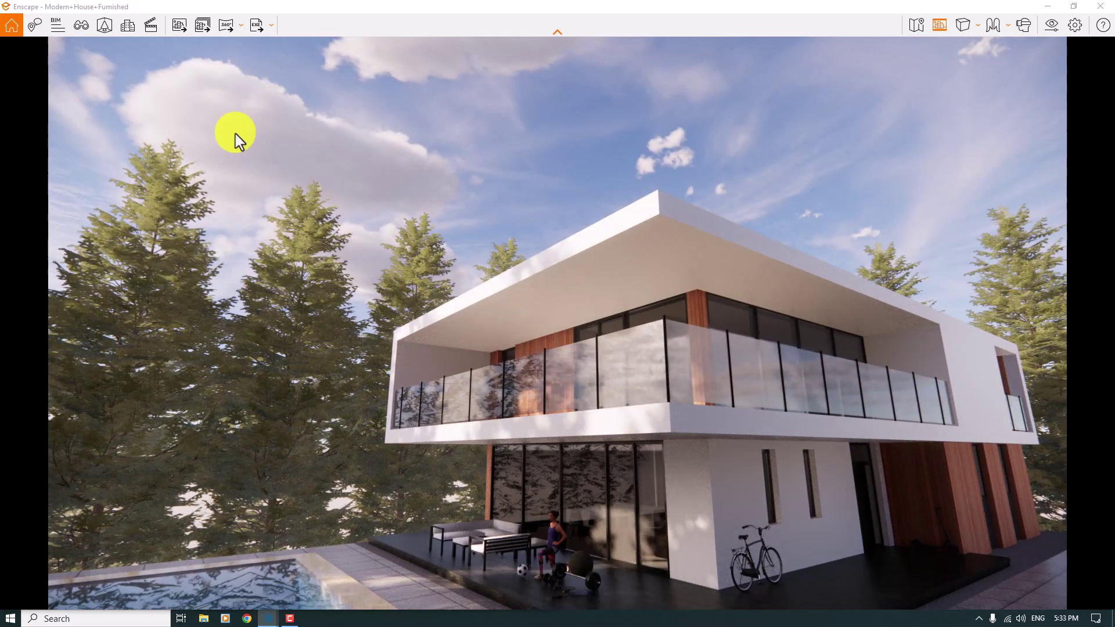
- Load the favorite saved view QS1 from the view management and close it
{"action": "left_click", "coordinate": [82, 31]}
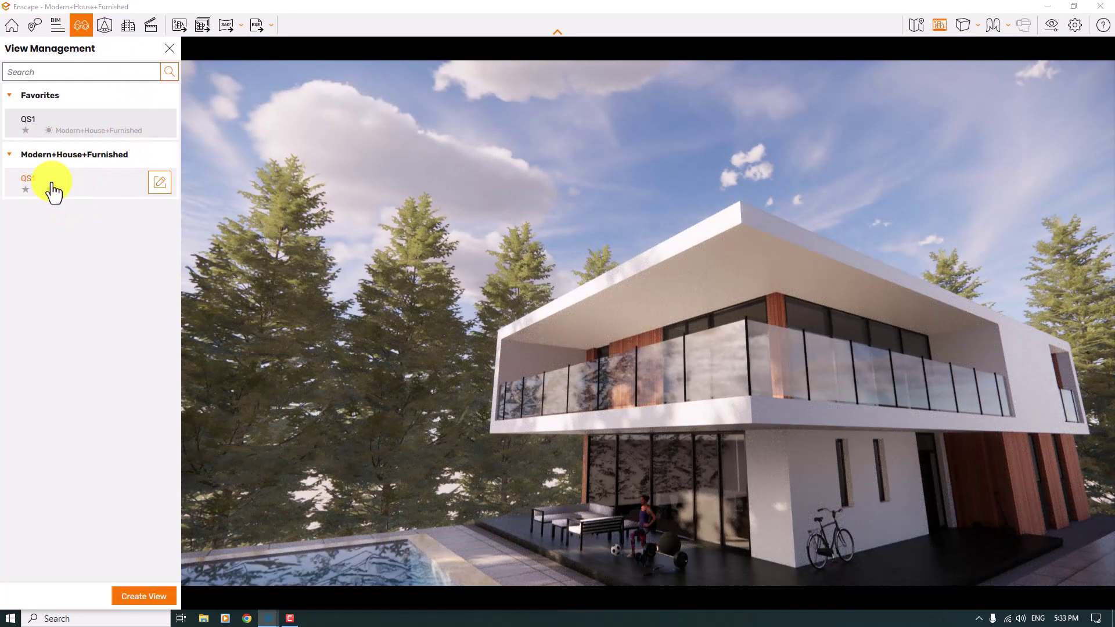
{"action": "left_click", "coordinate": [23, 125]}
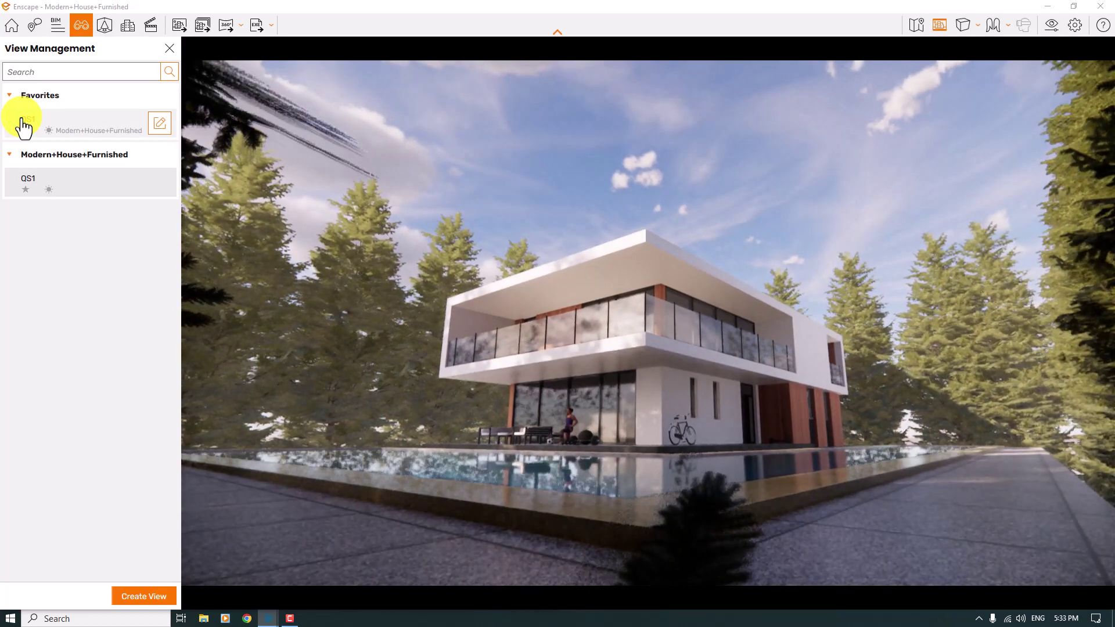
{"action": "left_click", "coordinate": [169, 48]}
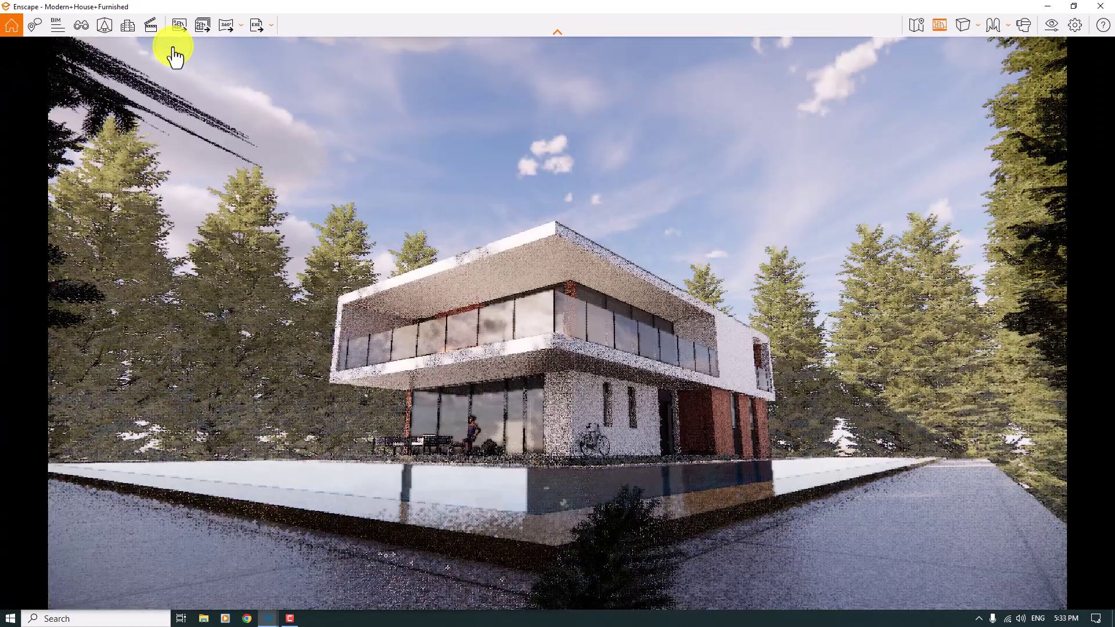
- Compare the view with the safe frame off and on, and set the camera projection to Two-Point
{"action": "left_click", "coordinate": [940, 28]}
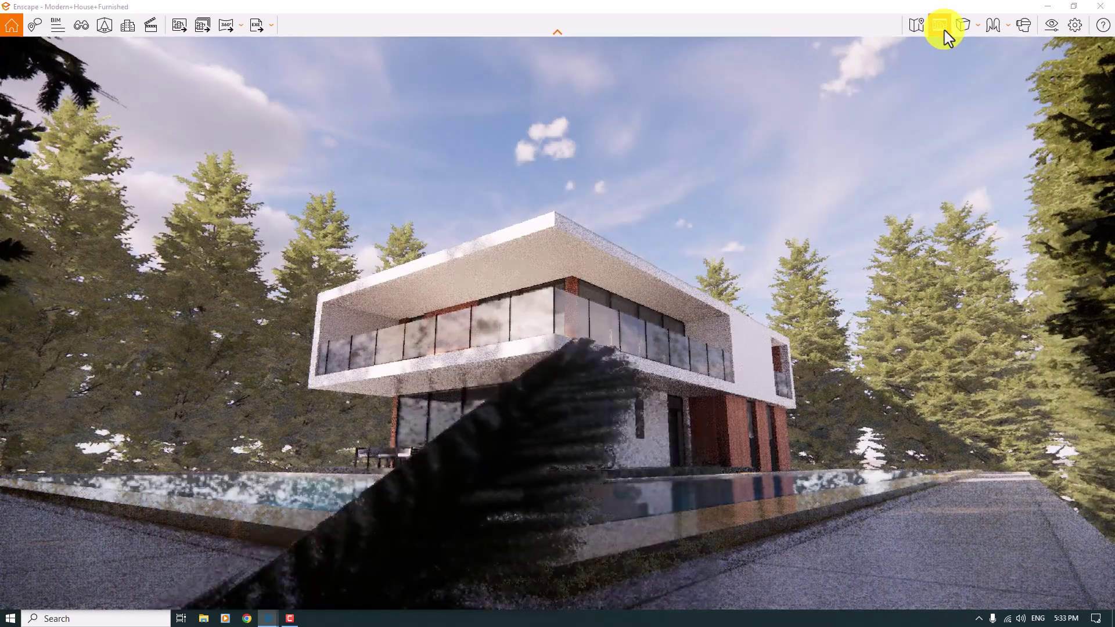
{"action": "left_click", "coordinate": [941, 28]}
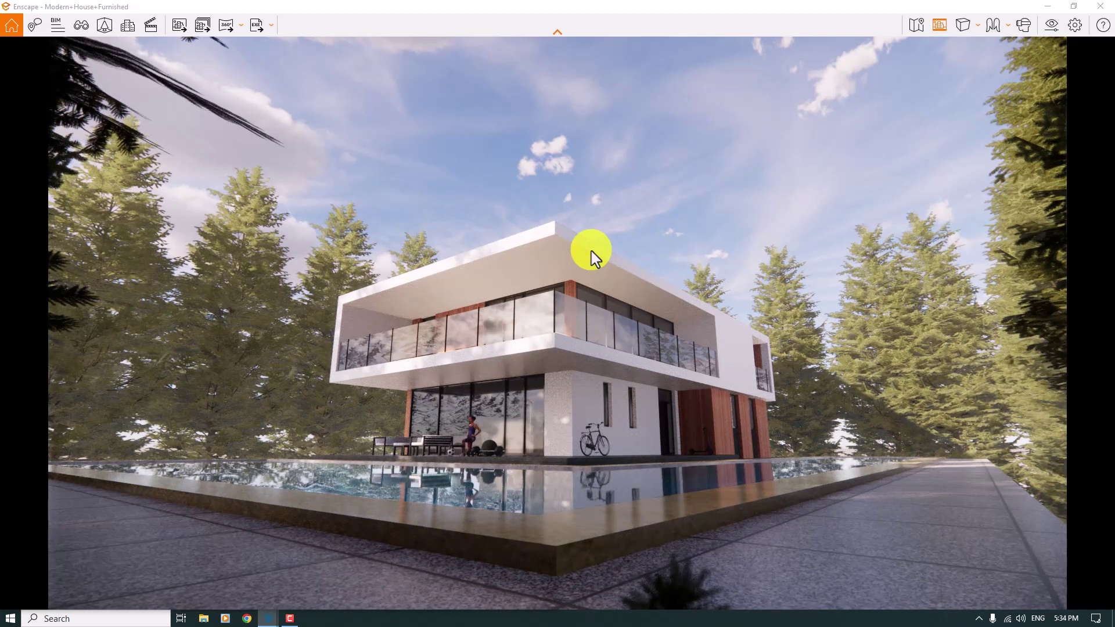
{"action": "left_click", "coordinate": [968, 24]}
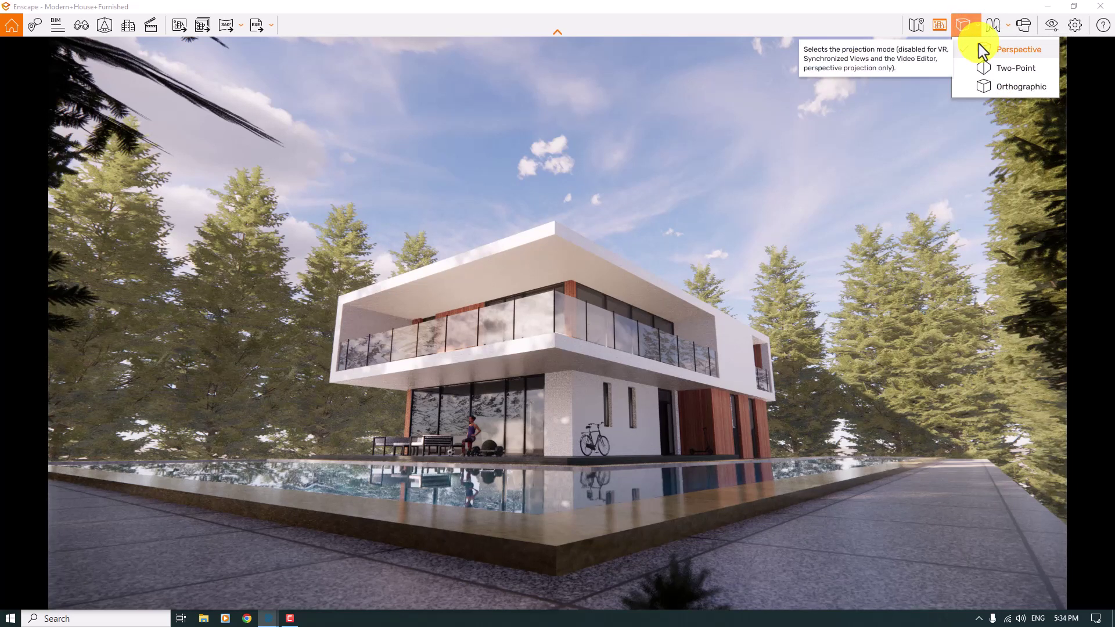
{"action": "left_click", "coordinate": [982, 68]}
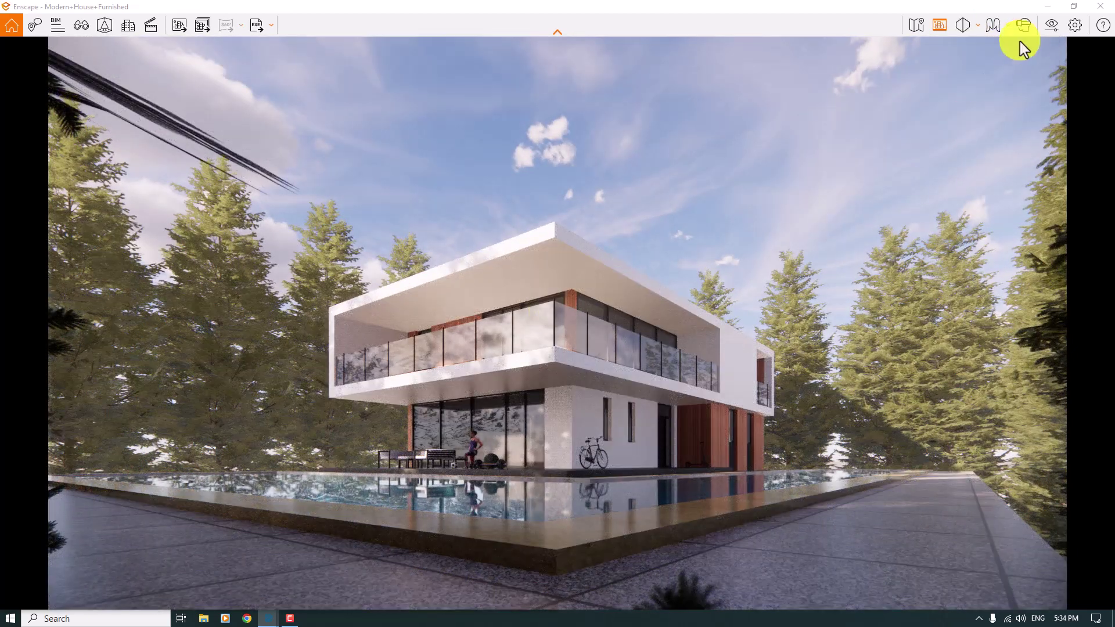
- Set the camera's horizontal field of view to 66° in the visual settings and close them
{"action": "left_click", "coordinate": [1050, 26]}
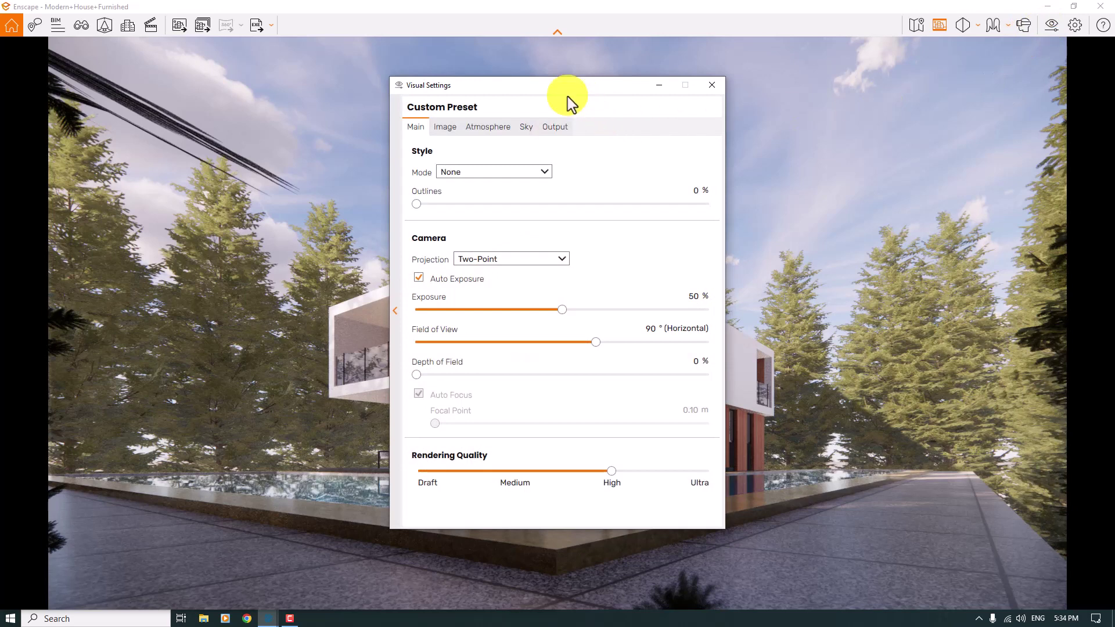
{"action": "left_click_drag", "start_coordinate": [566, 97], "coordinate": [921, 53]}
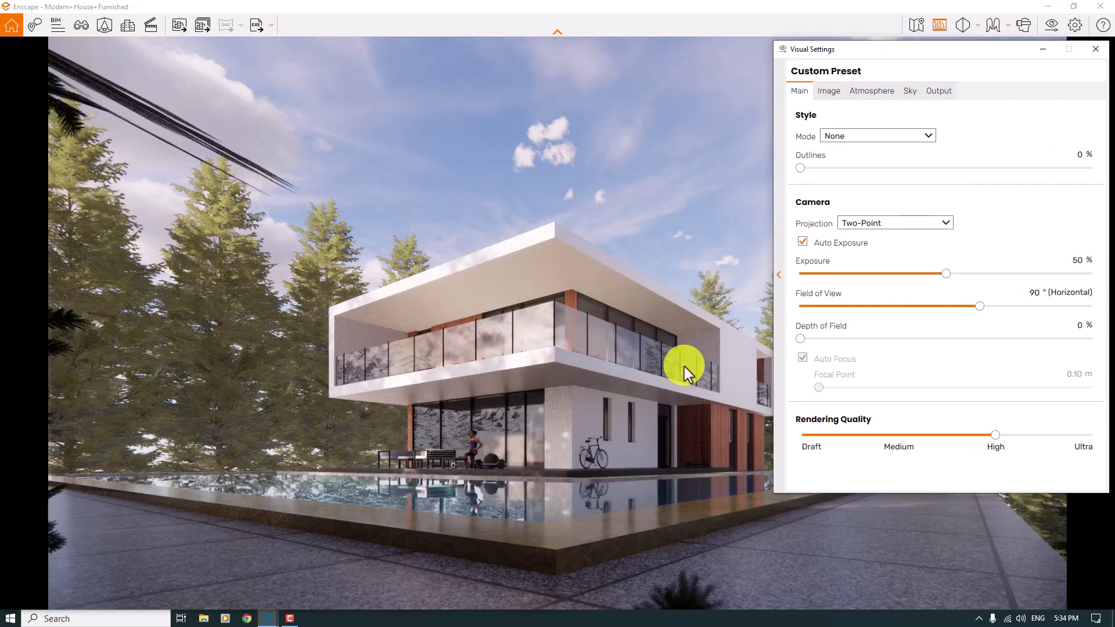
{"action": "left_click", "coordinate": [976, 305]}
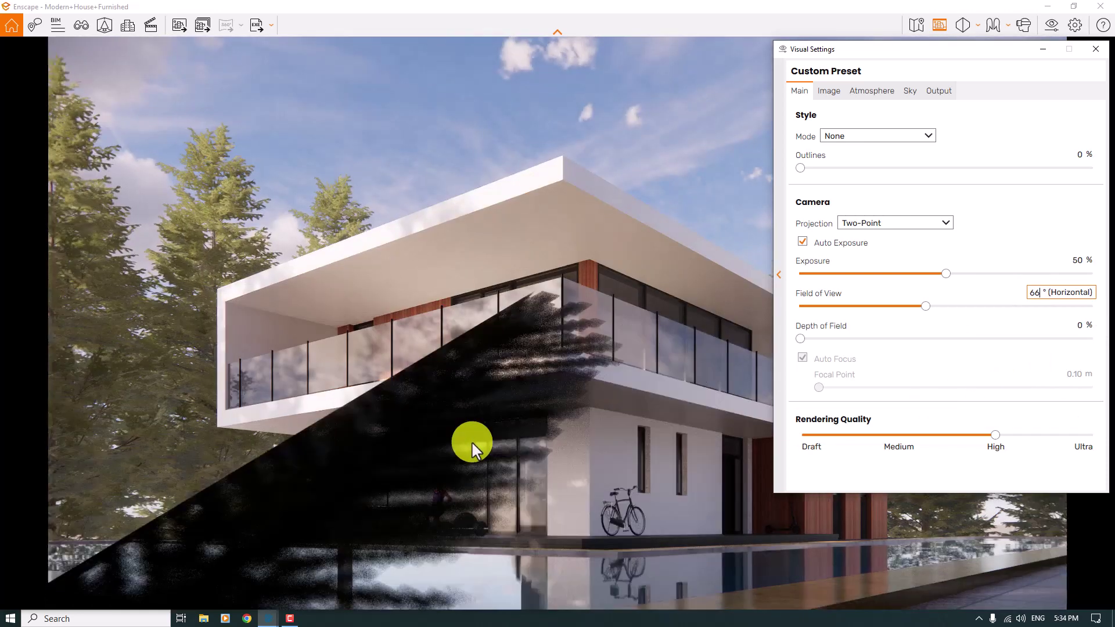
{"action": "left_click", "coordinate": [1095, 49]}
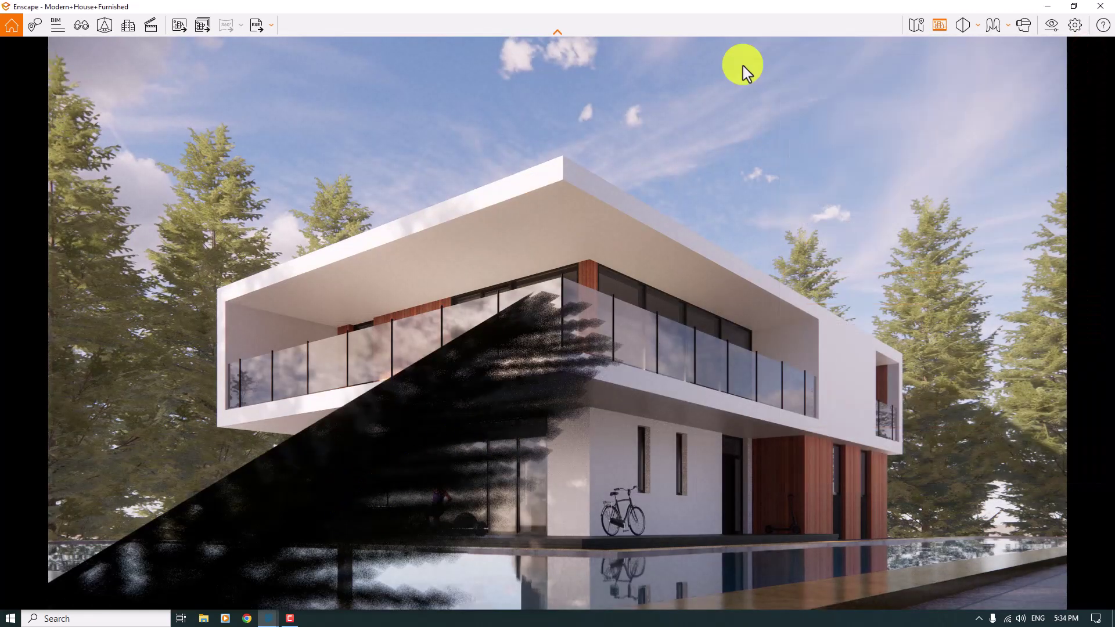
- Place Enscape beside SketchUp again and delete the trees at the plot corner outside the pool's outer corner in the SketchUp model
{"action": "left_click_drag", "start_coordinate": [618, 5], "coordinate": [1113, 220]}
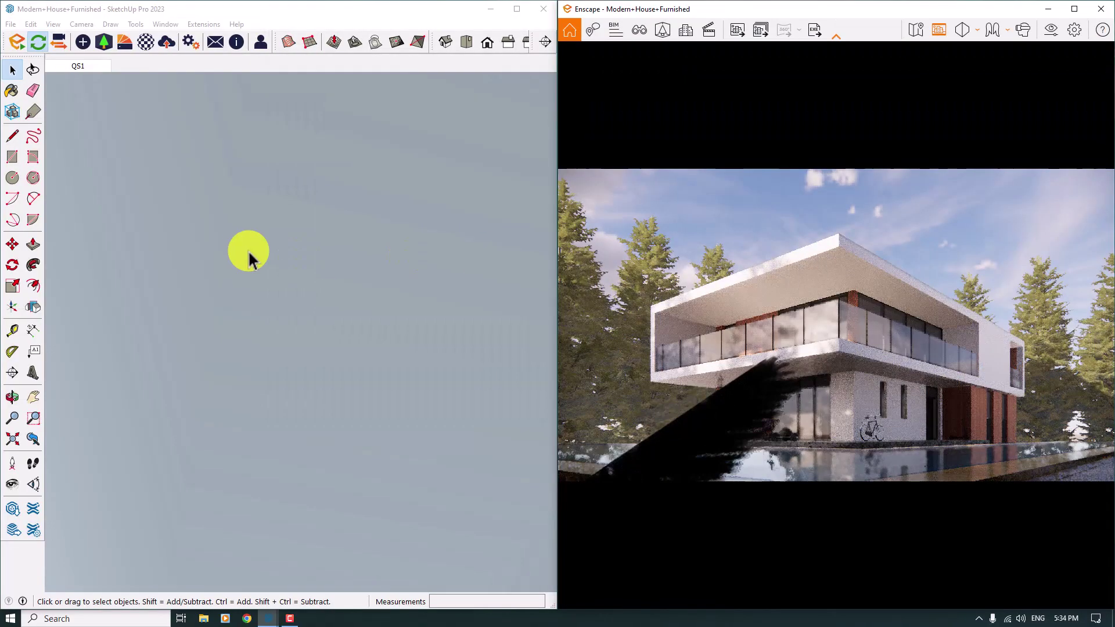
{"action": "scroll", "coordinate": [217, 231], "scroll_direction": "down", "scroll_amount": 7}
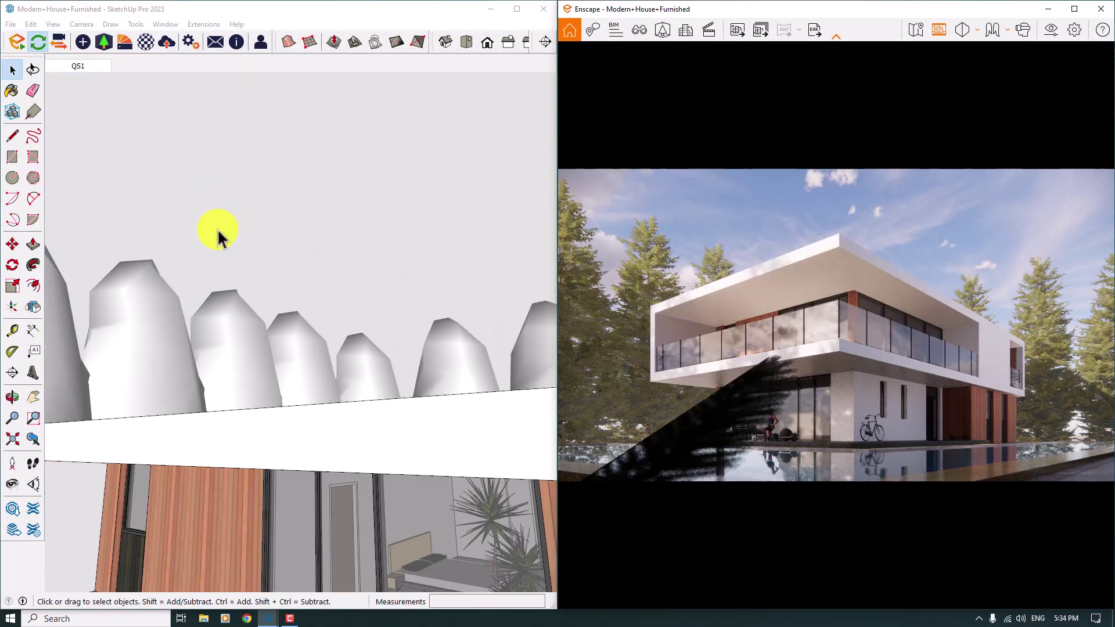
{"action": "middle_click_drag", "start_coordinate": [218, 231], "coordinate": [137, 502]}
{"action": "scroll", "coordinate": [404, 192], "scroll_direction": "down", "scroll_amount": 3}
{"action": "scroll", "coordinate": [405, 192], "scroll_direction": "down", "scroll_amount": 4}
{"action": "middle_click_drag", "start_coordinate": [250, 325], "coordinate": [59, 384]}
{"action": "scroll", "coordinate": [61, 383], "scroll_direction": "up", "scroll_amount": 4}
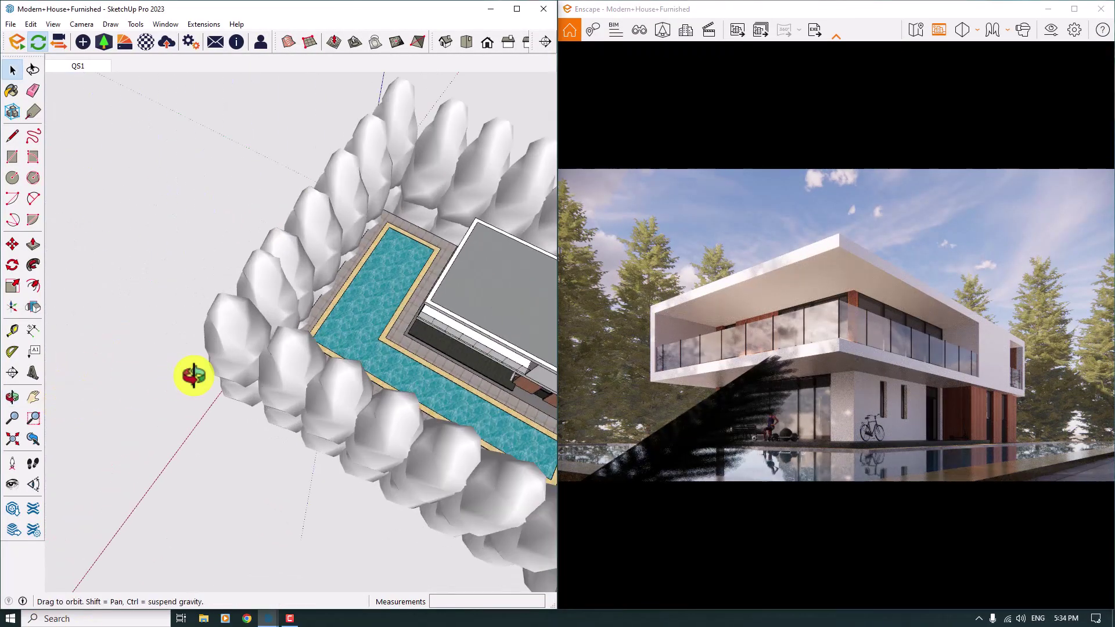
{"action": "middle_click_drag", "start_coordinate": [193, 375], "coordinate": [352, 428]}
{"action": "left_click_drag", "start_coordinate": [283, 321], "coordinate": [164, 473]}
{"action": "key", "text": "Delete"}
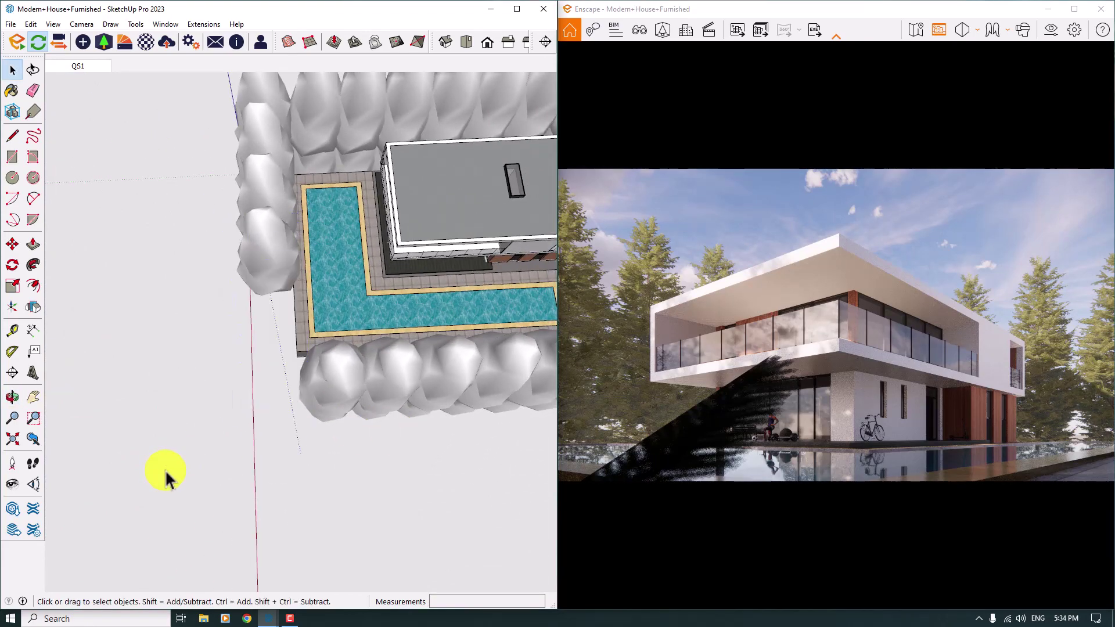
- Select the upper tree beside the pool's outer corner and move it about 2.67 m toward the pool along the red axis
{"action": "middle_click_drag", "start_coordinate": [275, 399], "coordinate": [634, 199]}
{"action": "scroll", "coordinate": [352, 267], "scroll_direction": "up", "scroll_amount": 4}
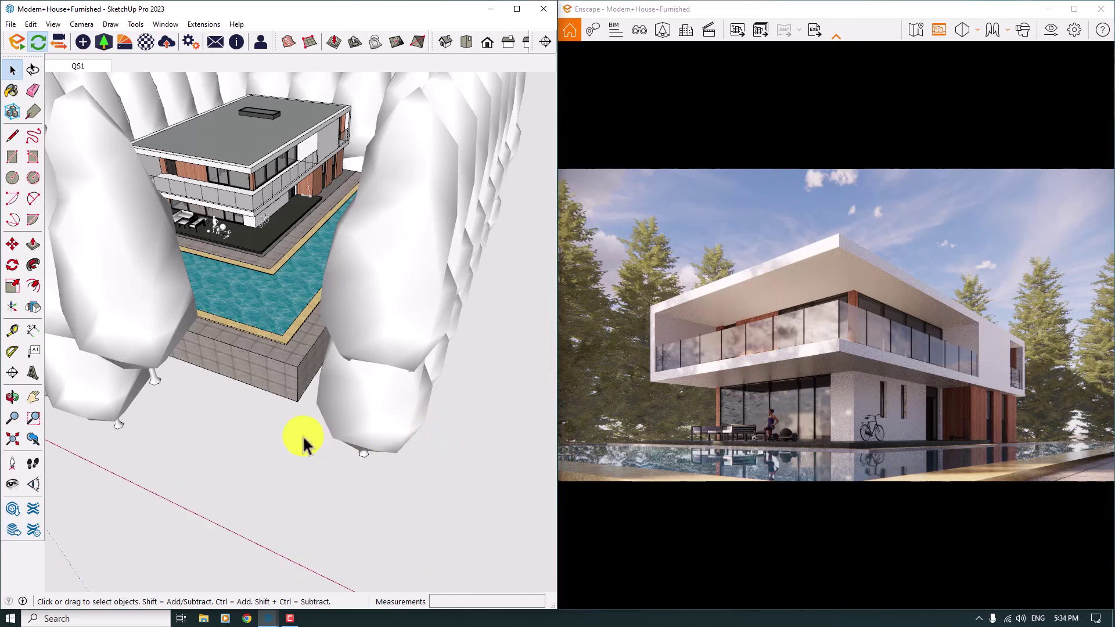
{"action": "mouse_move", "coordinate": [304, 444]}
{"action": "middle_mouse_down"}
{"action": "mouse_move", "coordinate": [176, 398]}
{"action": "mouse_move", "coordinate": [322, 375]}
{"action": "middle_mouse_up"}
{"action": "left_click", "coordinate": [371, 287]}
{"action": "mouse_move", "coordinate": [372, 287]}
{"action": "middle_mouse_down"}
{"action": "mouse_move", "coordinate": [423, 269]}
{"action": "mouse_move", "coordinate": [455, 232]}
{"action": "middle_mouse_up"}
{"action": "left_click", "coordinate": [12, 244]}
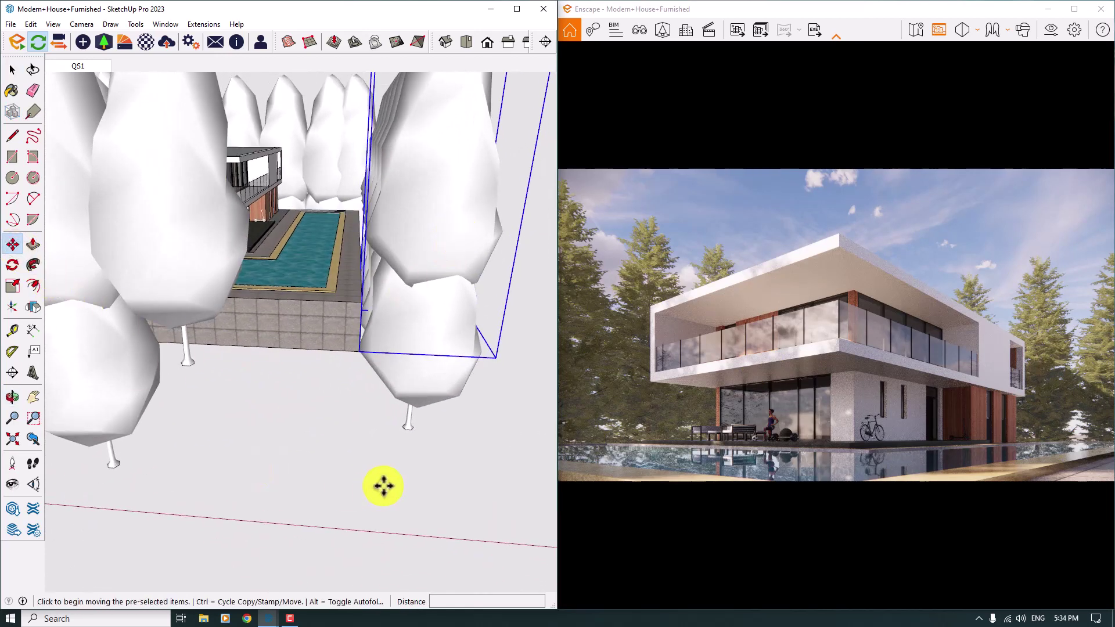
{"action": "left_click", "coordinate": [399, 486]}
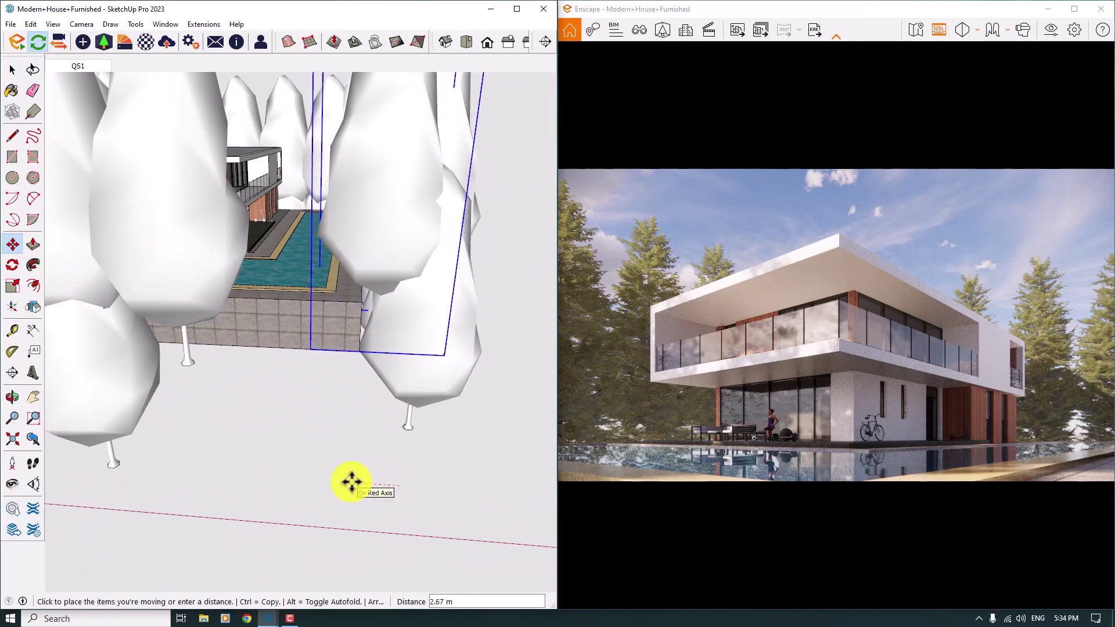
{"action": "left_click", "coordinate": [352, 482]}
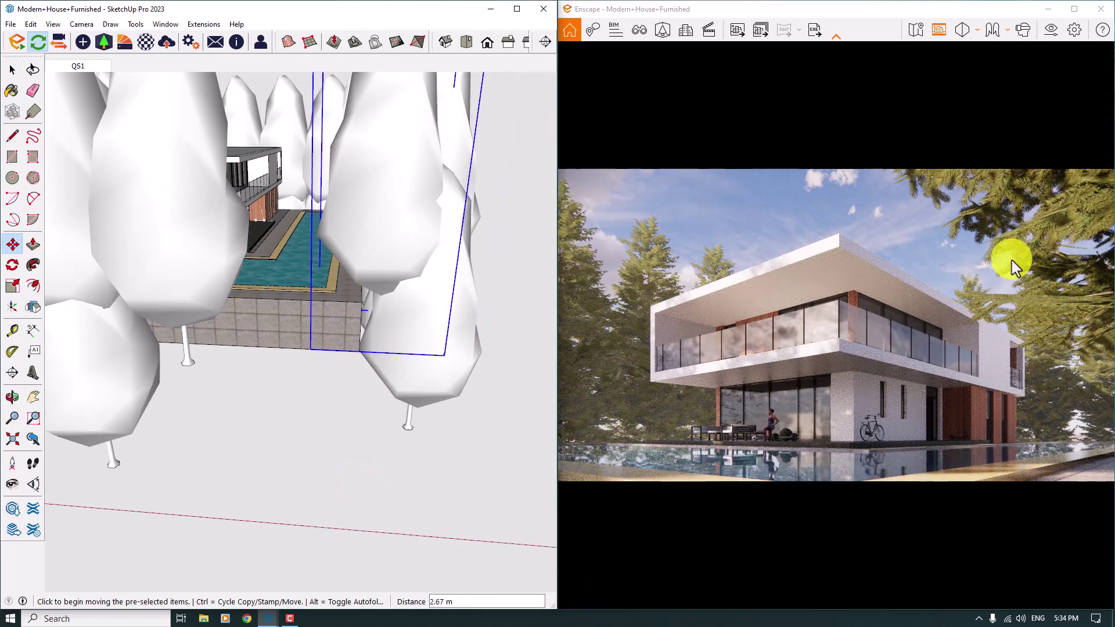
- Lower the selected corner tree by about 1.14 m and move it about 1.55 m back away from the pool
{"action": "middle_click_drag", "start_coordinate": [490, 404], "coordinate": [348, 311]}
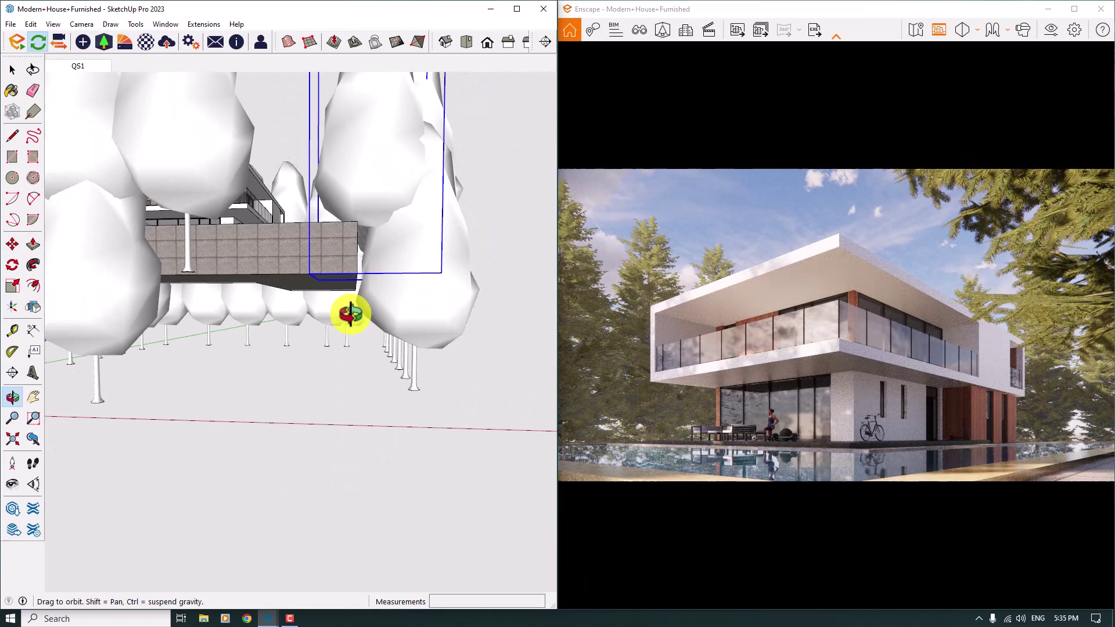
{"action": "left_click", "coordinate": [334, 223]}
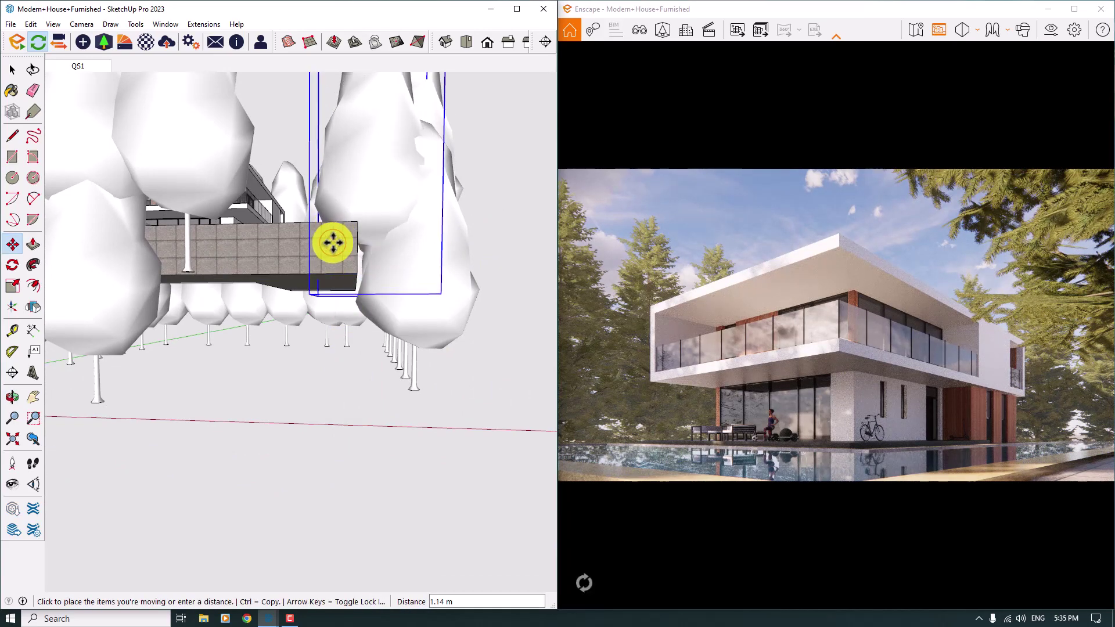
{"action": "left_click", "coordinate": [332, 243]}
{"action": "left_click", "coordinate": [321, 343]}
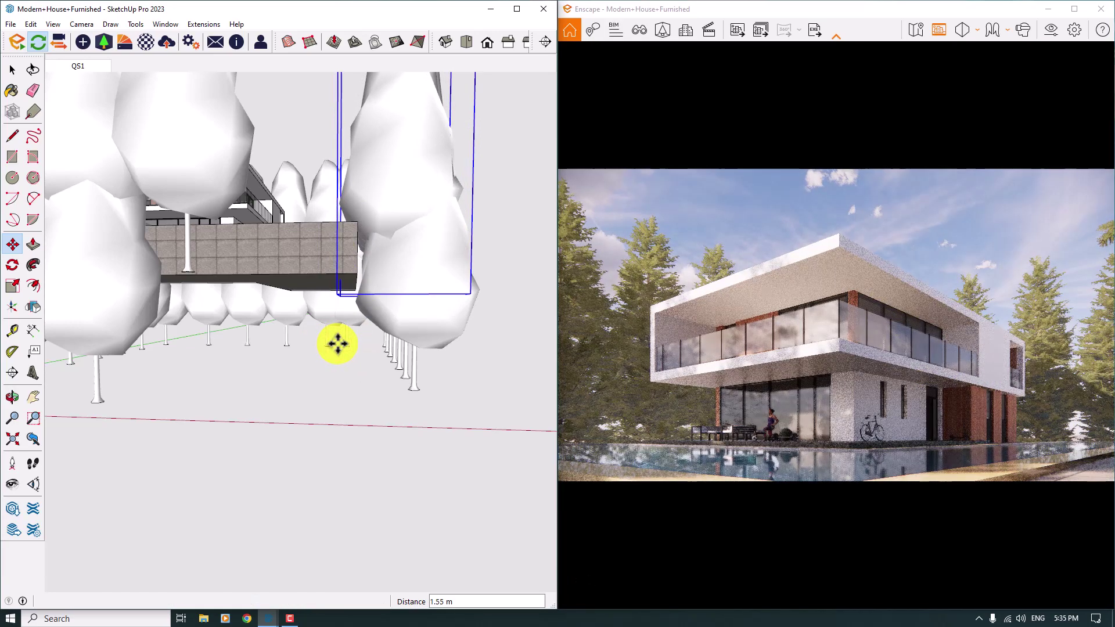
- Set the corner tree's last move away from the pool to 1 m, and move it 0.3 m toward the pool
{"action": "left_click", "coordinate": [336, 342]}
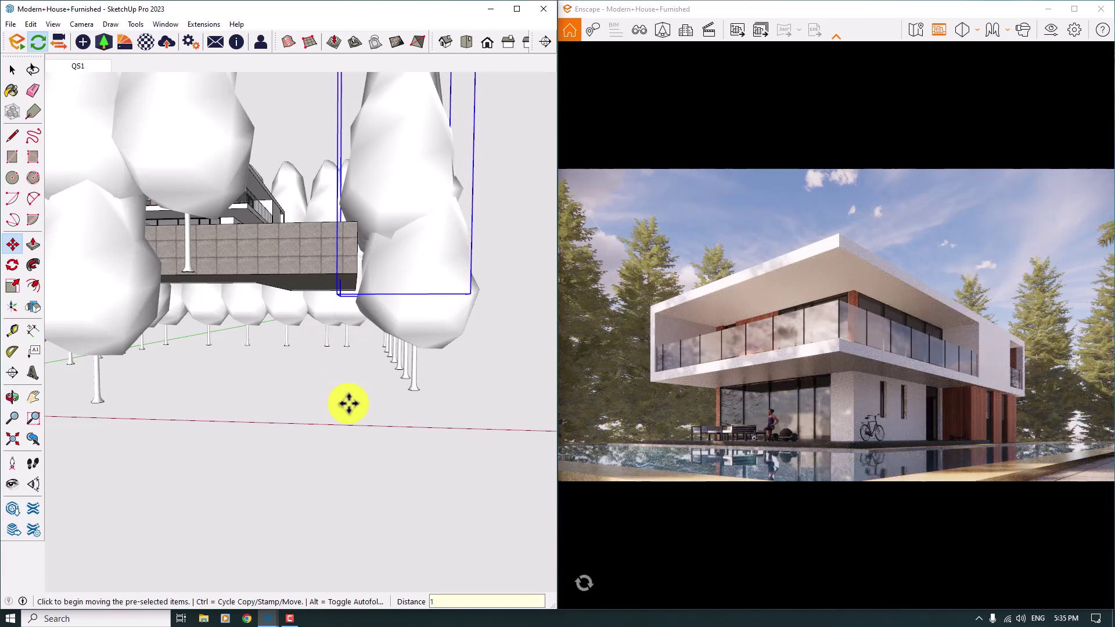
{"action": "key", "text": "Return"}
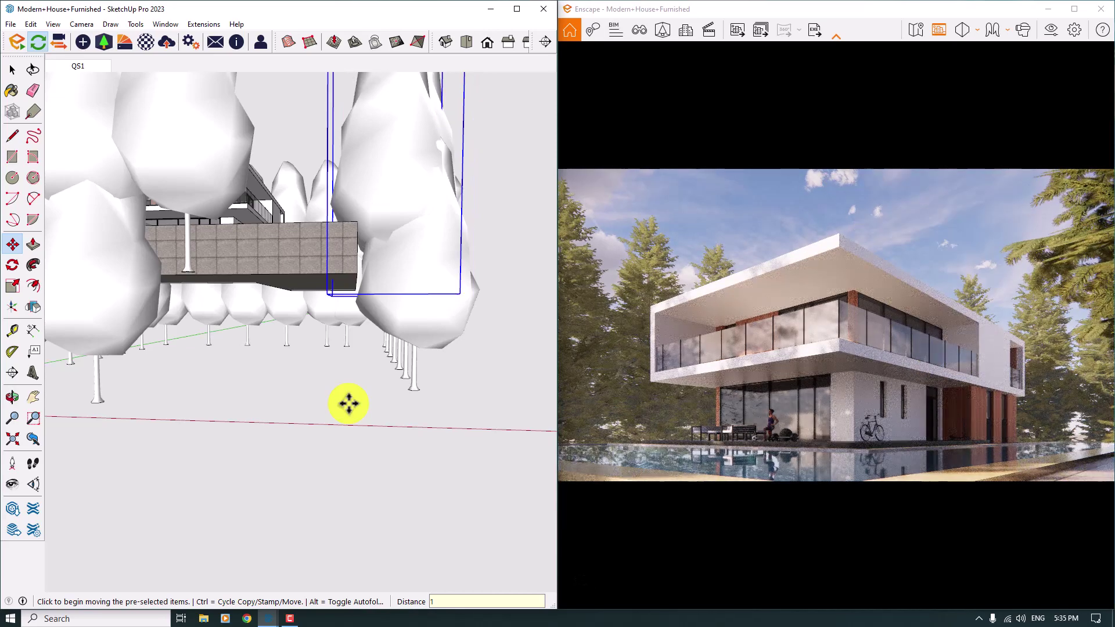
{"action": "scroll", "coordinate": [343, 221], "scroll_direction": "up", "scroll_amount": 5}
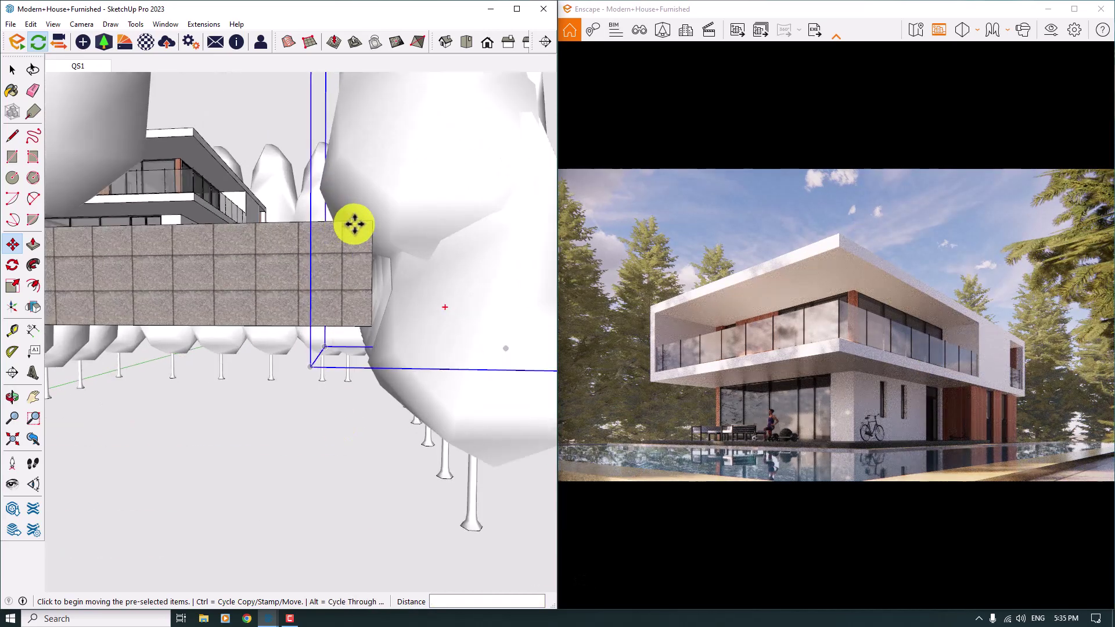
{"action": "left_click", "coordinate": [340, 220]}
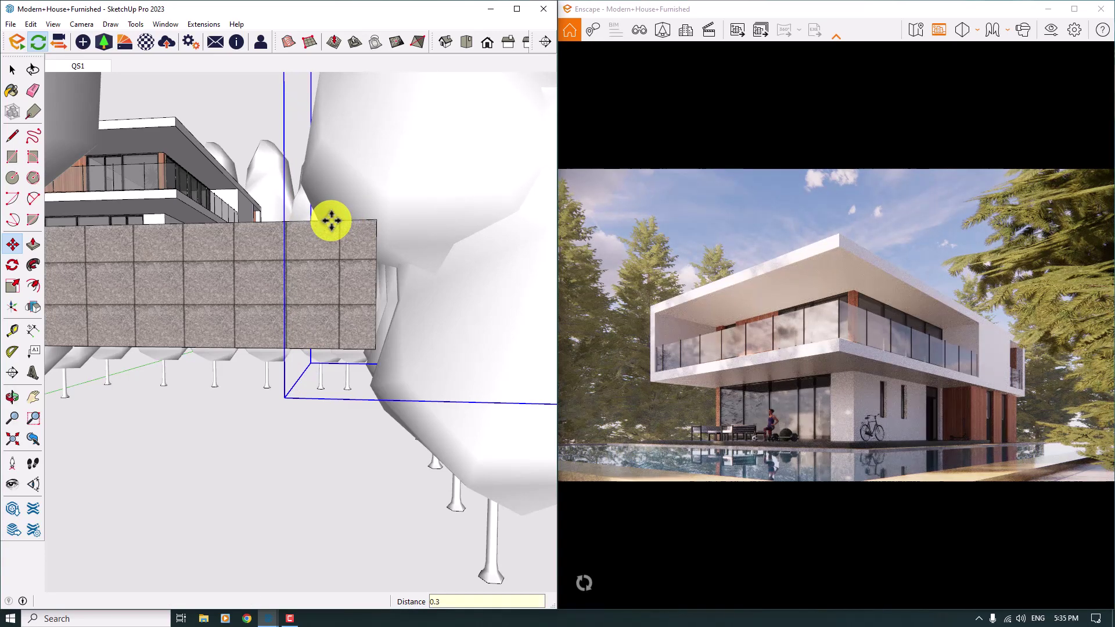
{"action": "key", "text": "Return"}
- Copy the selected corner tree along the pool's outer wall toward the wall's other corner
{"action": "scroll", "coordinate": [249, 301], "scroll_direction": "down", "scroll_amount": 2}
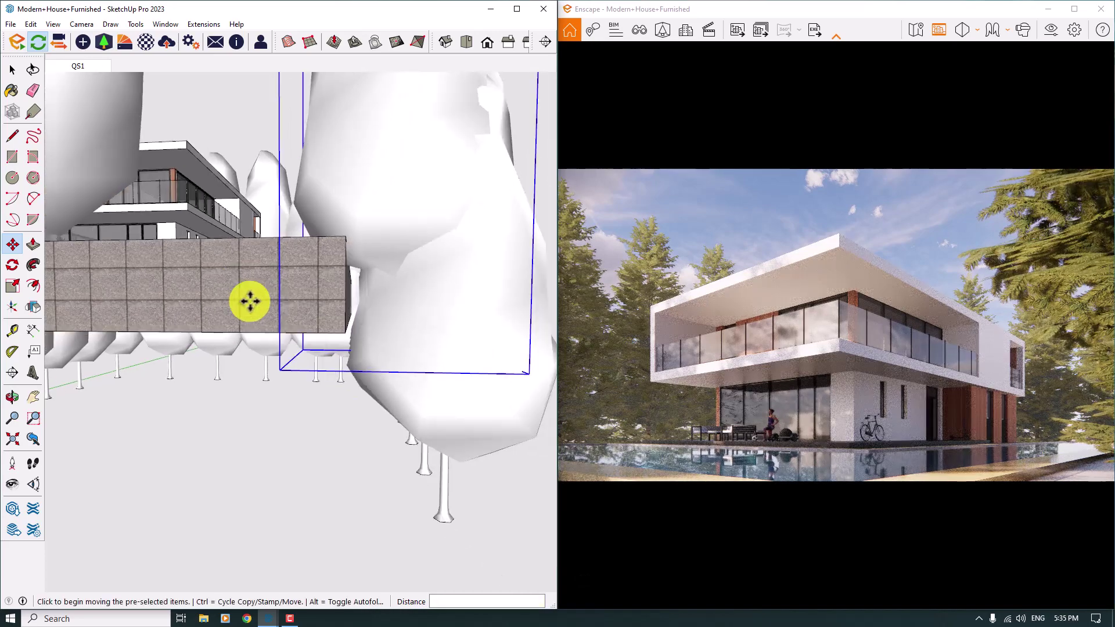
{"action": "scroll", "coordinate": [250, 300], "scroll_direction": "down", "scroll_amount": 3}
{"action": "mouse_move", "coordinate": [249, 300]}
{"action": "middle_mouse_down"}
{"action": "mouse_move", "coordinate": [224, 430]}
{"action": "mouse_move", "coordinate": [244, 391]}
{"action": "mouse_move", "coordinate": [352, 279]}
{"action": "mouse_move", "coordinate": [279, 305]}
{"action": "middle_mouse_up"}
{"action": "scroll", "coordinate": [244, 391], "scroll_direction": "up", "scroll_amount": 4}
{"action": "scroll", "coordinate": [351, 280], "scroll_direction": "up", "scroll_amount": 1}
{"action": "key", "text": "ctrl"}
{"action": "left_click", "coordinate": [336, 279]}
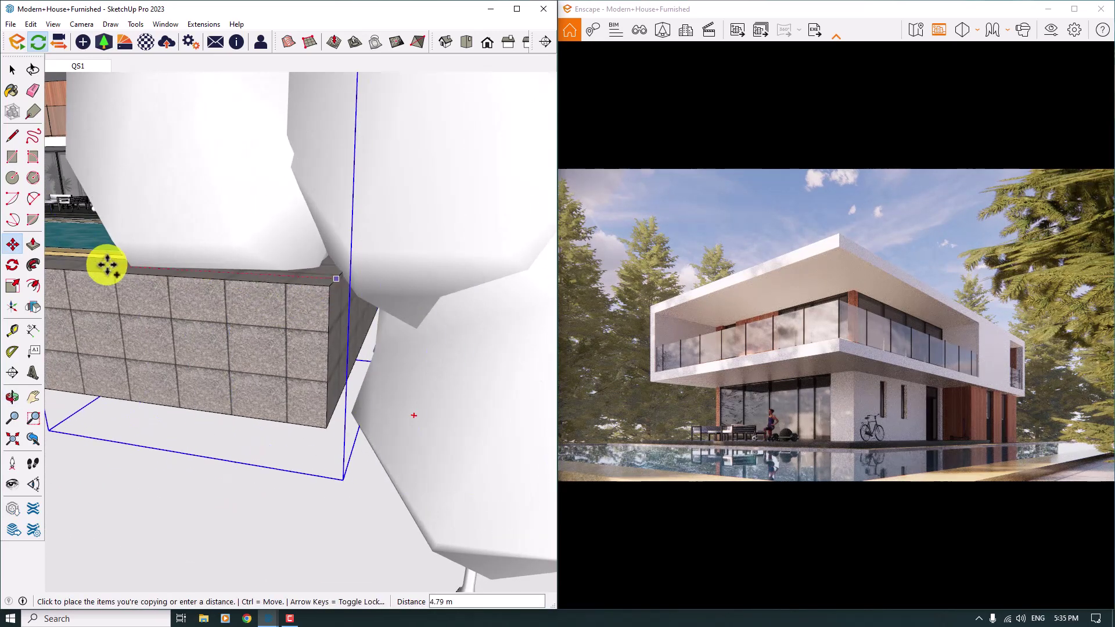
{"action": "mouse_move", "coordinate": [54, 256]}
{"action": "middle_mouse_down"}
{"action": "mouse_move", "coordinate": [203, 268]}
{"action": "mouse_move", "coordinate": [249, 337]}
{"action": "mouse_move", "coordinate": [194, 279]}
{"action": "middle_mouse_up"}
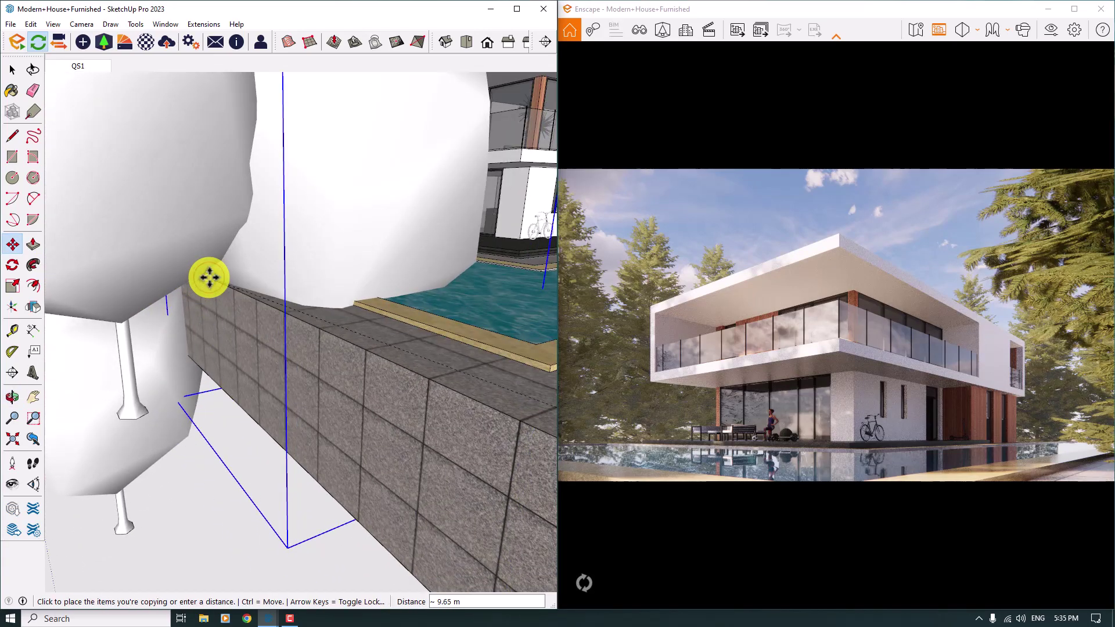
{"action": "left_click", "coordinate": [336, 269]}
- Scale the copied tree uniformly by a factor of 0.50
{"action": "scroll", "coordinate": [339, 276], "scroll_direction": "down", "scroll_amount": 2}
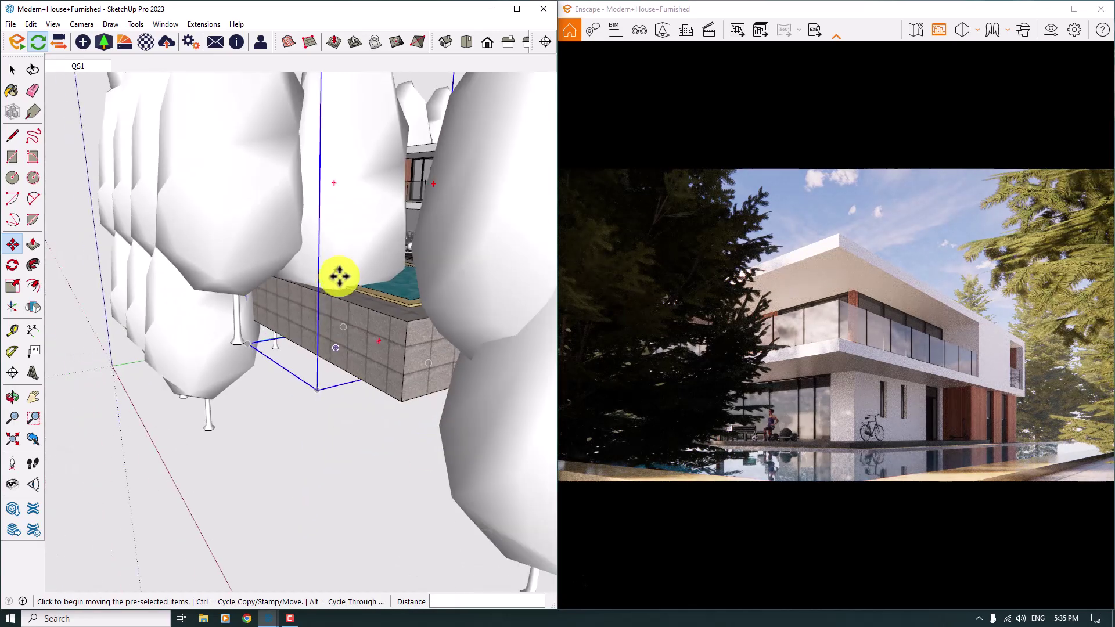
{"action": "left_click", "coordinate": [13, 287]}
{"action": "scroll", "coordinate": [308, 360], "scroll_direction": "down", "scroll_amount": 4}
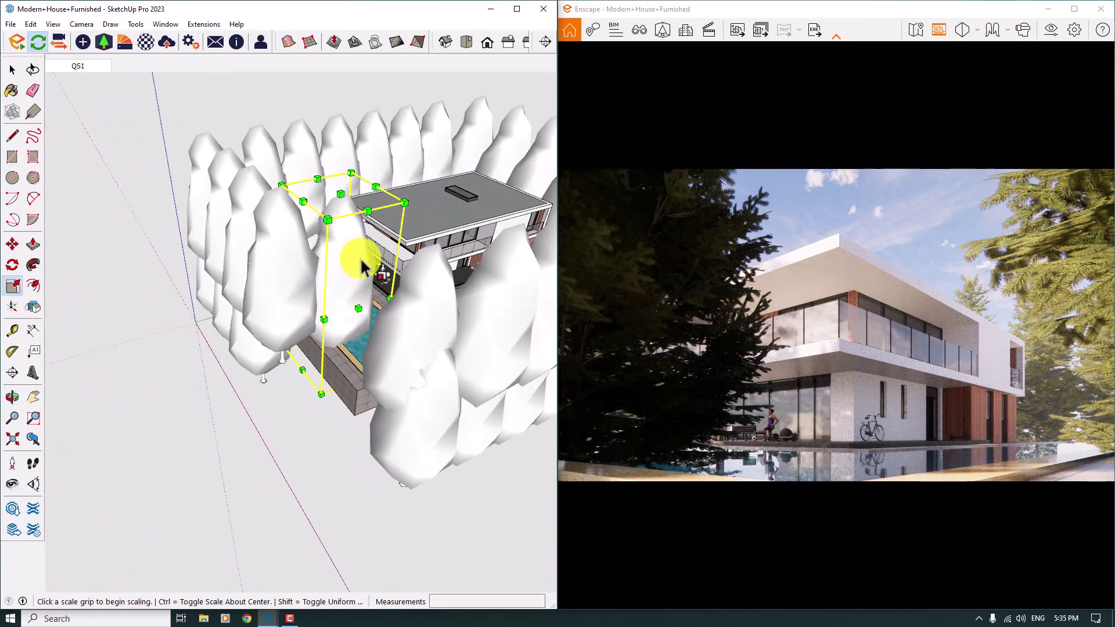
{"action": "left_click", "coordinate": [285, 351]}
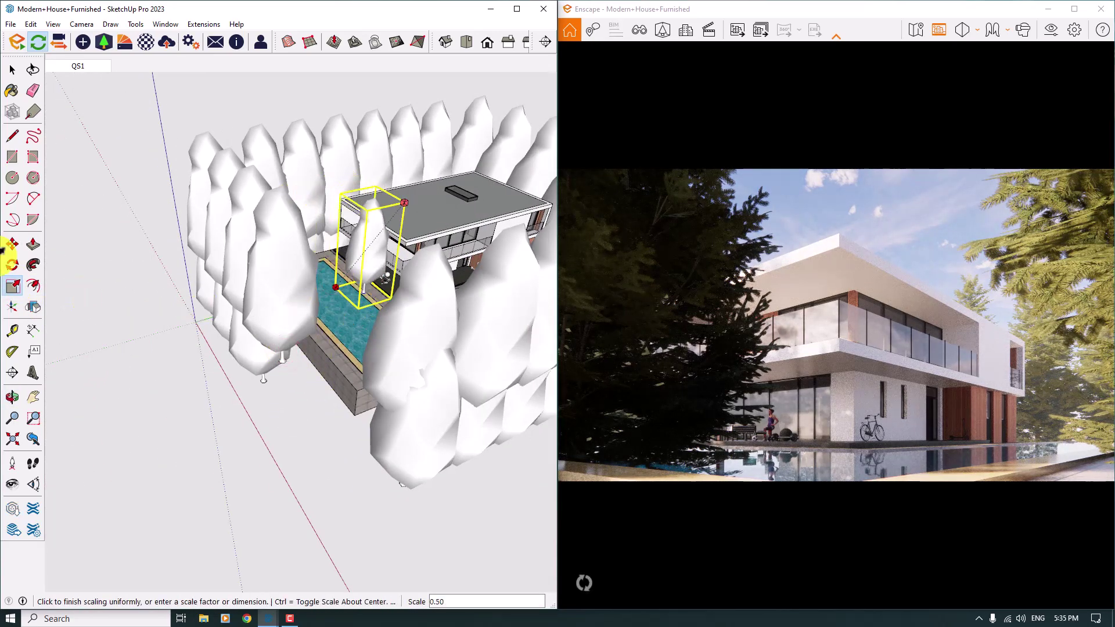
- Move the scaled tree from the terrace across the pool to its outer wall and shift it about 2.22 m along the wall
{"action": "left_click", "coordinate": [12, 244]}
{"action": "scroll", "coordinate": [224, 311], "scroll_direction": "up", "scroll_amount": 4}
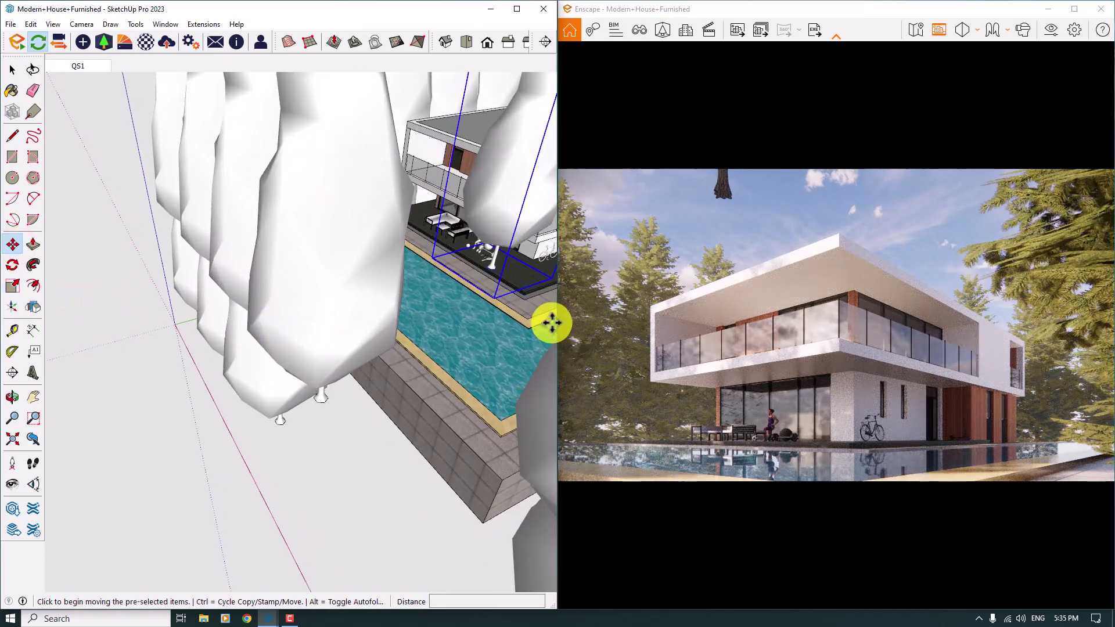
{"action": "mouse_move", "coordinate": [525, 298]}
{"action": "middle_mouse_down"}
{"action": "mouse_move", "coordinate": [441, 294]}
{"action": "mouse_move", "coordinate": [420, 271]}
{"action": "middle_mouse_up"}
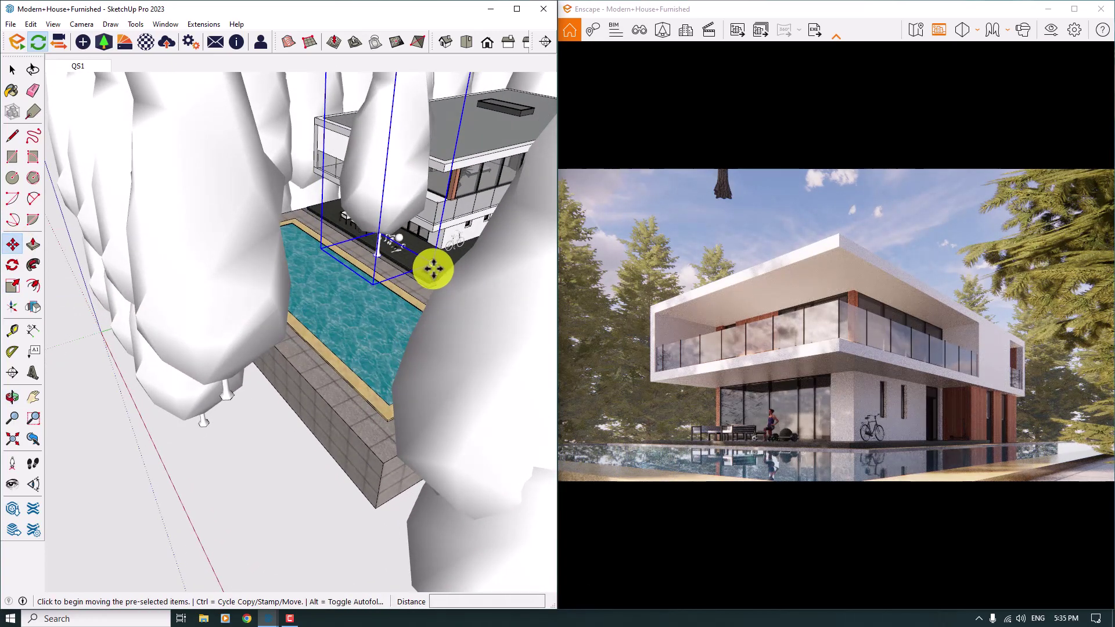
{"action": "left_click", "coordinate": [433, 268]}
{"action": "scroll", "coordinate": [319, 354], "scroll_direction": "up", "scroll_amount": 3}
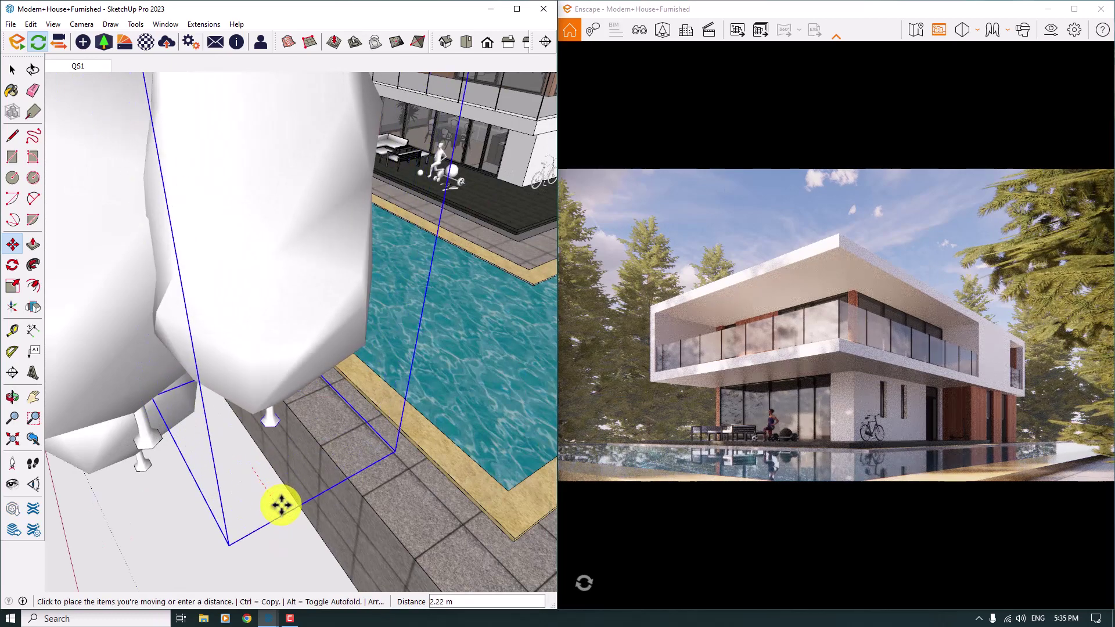
{"action": "left_click", "coordinate": [277, 505]}
- Move the scaled tree about 1.53 m across the wall toward the pool and lower it by about 1.32 m
{"action": "left_click", "coordinate": [173, 560]}
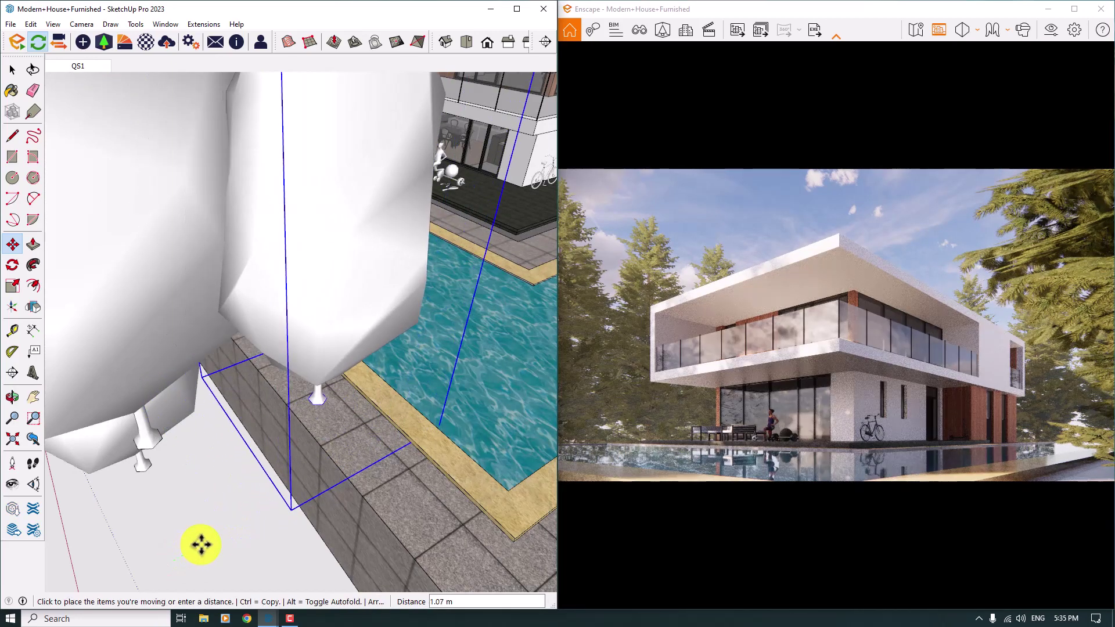
{"action": "left_click", "coordinate": [212, 539]}
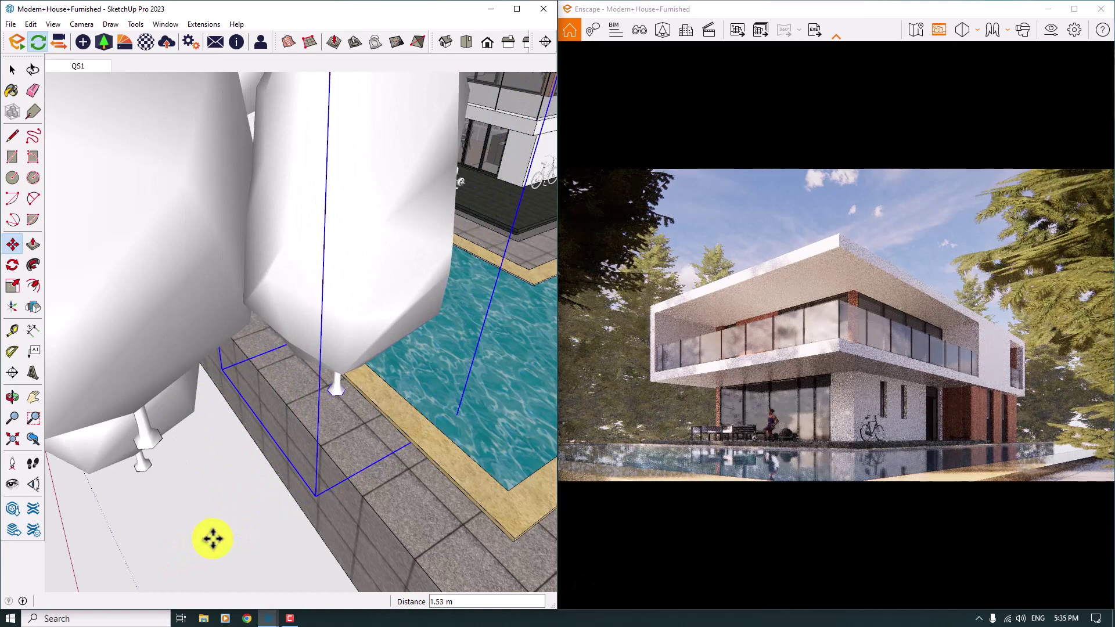
{"action": "mouse_move", "coordinate": [221, 451]}
{"action": "middle_mouse_down"}
{"action": "mouse_move", "coordinate": [211, 354]}
{"action": "mouse_move", "coordinate": [232, 382]}
{"action": "middle_mouse_up"}
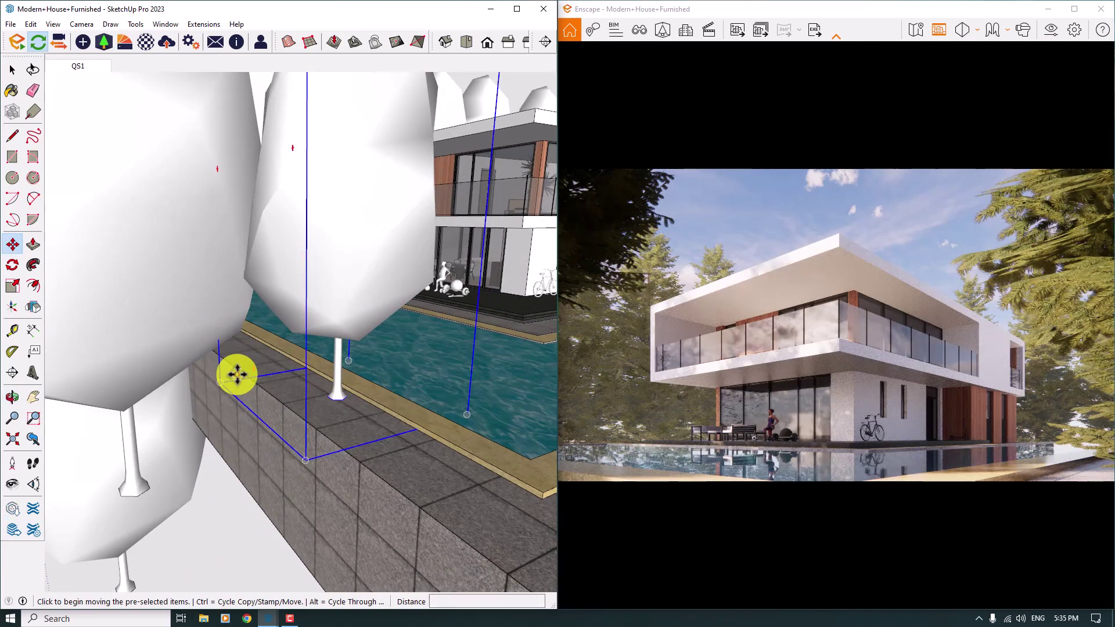
{"action": "left_click", "coordinate": [236, 375]}
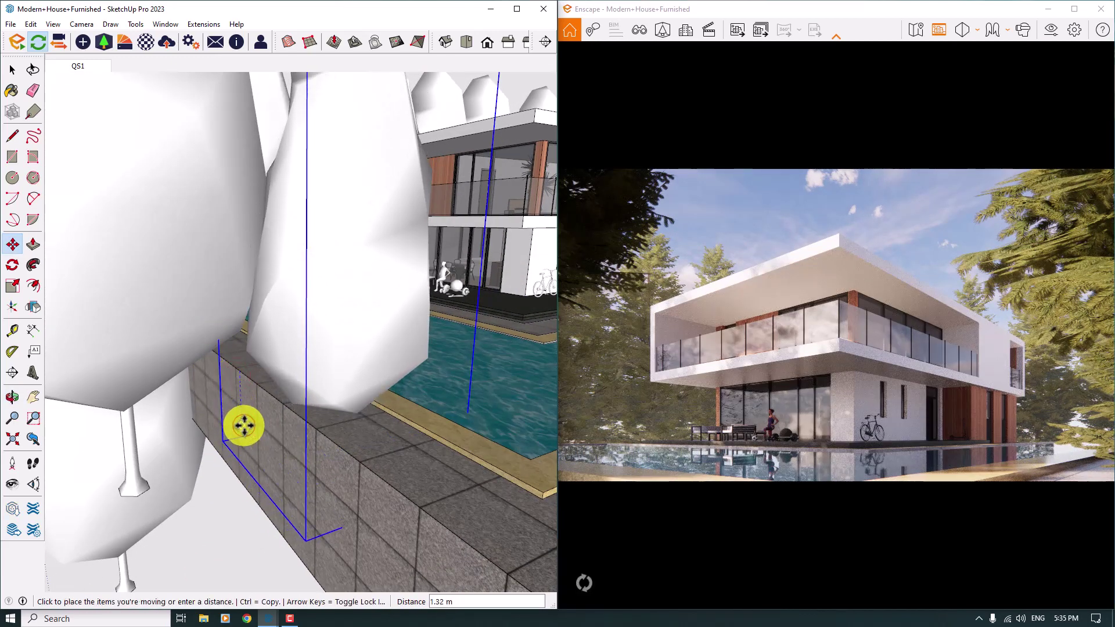
{"action": "left_click", "coordinate": [243, 426]}
- Move the scaled tree about 0.46 m outward from the pool and finish moving it
{"action": "scroll", "coordinate": [339, 352], "scroll_direction": "down", "scroll_amount": 1}
{"action": "scroll", "coordinate": [355, 411], "scroll_direction": "up", "scroll_amount": 4}
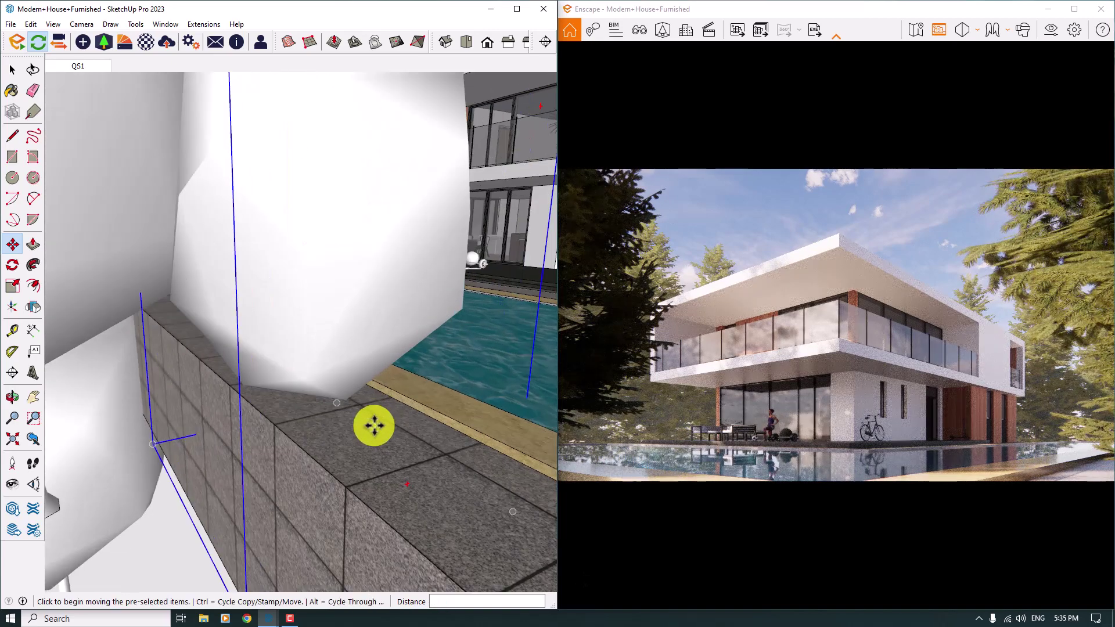
{"action": "left_click", "coordinate": [373, 426]}
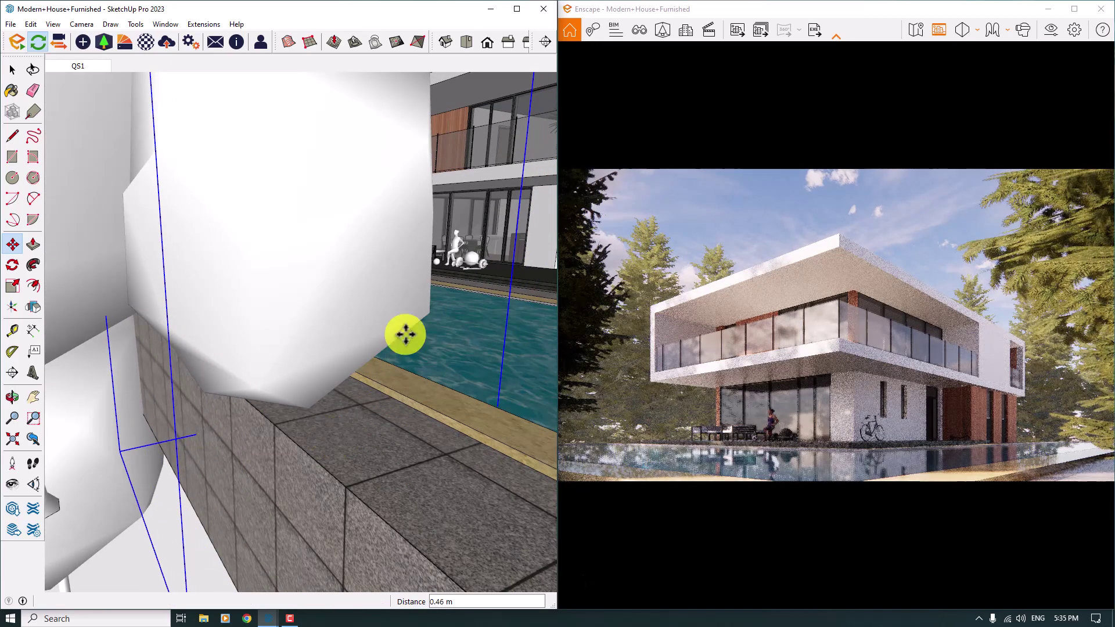
{"action": "scroll", "coordinate": [406, 336], "scroll_direction": "down", "scroll_amount": 1}
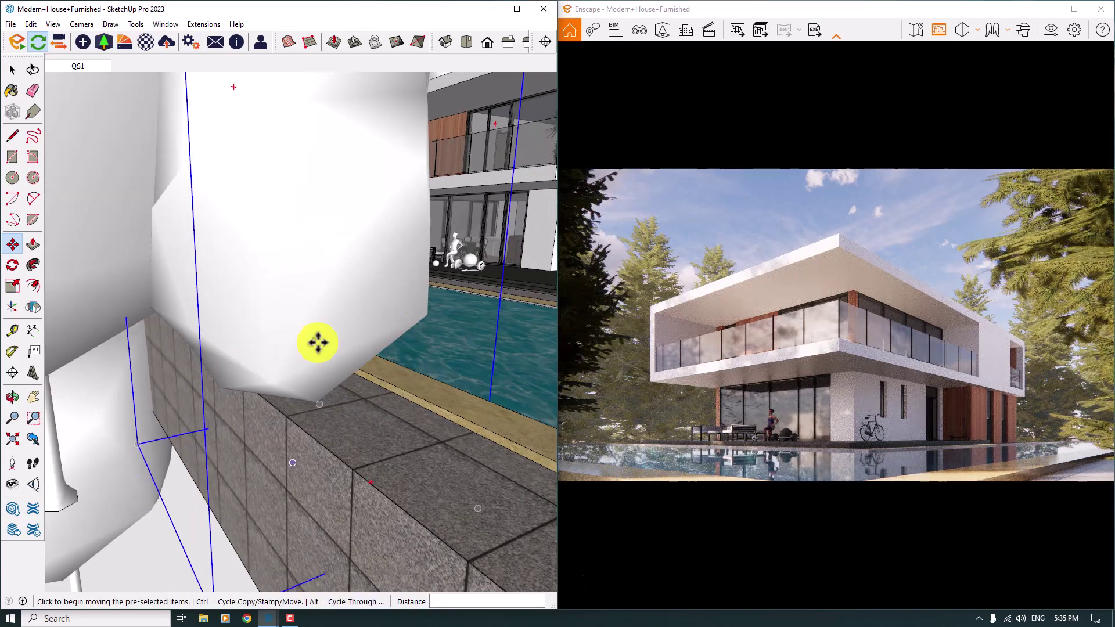
{"action": "key", "text": "space"}
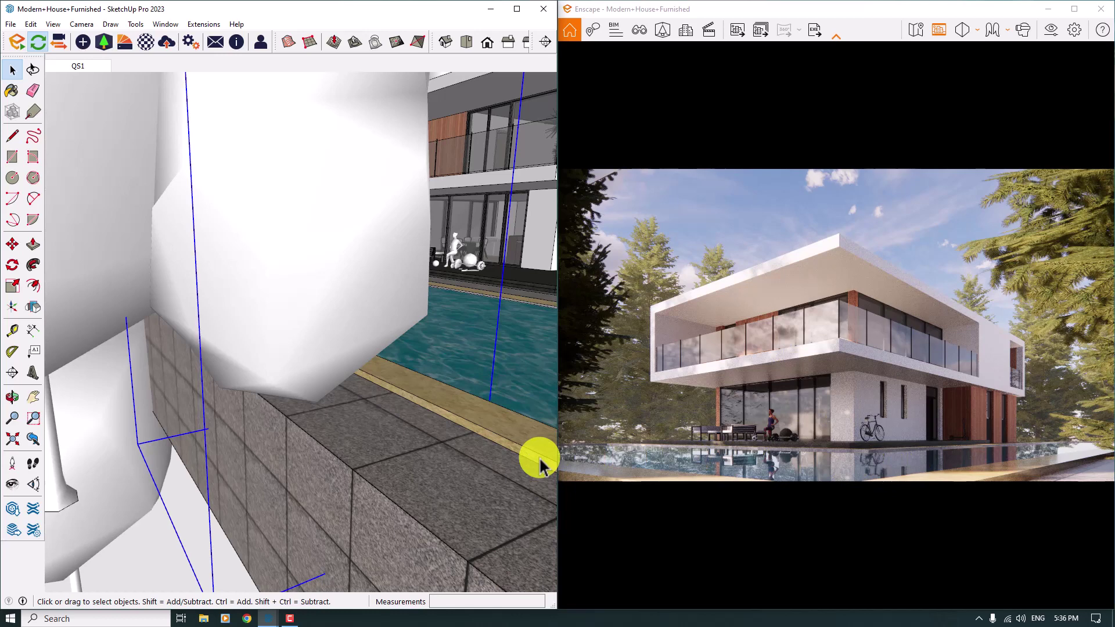
- Maximize Enscape and advance the time of day beyond 08:58 until direct sun reaches the wood-clad side facade
{"action": "left_click", "coordinate": [1074, 9]}
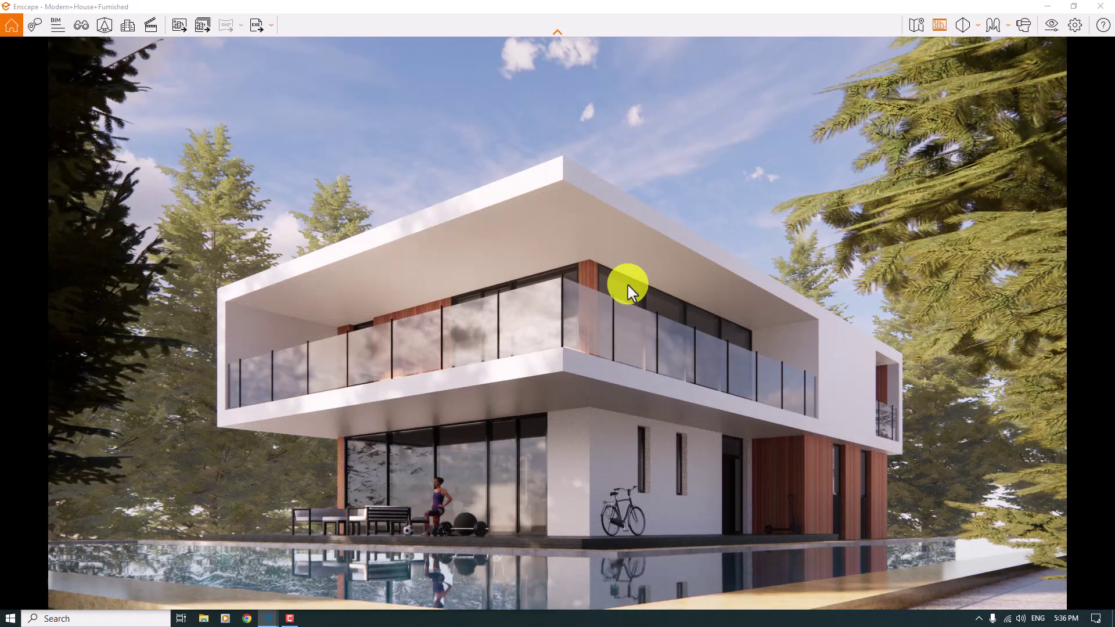
{"action": "right_click_drag", "start_coordinate": [627, 284], "coordinate": [626, 284], "text": "shift"}
{"action": "key", "text": "u"}
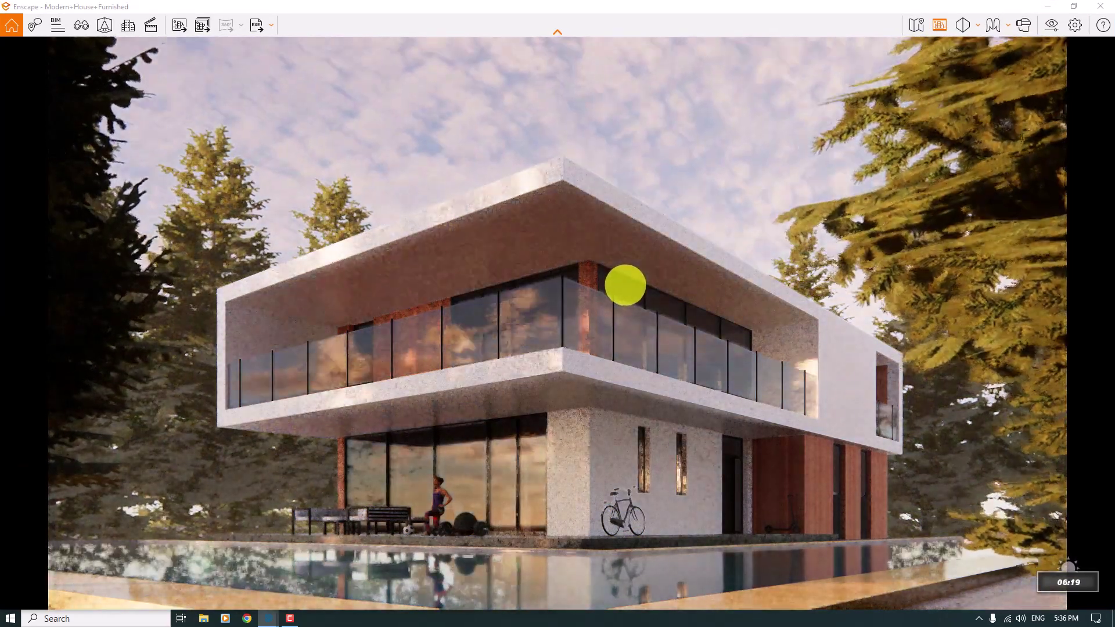
{"action": "key", "text": "i"}
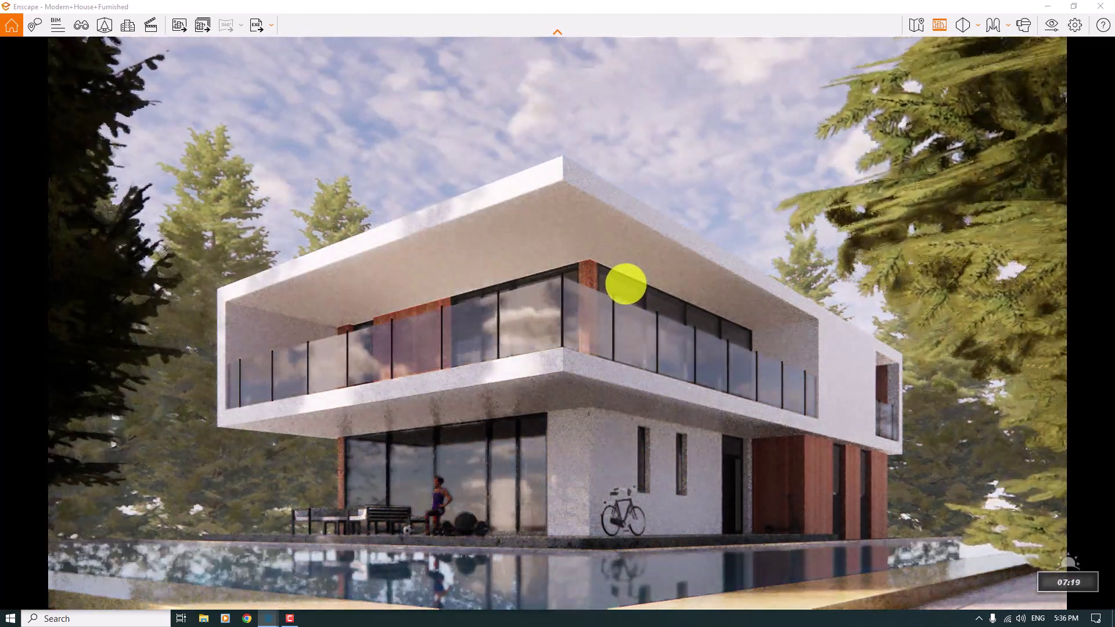
{"action": "key", "text": "u"}
{"action": "key", "text": "i"}
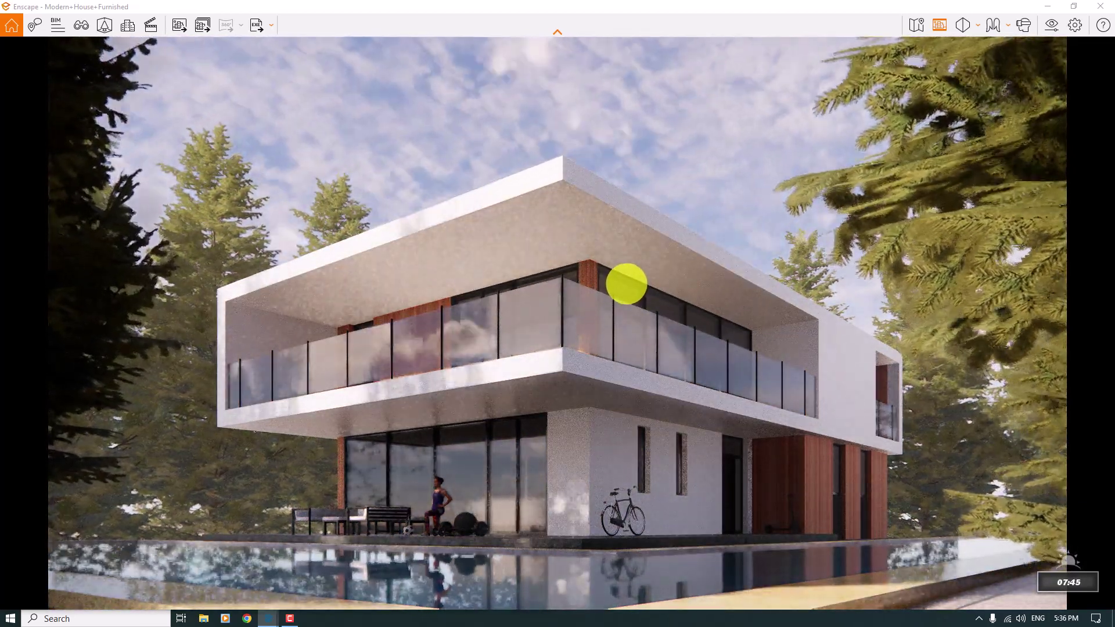
{"action": "key", "text": "i"}
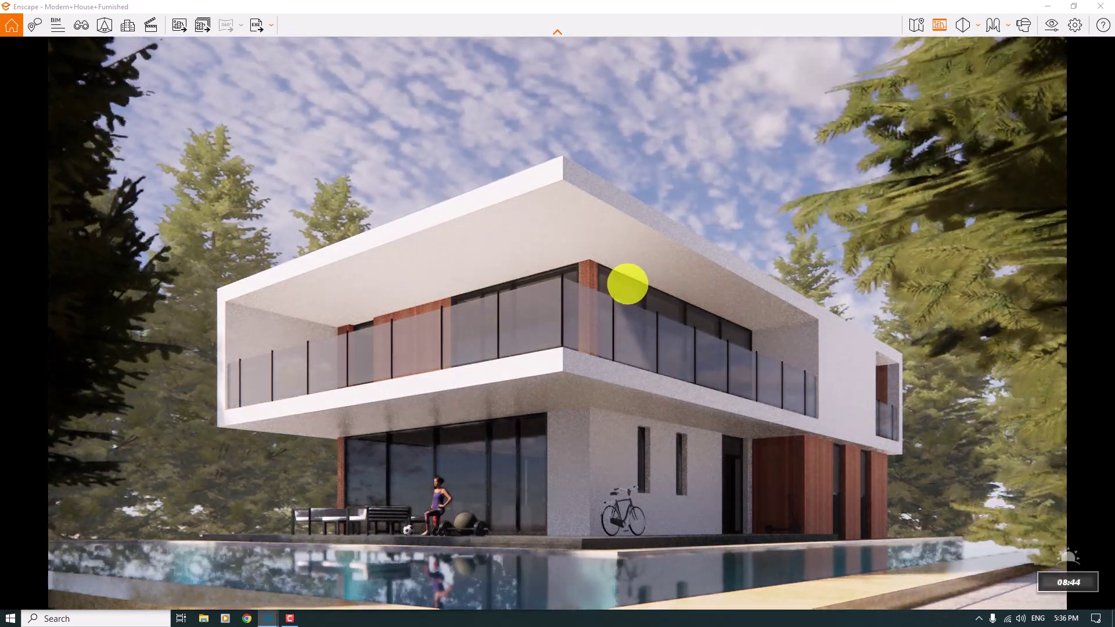
{"action": "key", "text": "i"}
{"action": "key", "text": "i"}
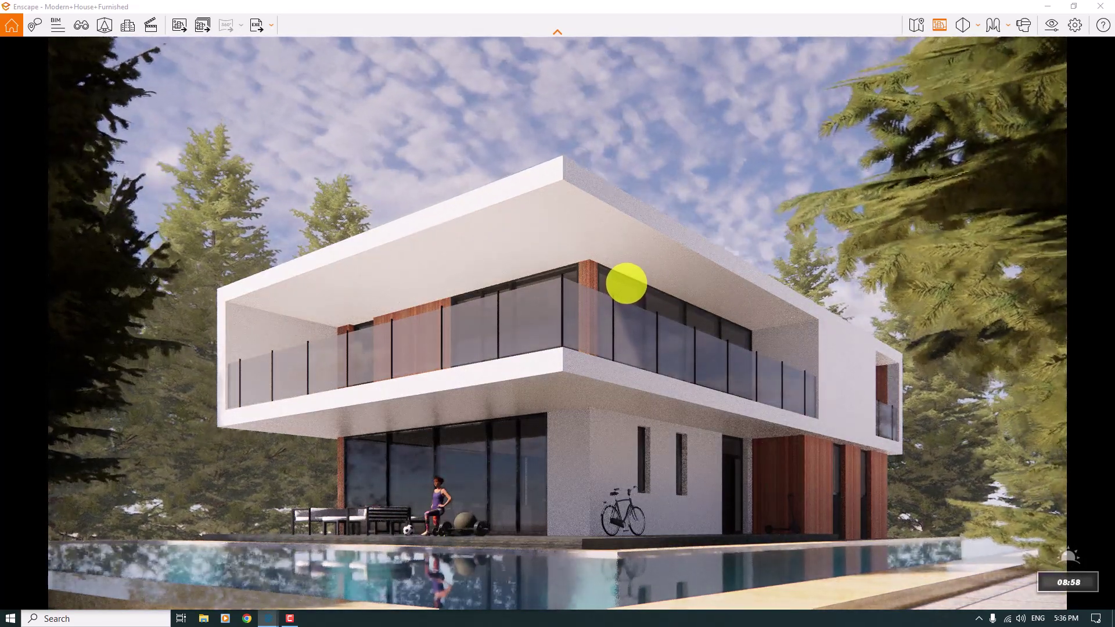
{"action": "key", "text": "i"}
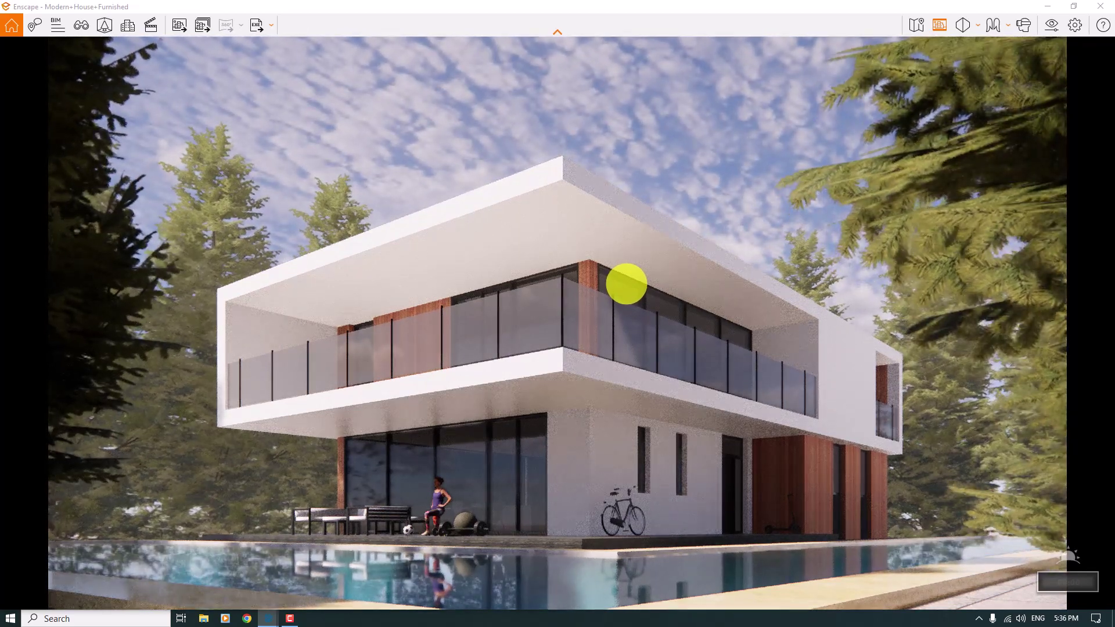
{"action": "key", "text": "i"}
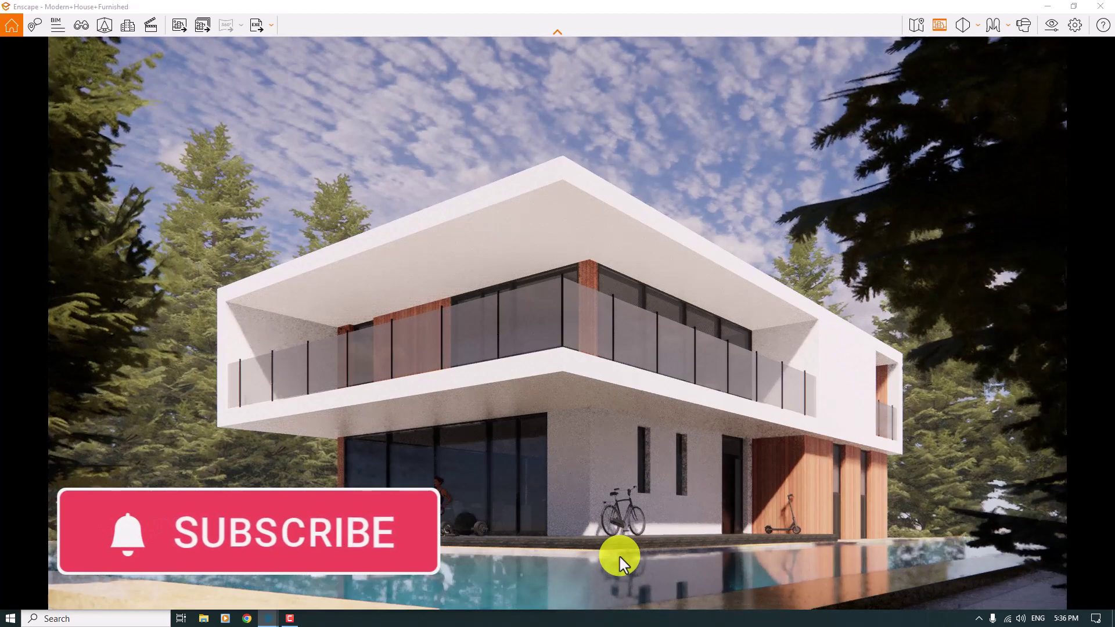
{"action": "right_click_drag", "start_coordinate": [619, 559], "coordinate": [619, 557], "text": "shift"}
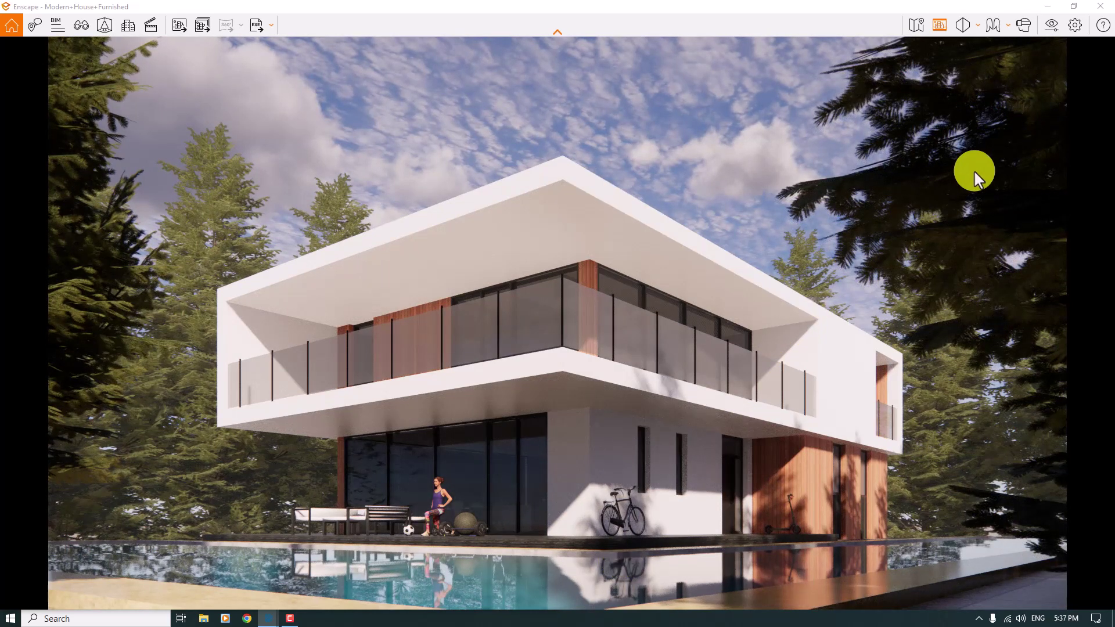
- Try a manual exposure of 19 % in the visual settings, and re-enable Auto Exposure with the exposure at 56 %
{"action": "left_click", "coordinate": [1055, 25]}
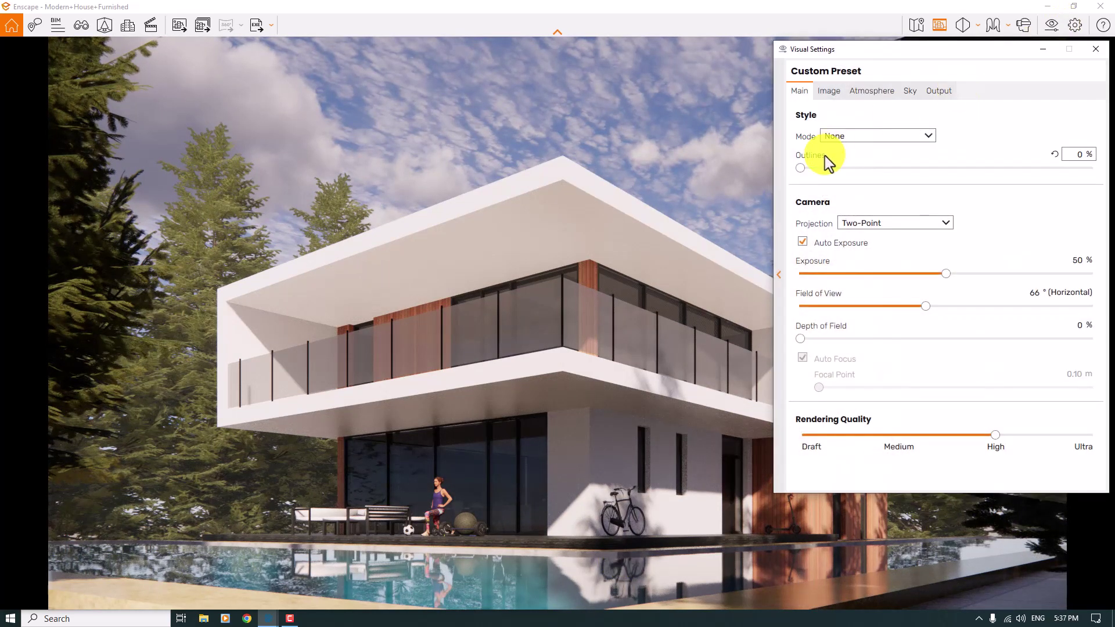
{"action": "left_click", "coordinate": [802, 243]}
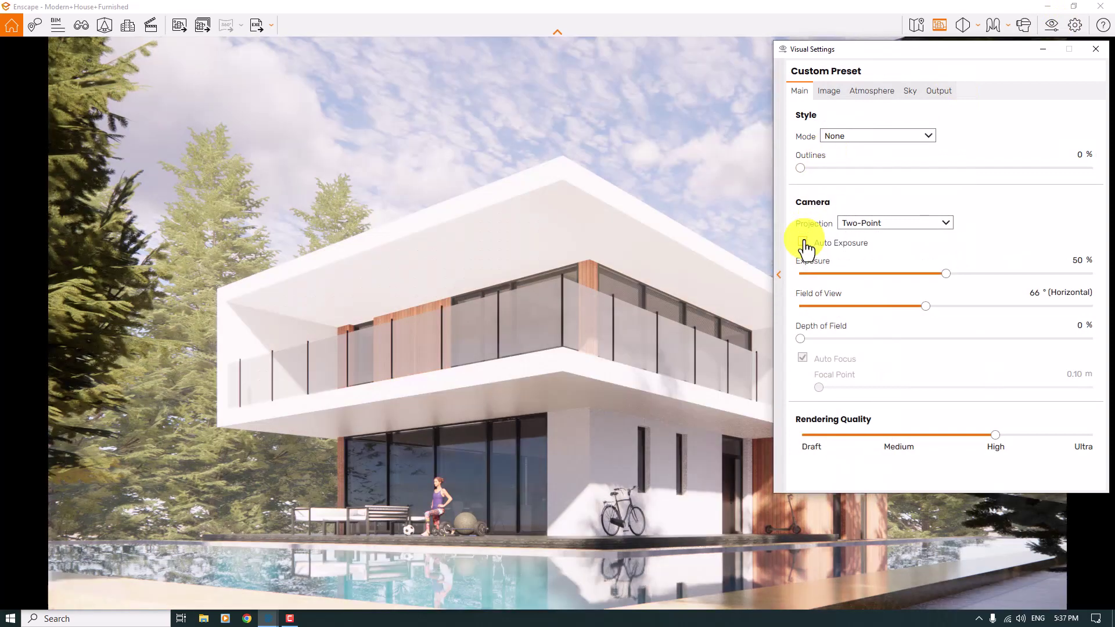
{"action": "left_click_drag", "start_coordinate": [944, 272], "coordinate": [853, 282]}
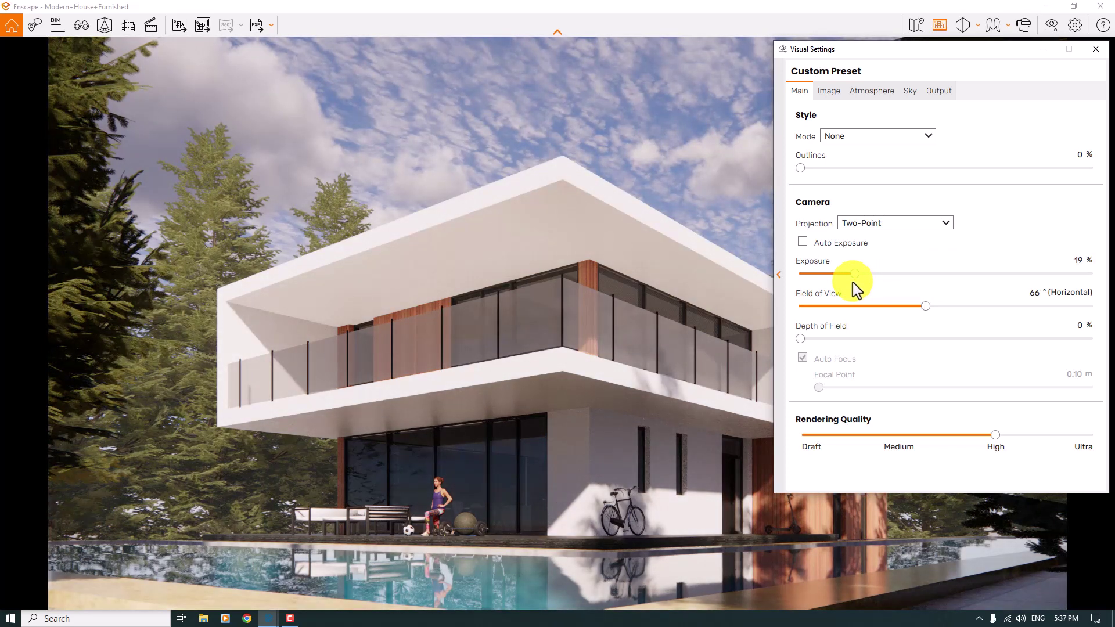
{"action": "left_click", "coordinate": [1081, 261]}
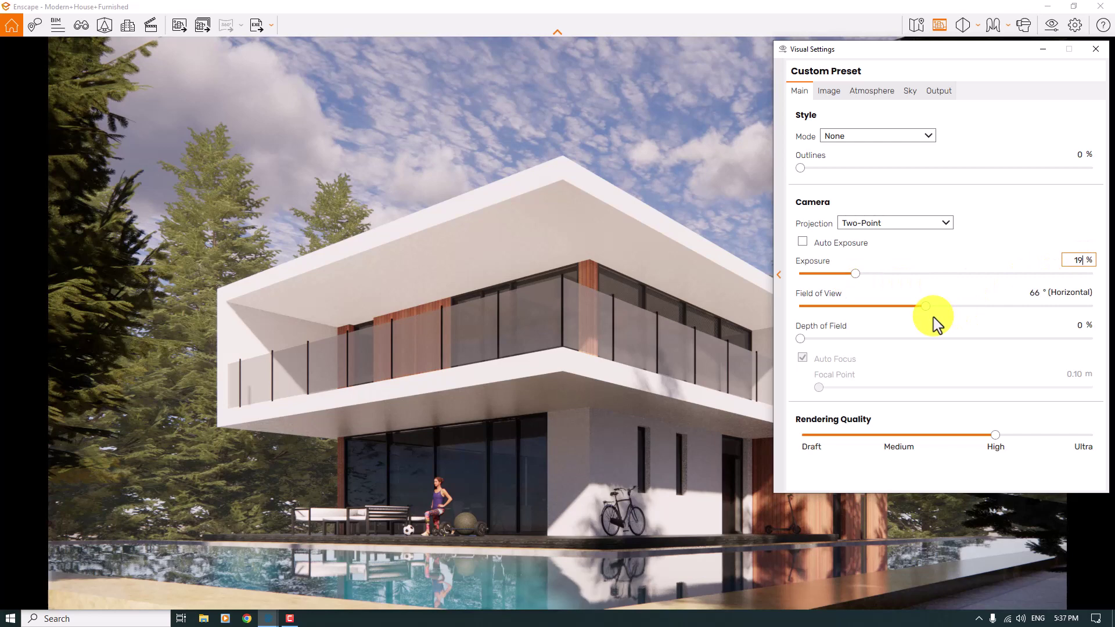
{"action": "left_click", "coordinate": [804, 243]}
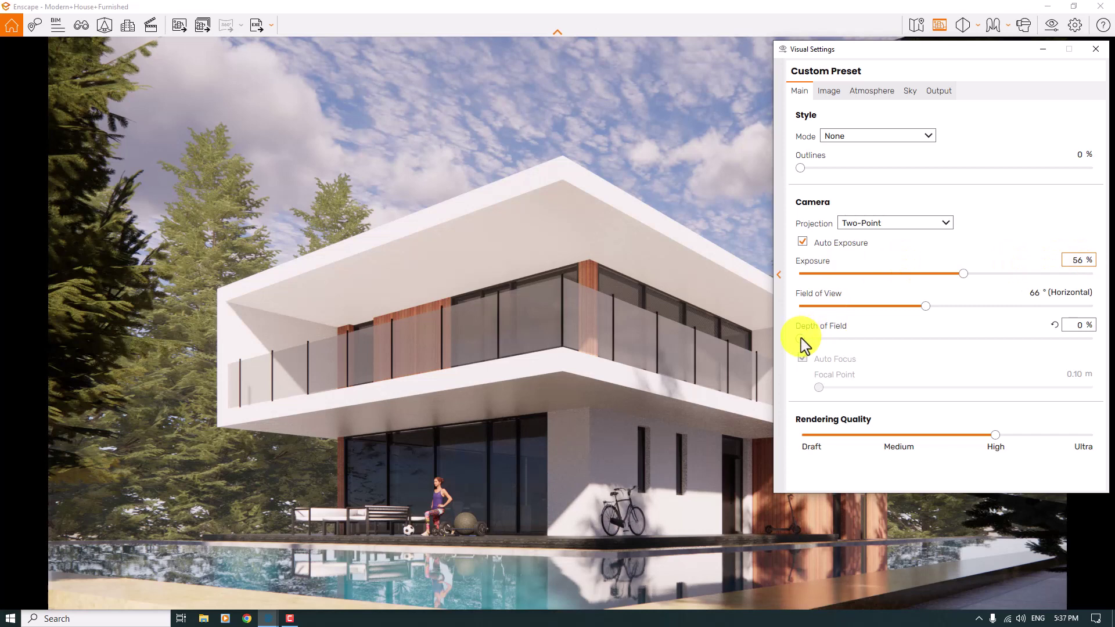
- Turn off Auto Focus, set the focal point to 13.34 m and the depth of field to 12 %
{"action": "left_click_drag", "start_coordinate": [800, 338], "coordinate": [878, 338]}
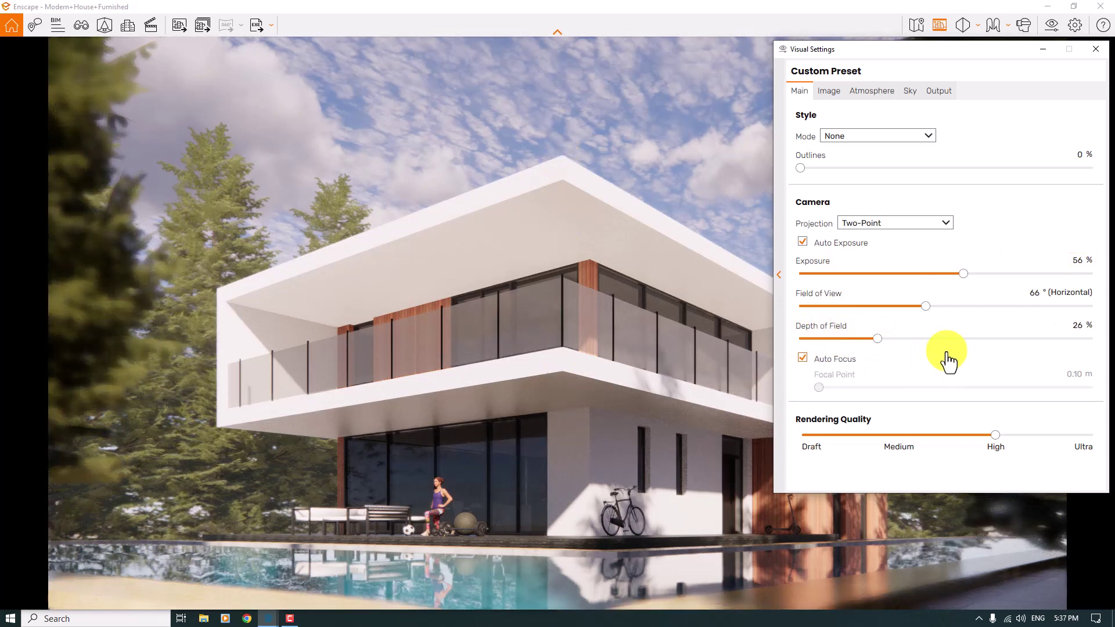
{"action": "left_click", "coordinate": [802, 358]}
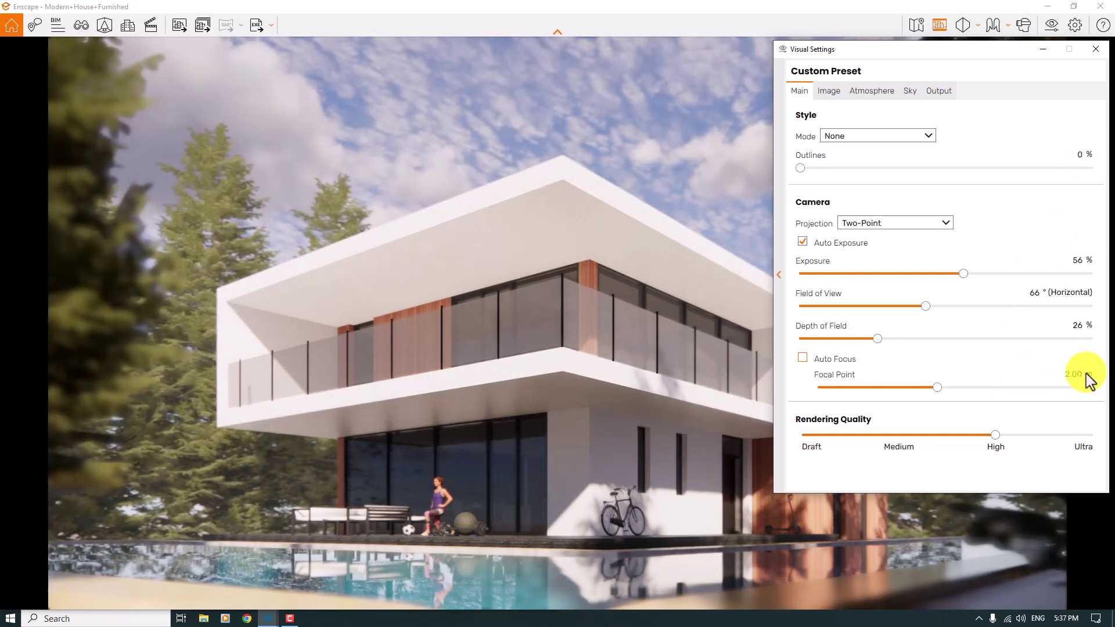
{"action": "left_click", "coordinate": [1012, 387]}
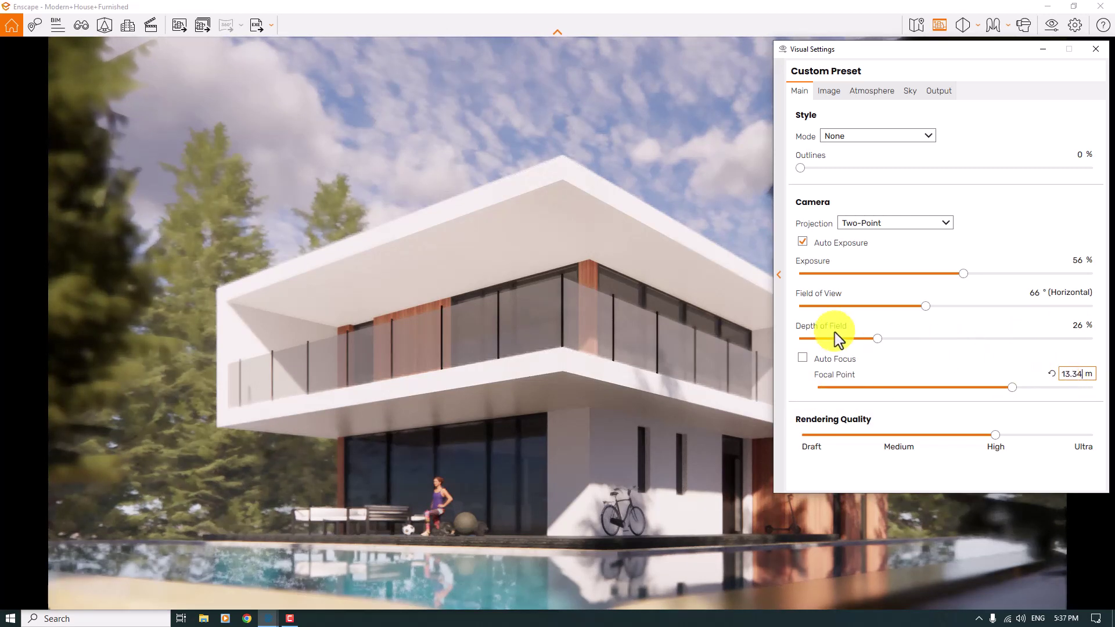
{"action": "left_click", "coordinate": [1078, 328]}
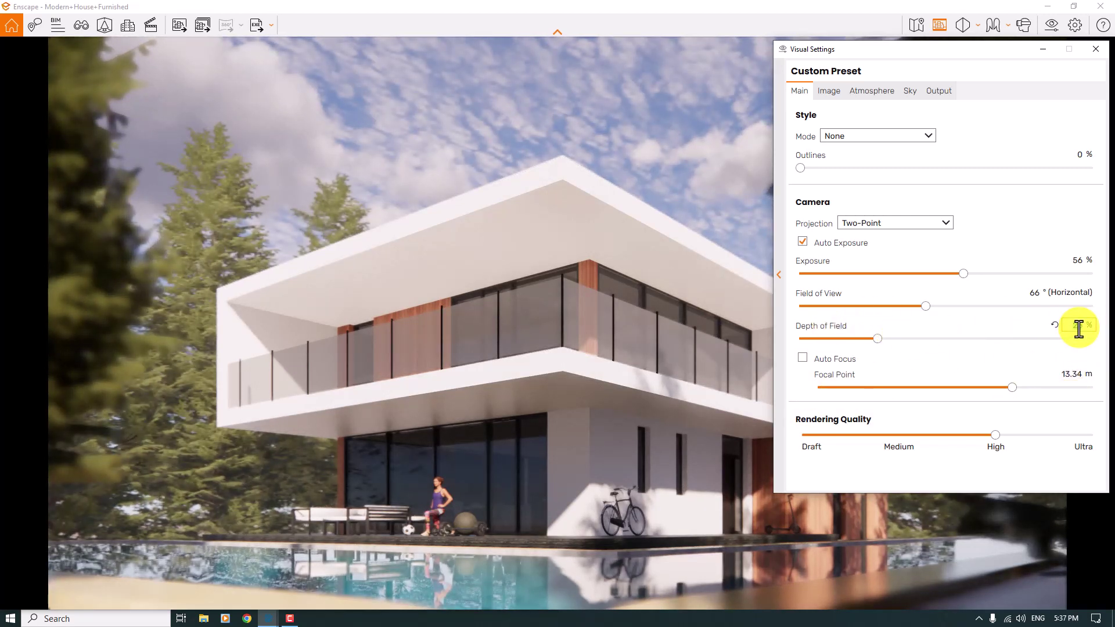
{"action": "key", "text": "Return"}
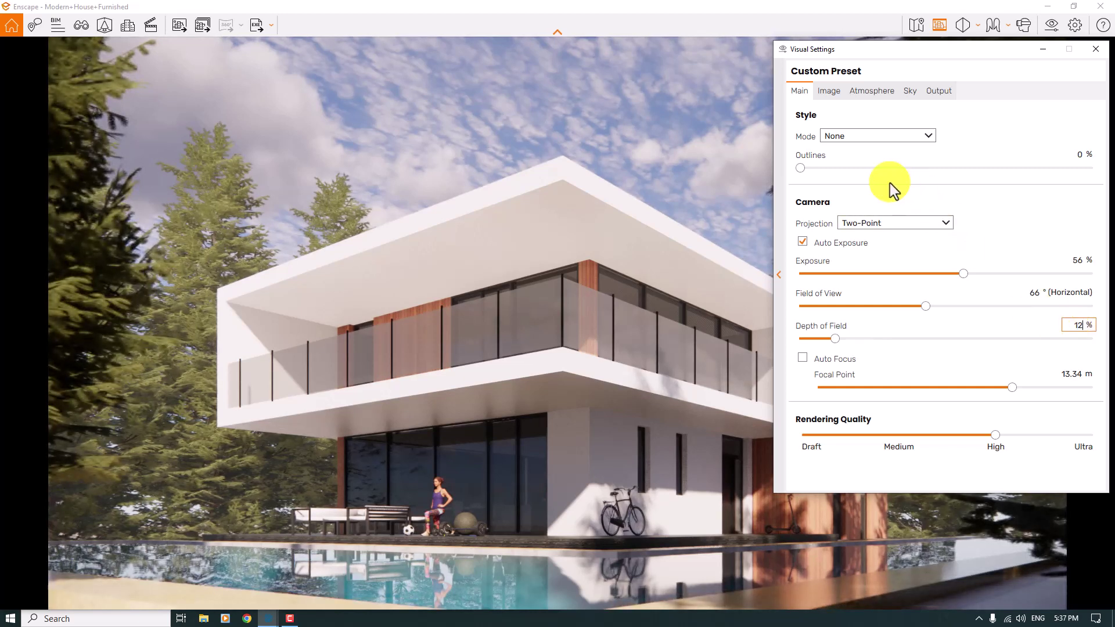
- Try the Forest horizon source in the sky settings, and switch the source to Mountains
{"action": "left_click", "coordinate": [916, 91]}
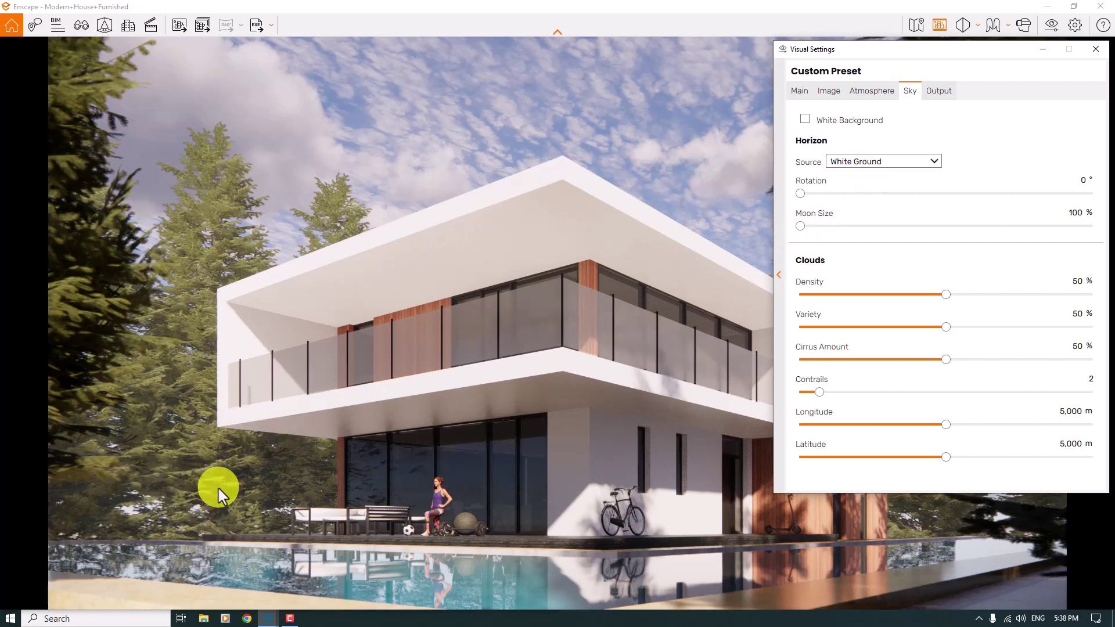
{"action": "left_click", "coordinate": [910, 164]}
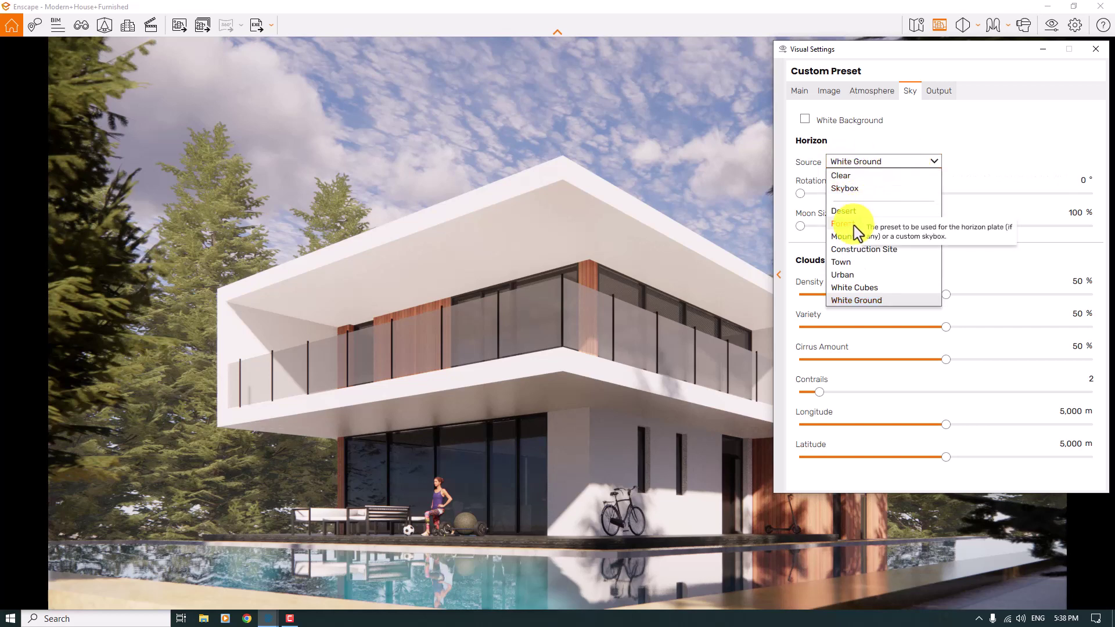
{"action": "left_click", "coordinate": [853, 225]}
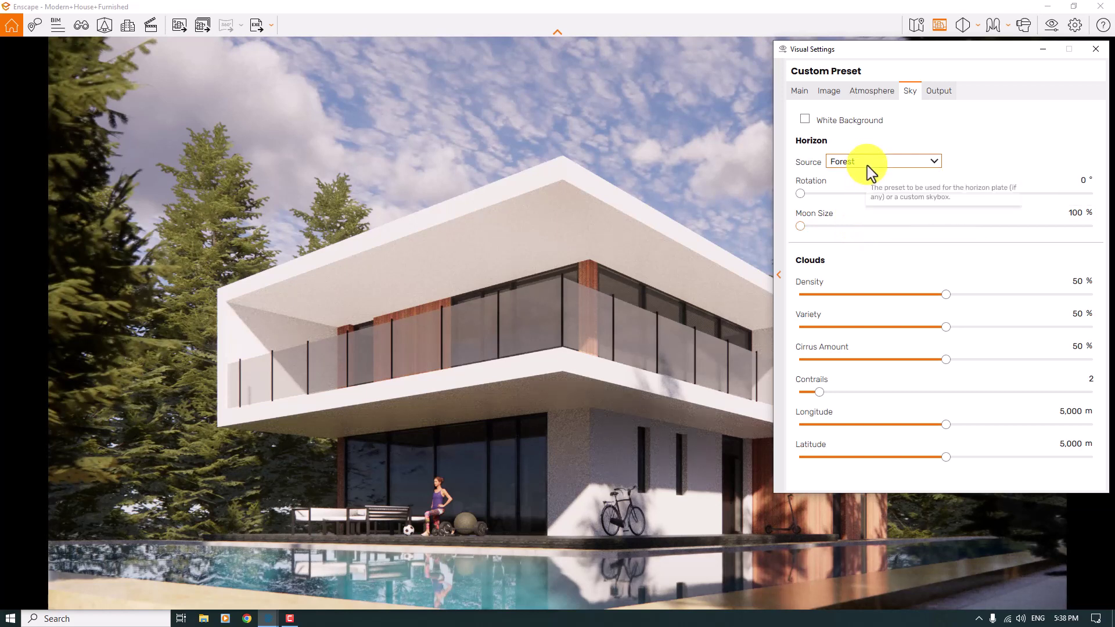
{"action": "left_click", "coordinate": [866, 165]}
{"action": "left_click", "coordinate": [869, 238]}
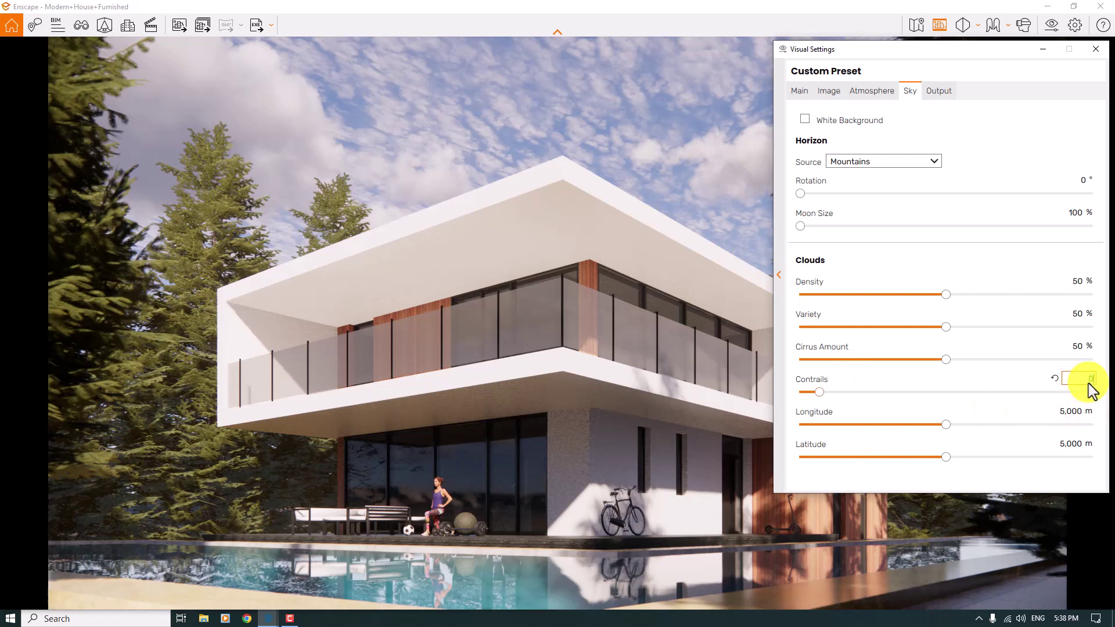
- Set the sky's contrails to 0 and the cirrus amount to 0 %
{"action": "key", "text": "Return"}
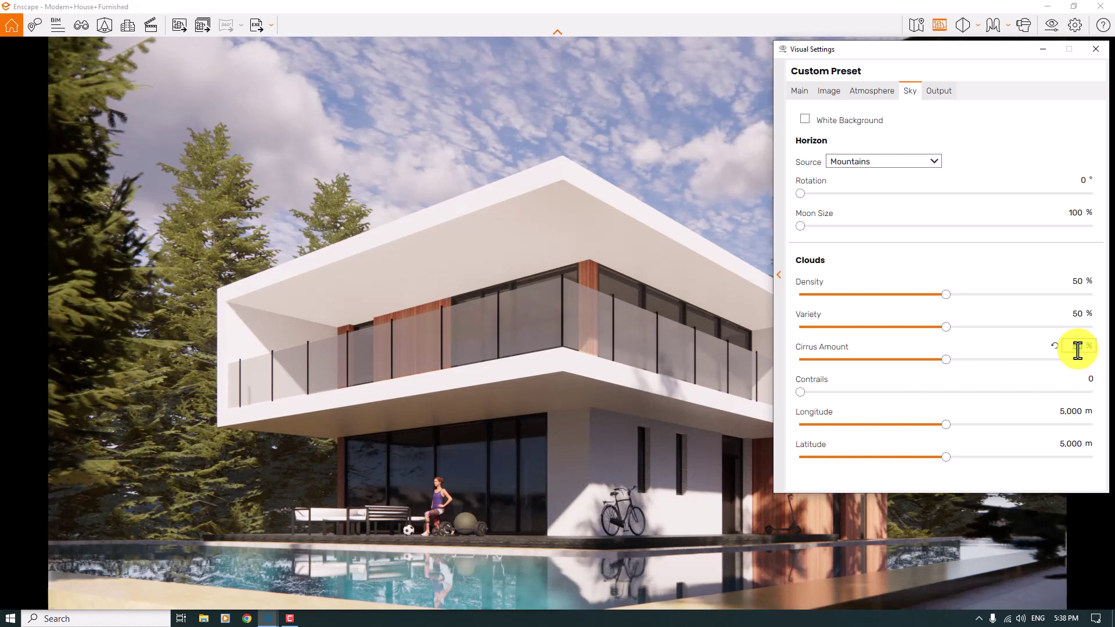
{"action": "left_click", "coordinate": [1077, 348]}
{"action": "left_click_drag", "start_coordinate": [946, 359], "coordinate": [865, 360]}
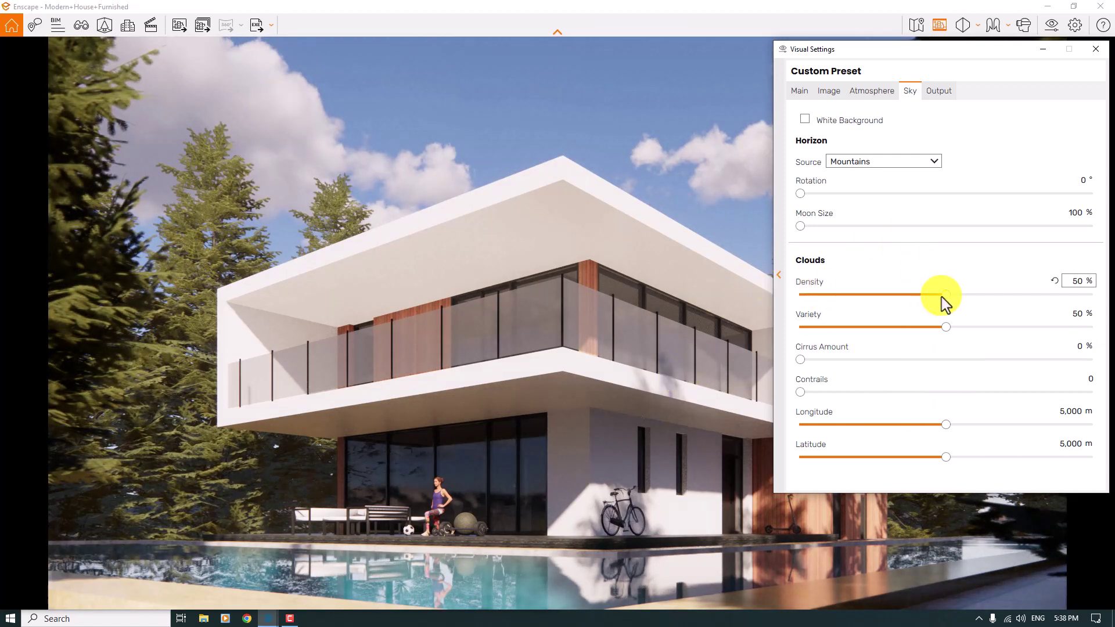
- Try a cloud variety of 43 % and 96 %, with a cloud density of 22 %
{"action": "left_click_drag", "start_coordinate": [945, 327], "coordinate": [900, 332]}
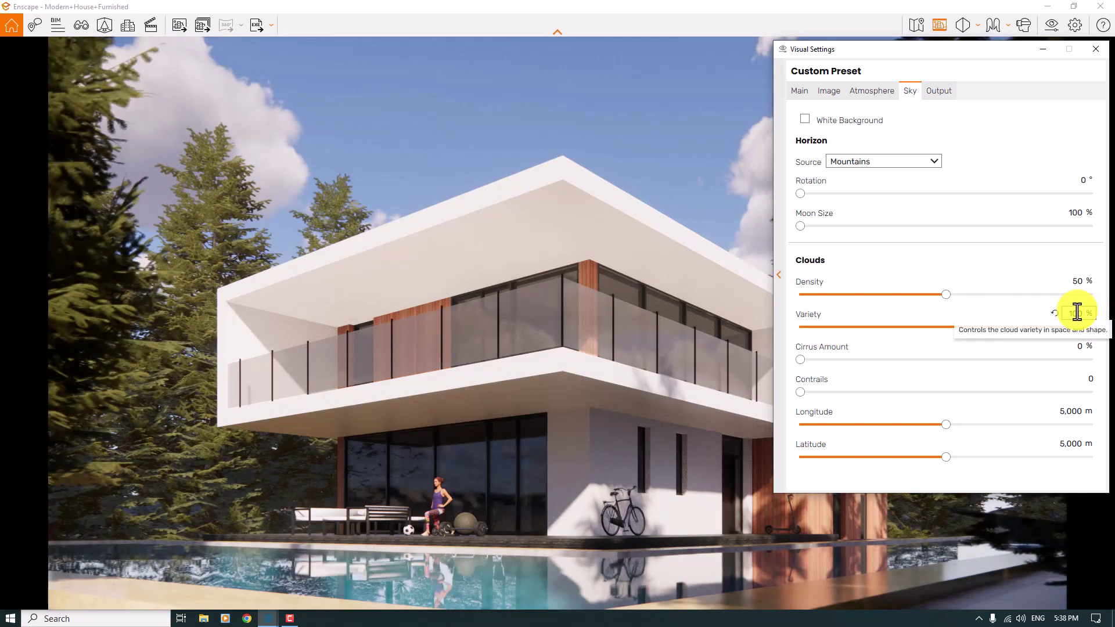
{"action": "double_click", "coordinate": [1077, 312]}
{"action": "type", "text": "96"}
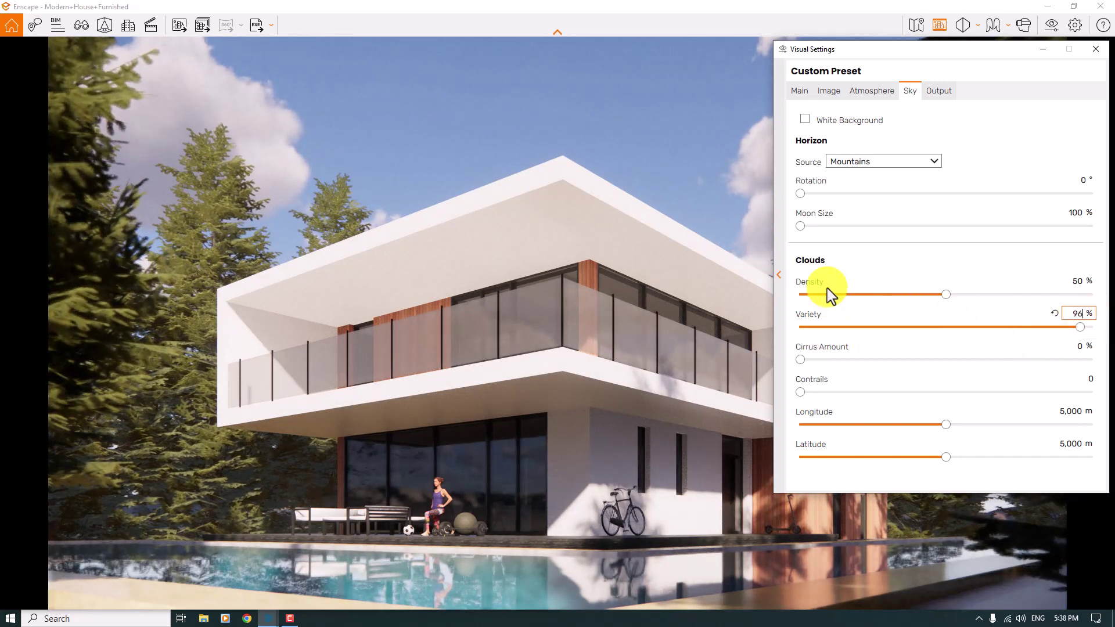
{"action": "left_click", "coordinate": [1080, 280]}
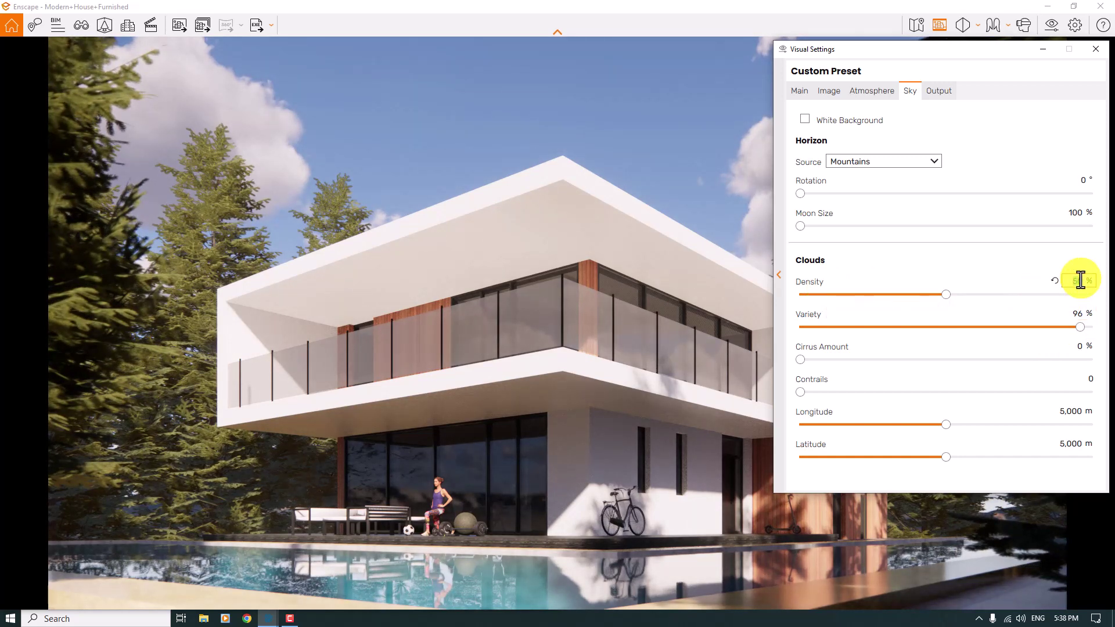
{"action": "type", "text": "22"}
{"action": "key", "text": "Return"}
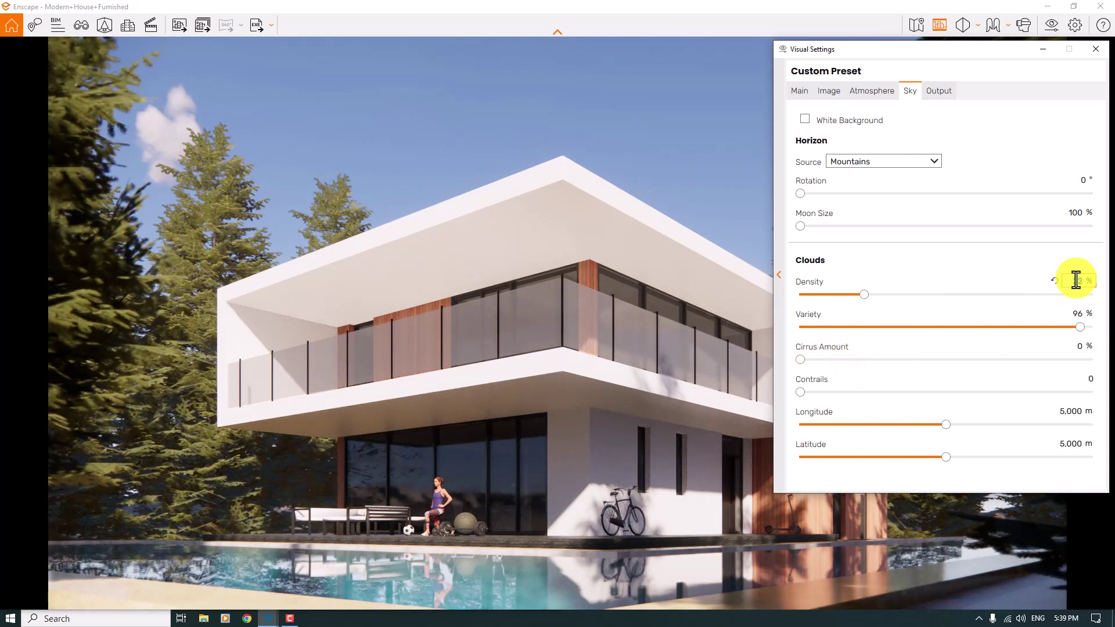
- Set both the cloud density and the cloud variety to 0 % for a clear sky
{"action": "double_click", "coordinate": [1076, 281]}
{"action": "type", "text": "0"}
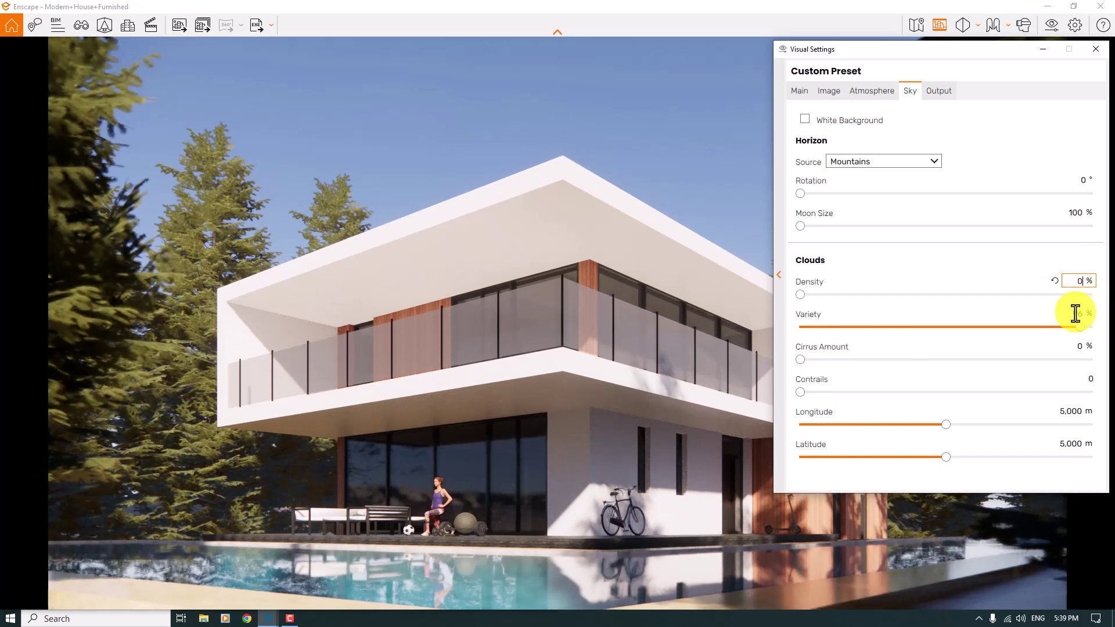
{"action": "double_click", "coordinate": [1075, 314]}
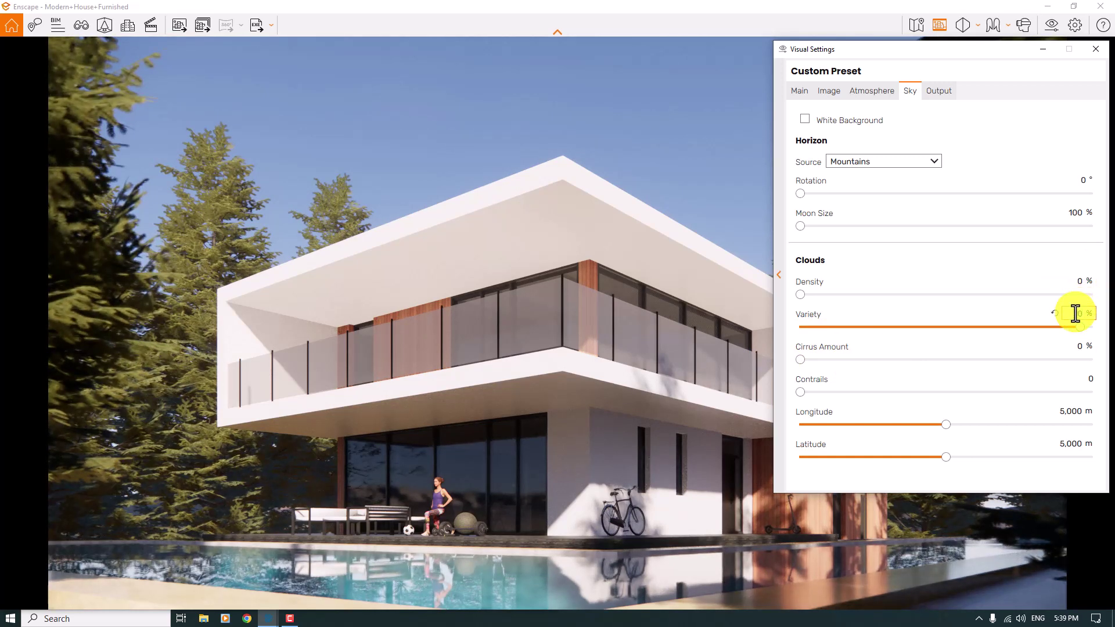
{"action": "type", "text": "0"}
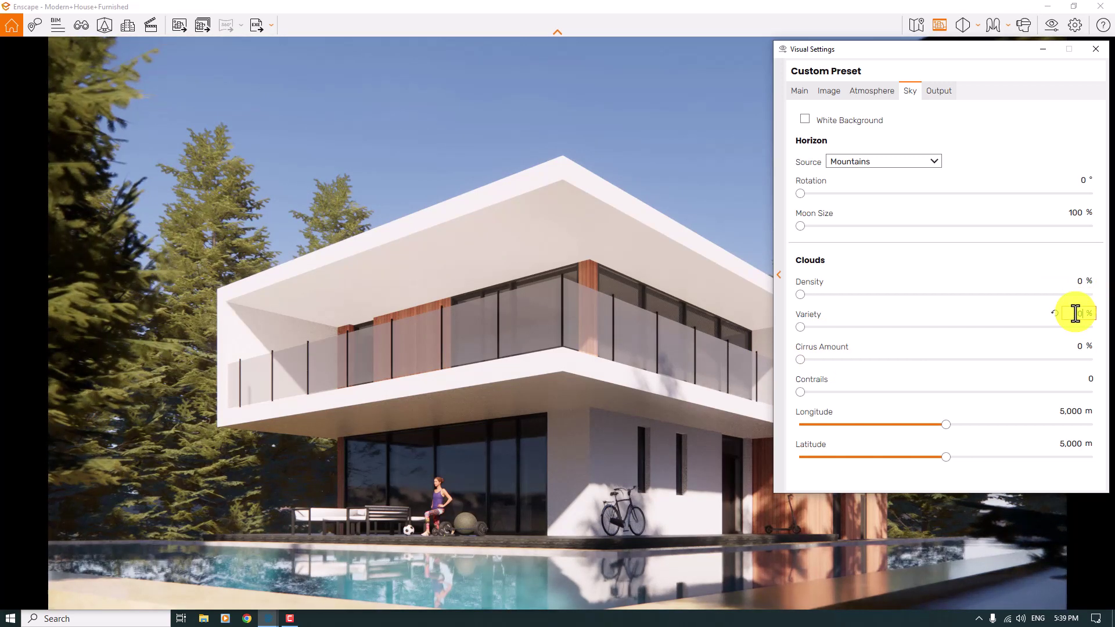
- Try a sun brightness of 63 % and 9 % in the atmosphere settings, and set it to 88 %
{"action": "left_click", "coordinate": [876, 93]}
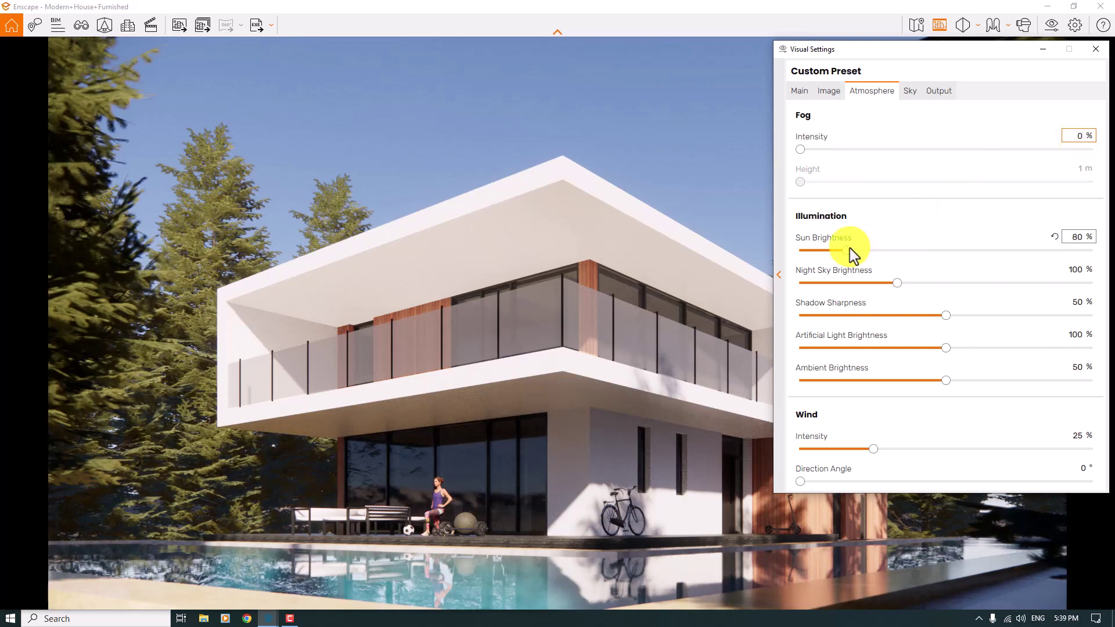
{"action": "left_click_drag", "start_coordinate": [848, 251], "coordinate": [838, 251]}
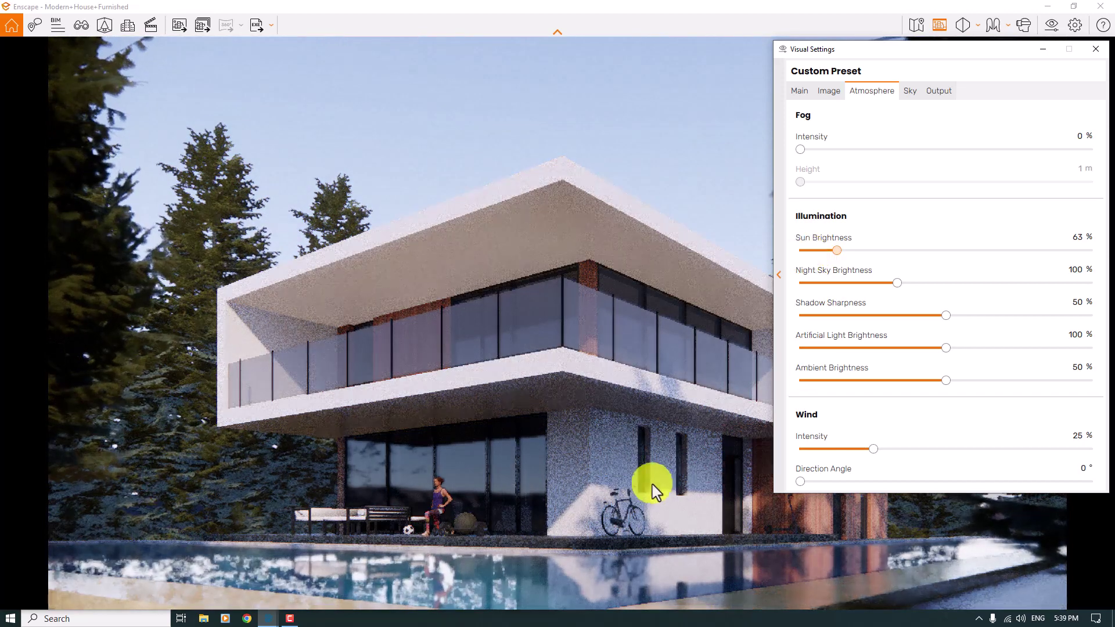
{"action": "key", "text": "Left"}
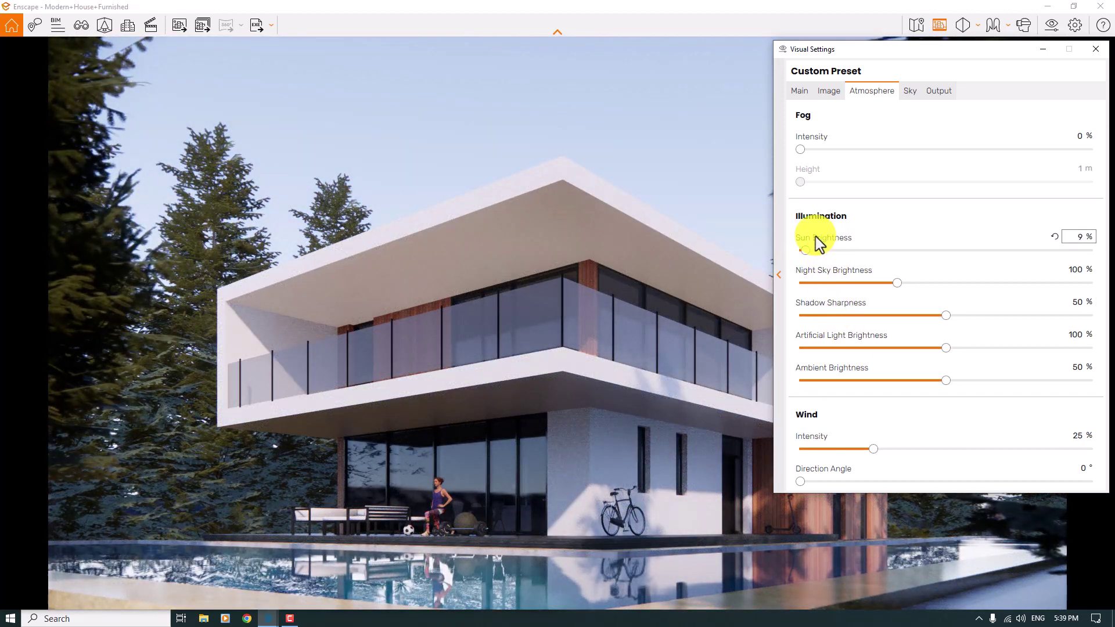
{"action": "mouse_move", "coordinate": [842, 243]}
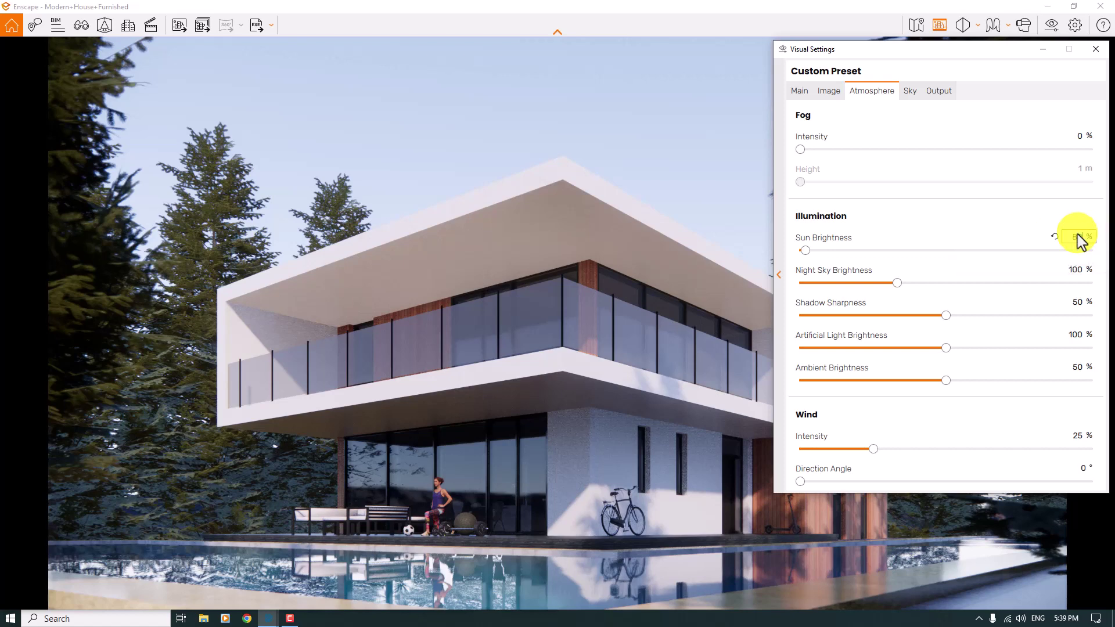
{"action": "key", "text": "Return"}
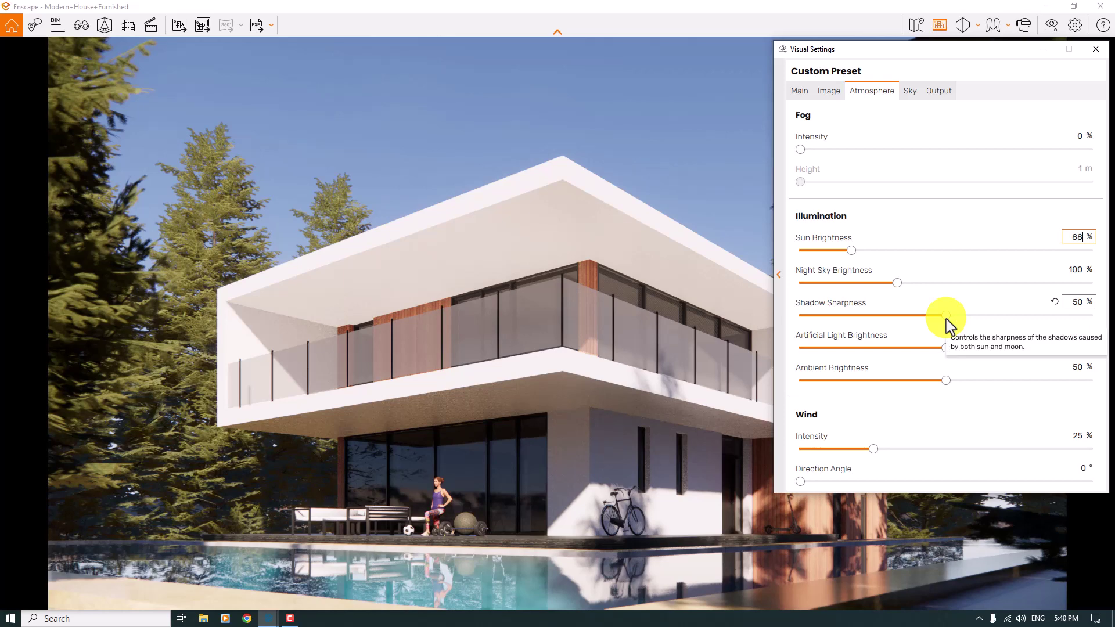
- Try a shadow sharpness of 100 %, and set it to 69 %
{"action": "left_click_drag", "start_coordinate": [945, 319], "coordinate": [1107, 317]}
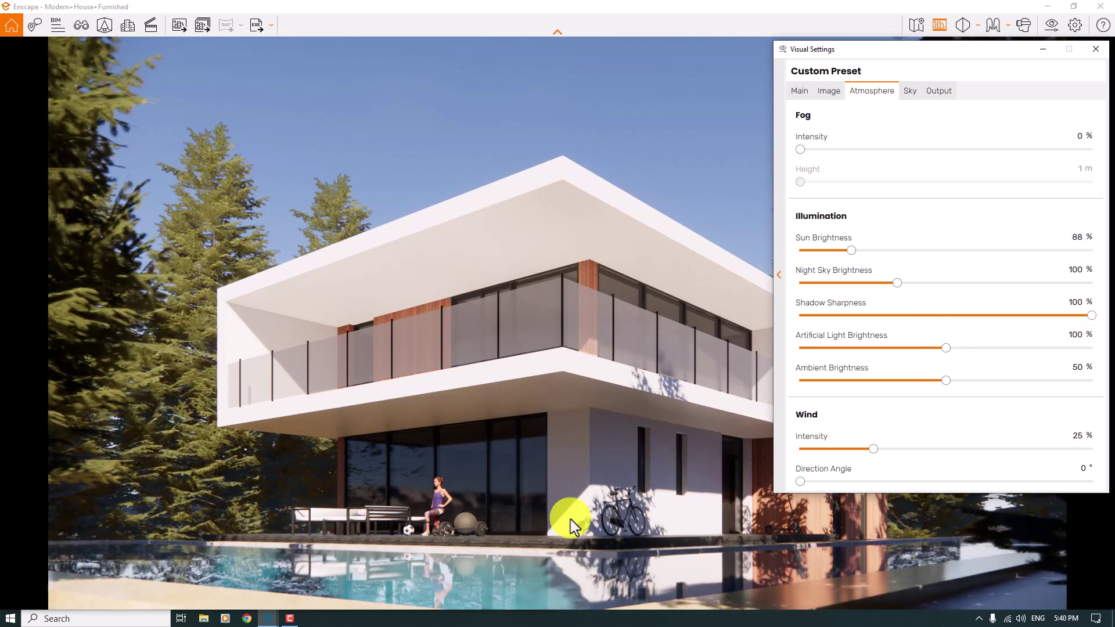
{"action": "left_click", "coordinate": [1075, 301]}
{"action": "type", "text": "6"}
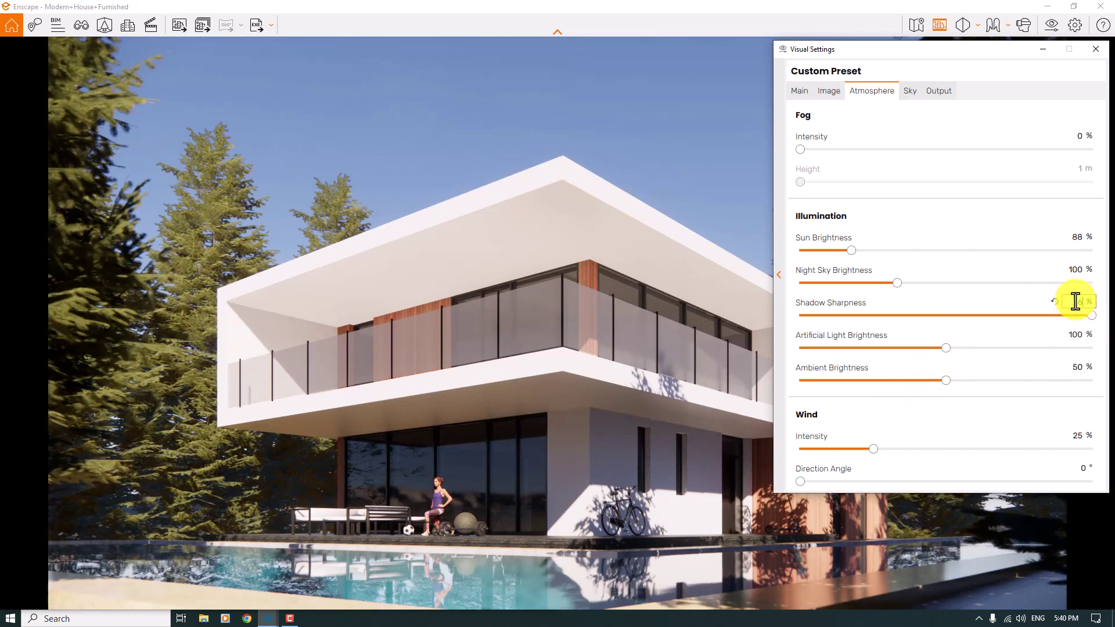
{"action": "type", "text": "9"}
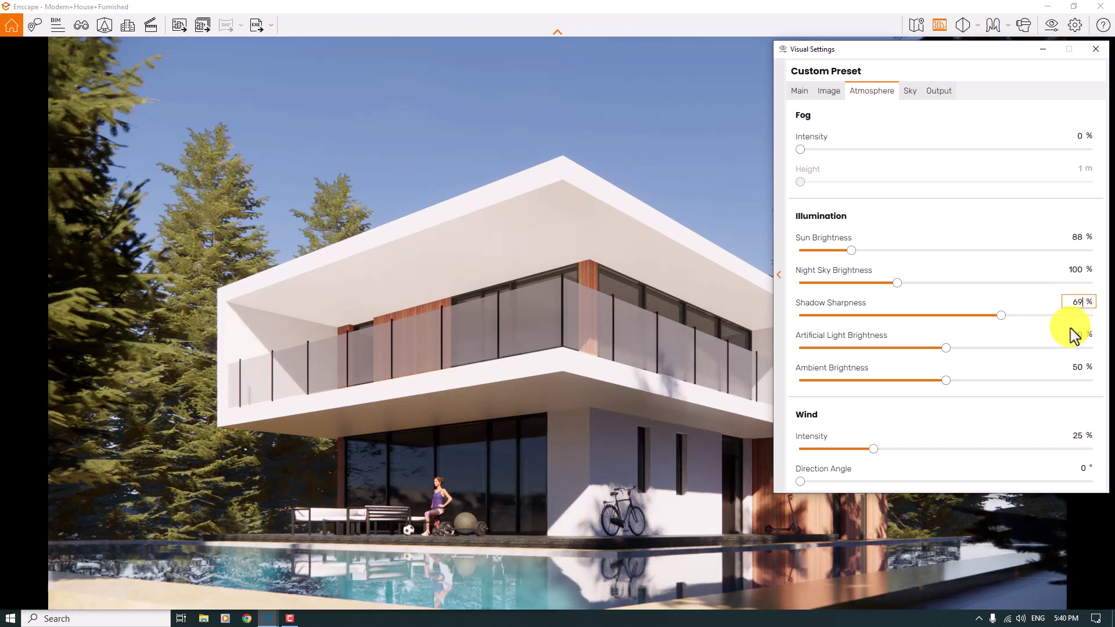
- Set the ambient brightness to 66 % and the wind intensity to 0 %
{"action": "mouse_move", "coordinate": [1078, 369]}
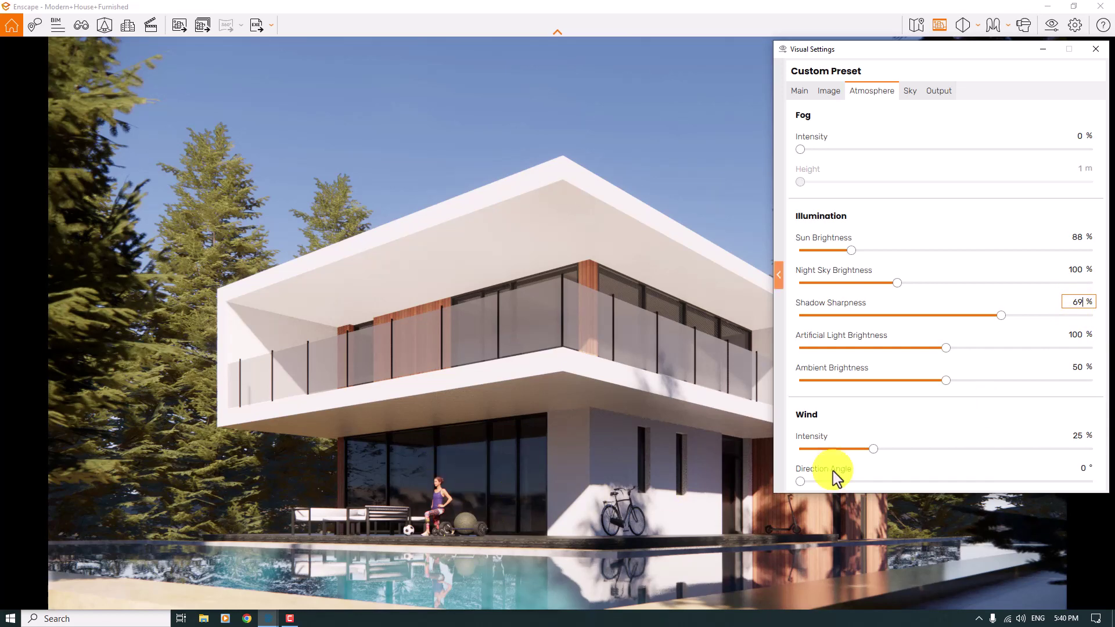
{"action": "double_click", "coordinate": [1077, 366]}
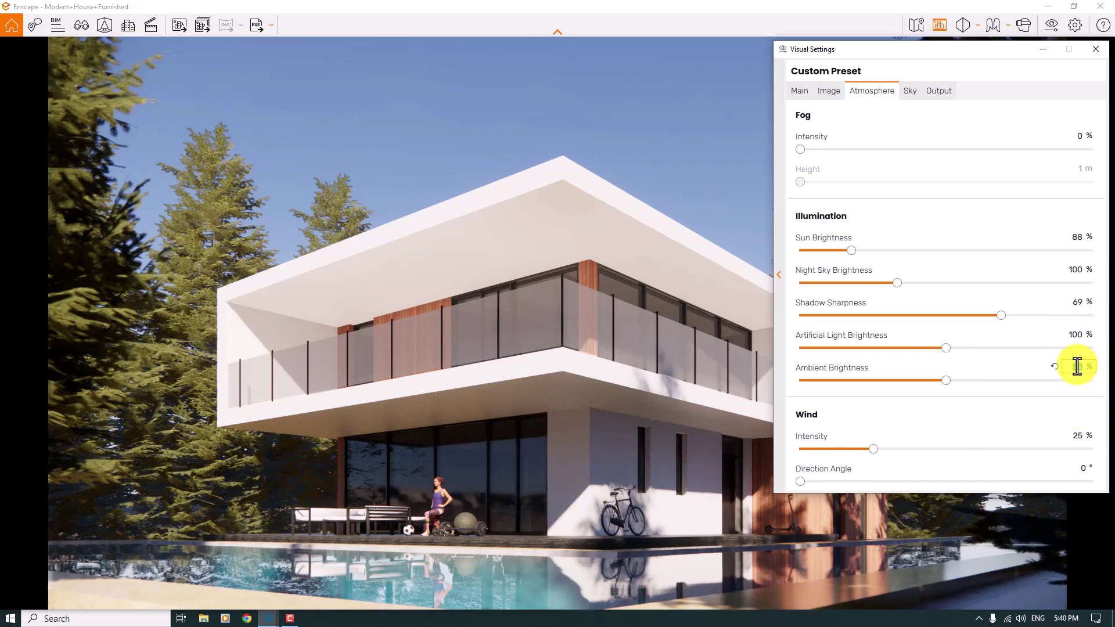
{"action": "type", "text": "66"}
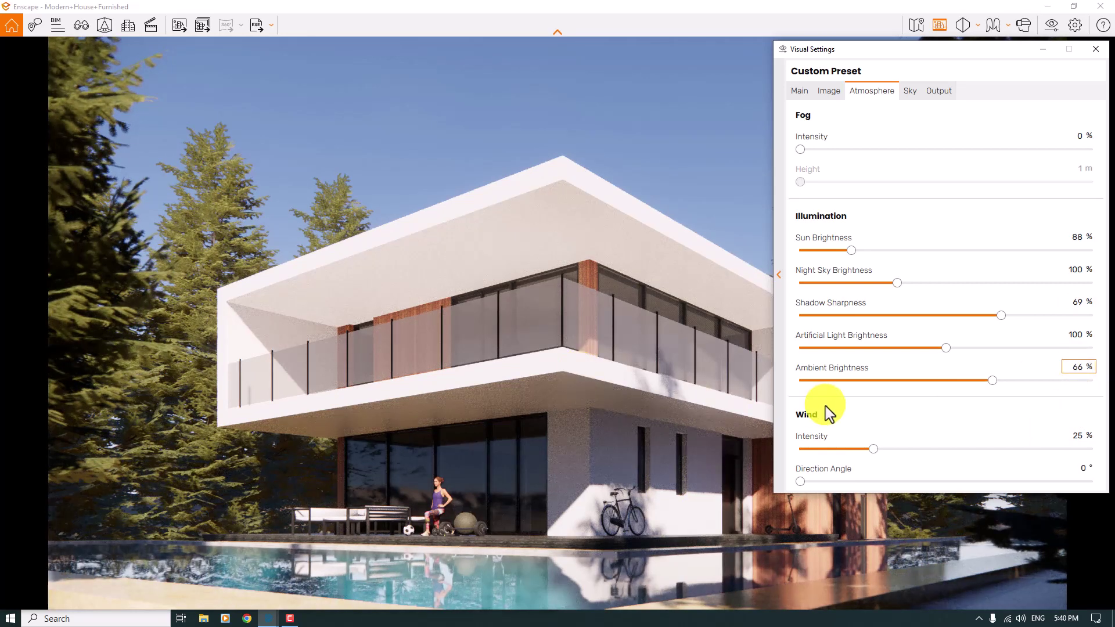
{"action": "double_click", "coordinate": [1073, 435]}
{"action": "type", "text": "0"}
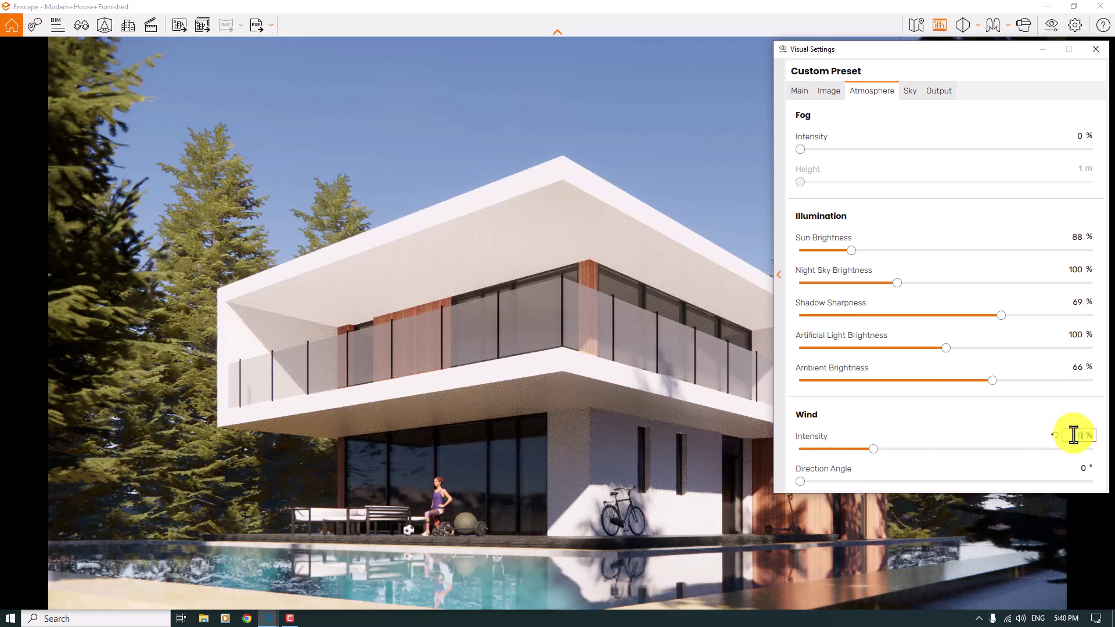
- Try image shadow corrections of -65 %, 69 % and -87 %, and set the shadows to -72 %
{"action": "left_click", "coordinate": [829, 90]}
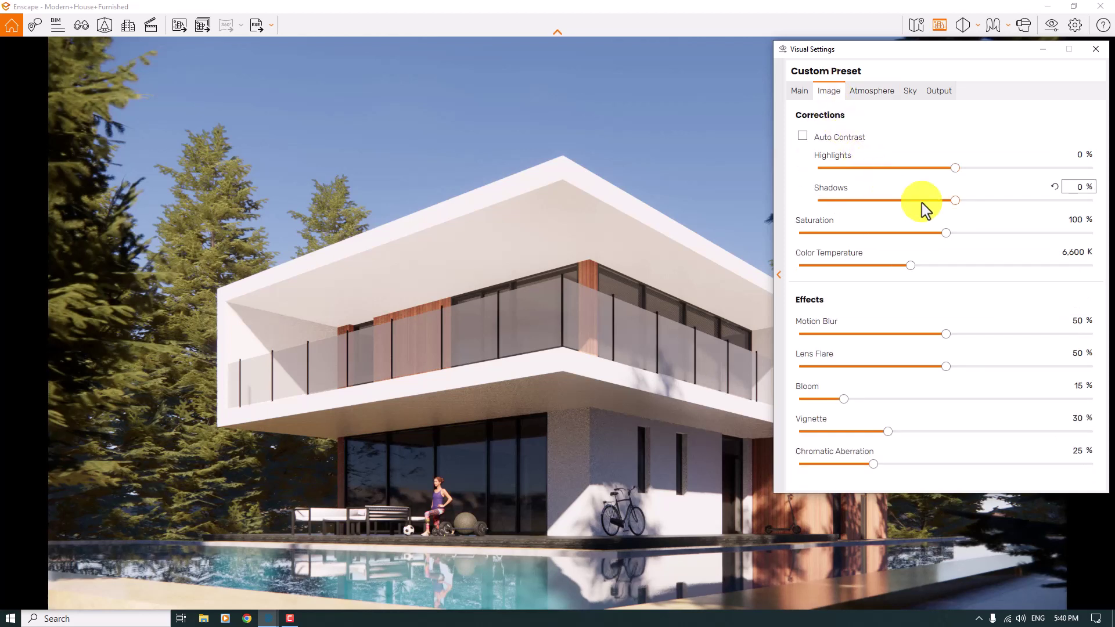
{"action": "left_click_drag", "start_coordinate": [955, 205], "coordinate": [872, 198]}
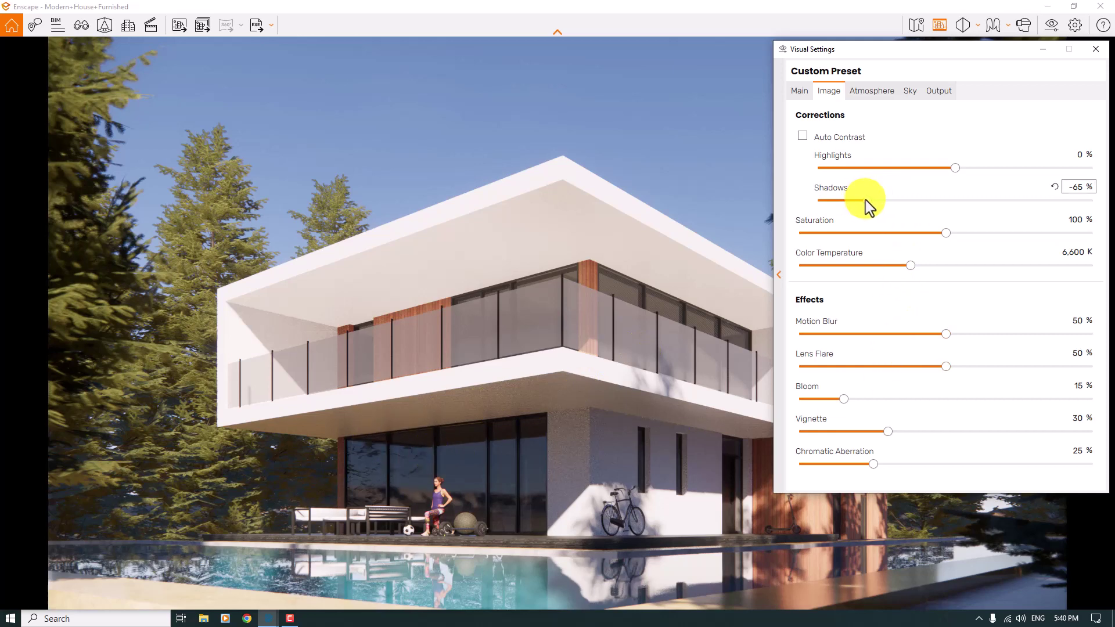
{"action": "left_click_drag", "start_coordinate": [865, 200], "coordinate": [1048, 201]}
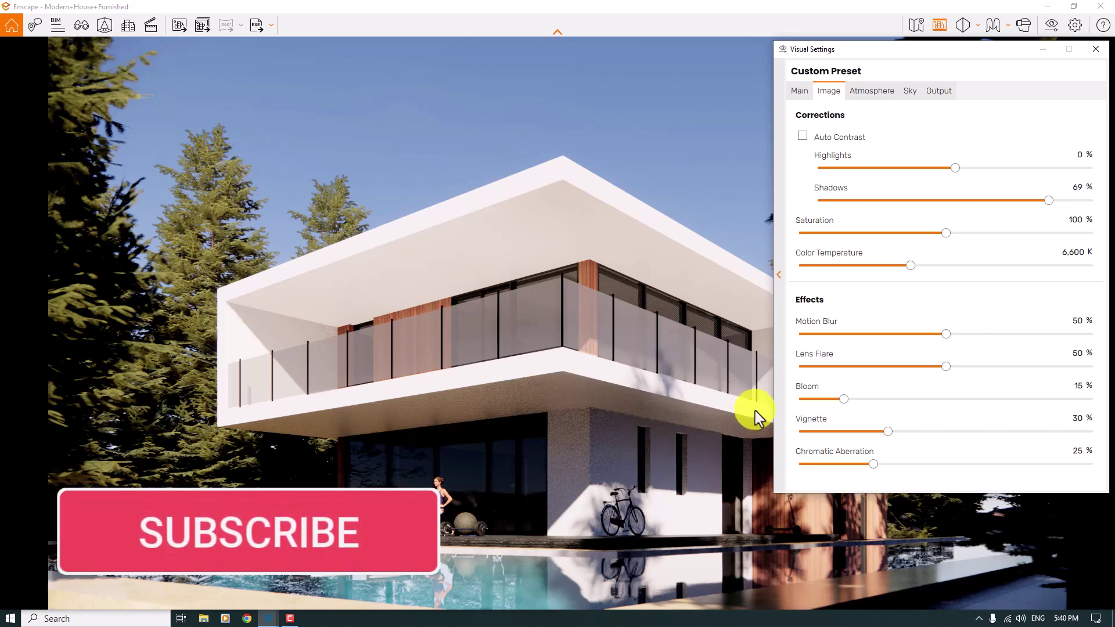
{"action": "left_click_drag", "start_coordinate": [1047, 201], "coordinate": [837, 202]}
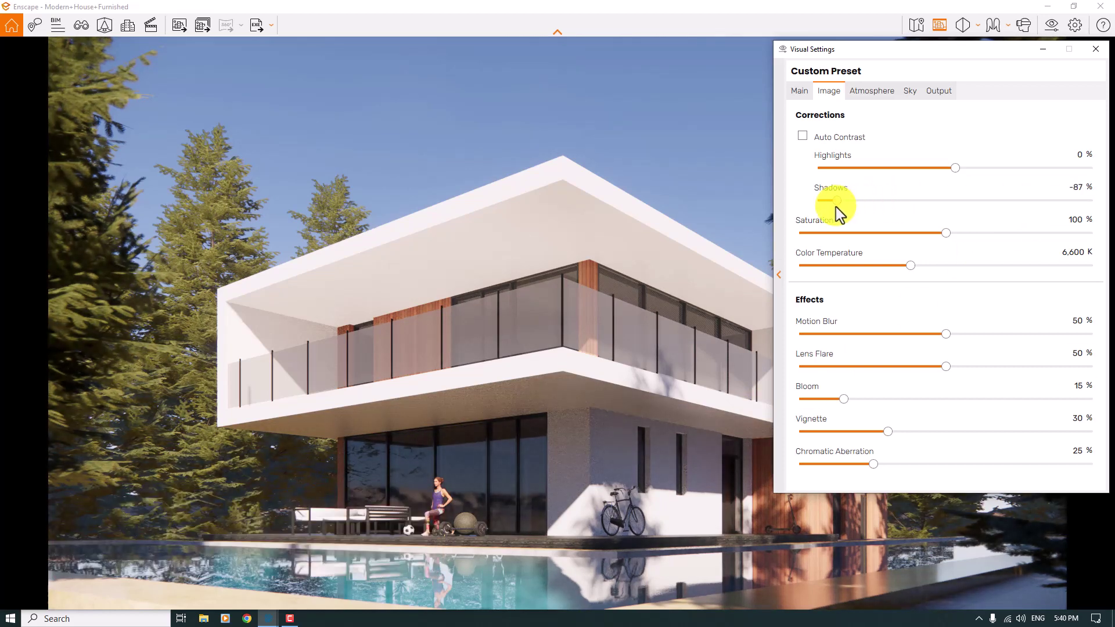
{"action": "left_click", "coordinate": [1077, 187]}
{"action": "type", "text": "-"}
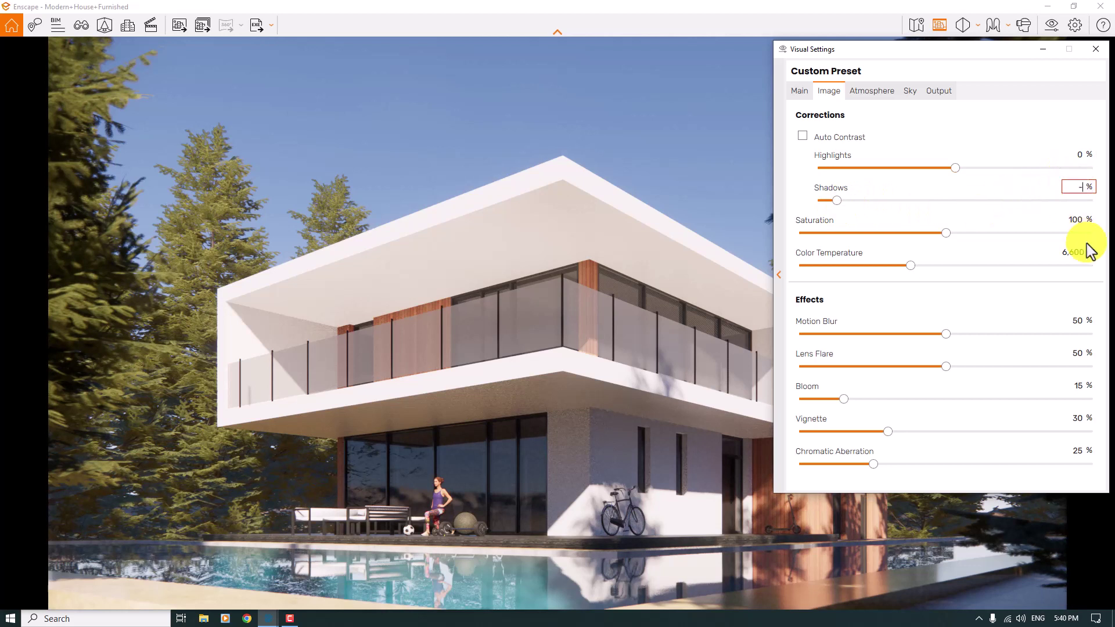
{"action": "type", "text": "72"}
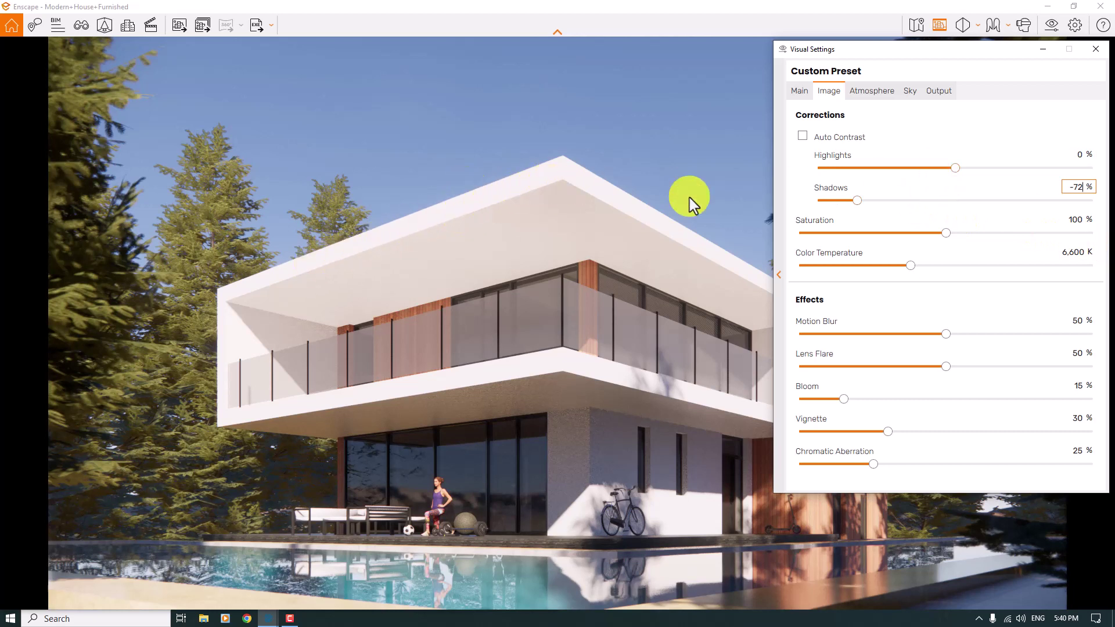
- Try highlights of -86 %, set them to 6 %, and compare the image with Auto Contrast temporarily enabled
{"action": "left_click_drag", "start_coordinate": [955, 168], "coordinate": [840, 173]}
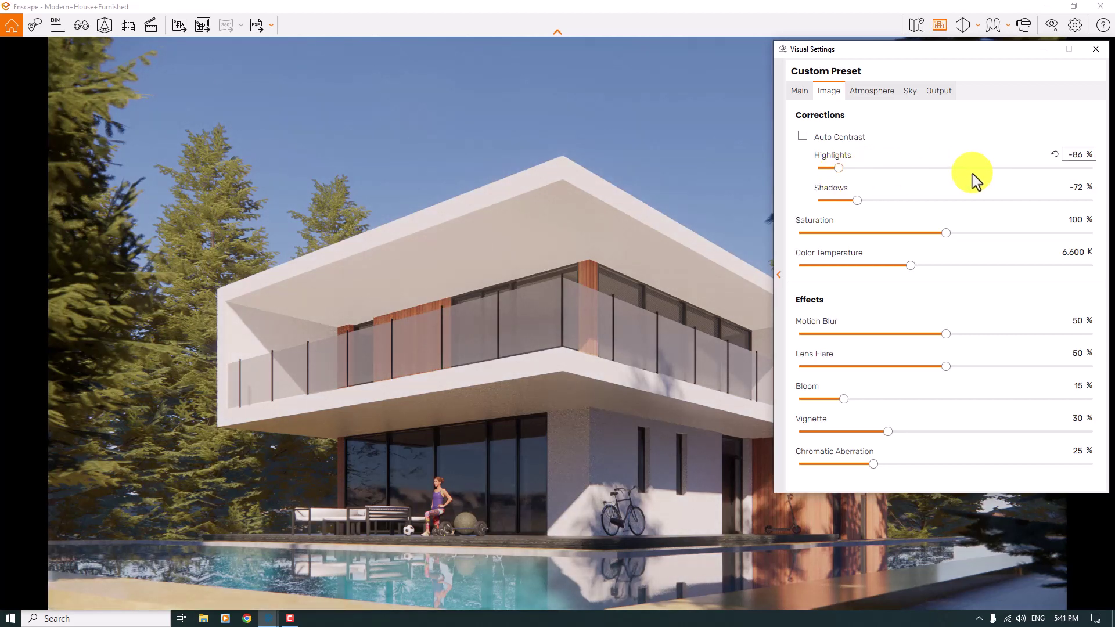
{"action": "left_click", "coordinate": [1072, 157]}
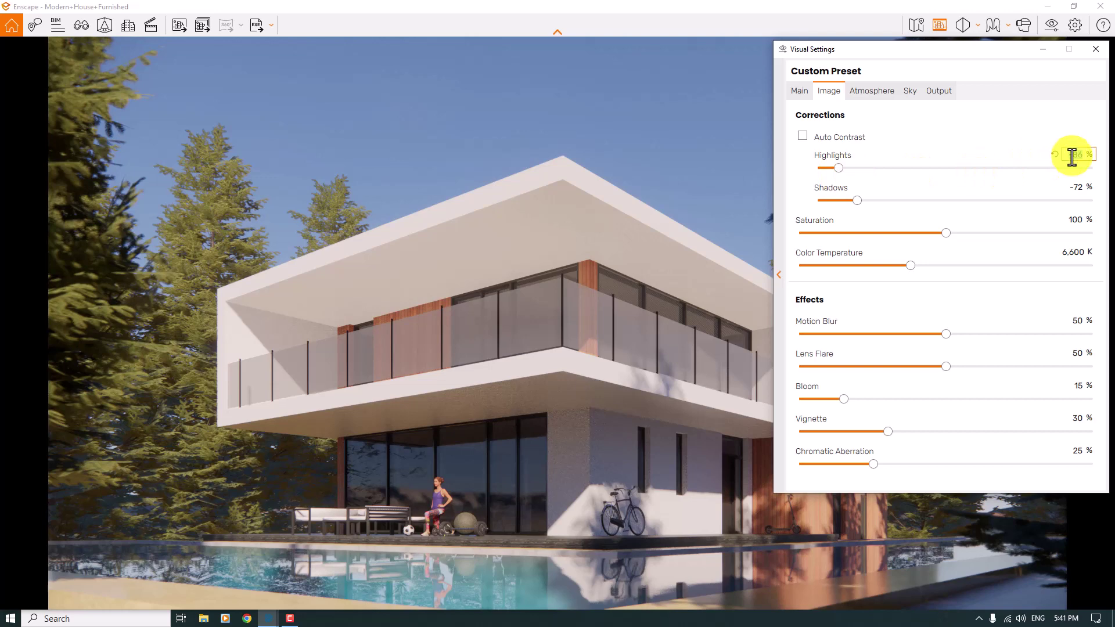
{"action": "key", "text": "BackSpace"}
{"action": "type", "text": "6"}
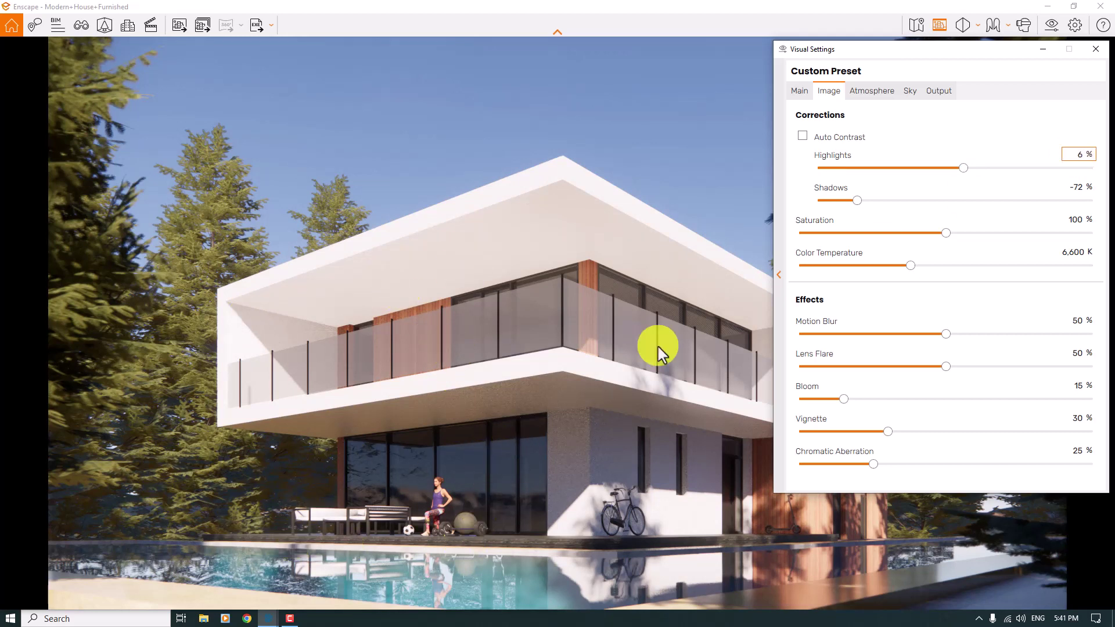
{"action": "left_click", "coordinate": [802, 137]}
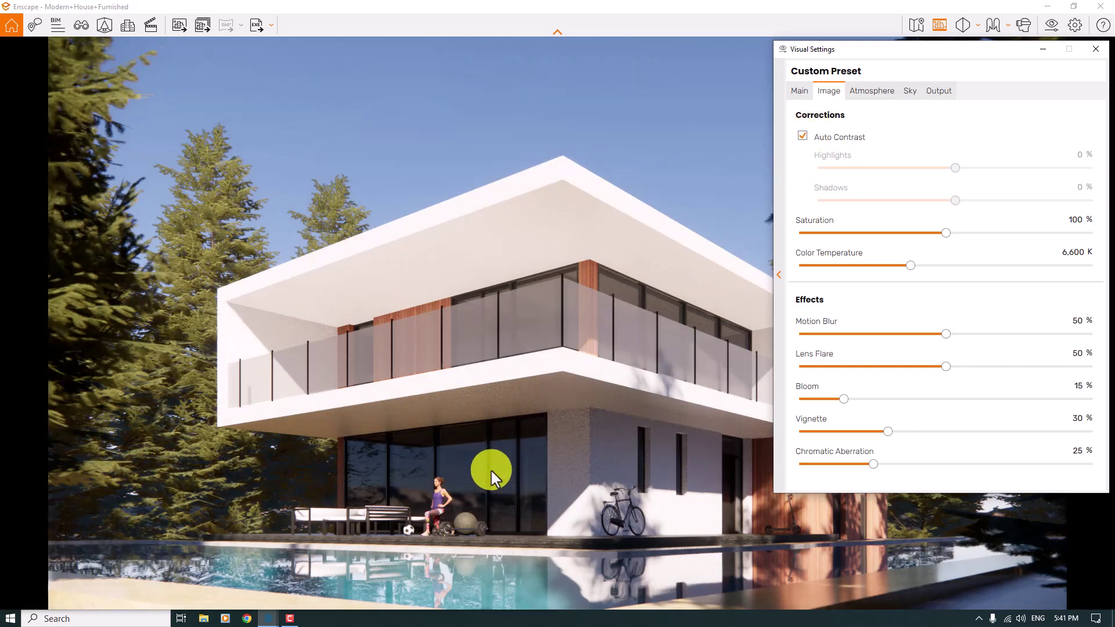
{"action": "left_click", "coordinate": [816, 140]}
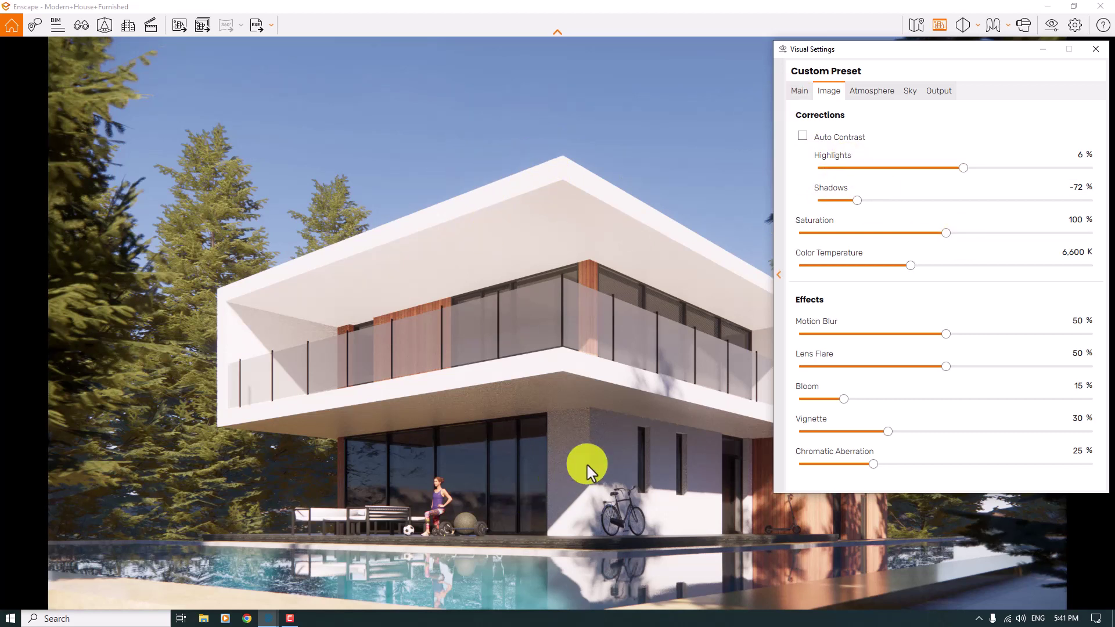
- Try an outline strength of 11 % in the main visual settings, and set it to 16 %
{"action": "left_click", "coordinate": [801, 95]}
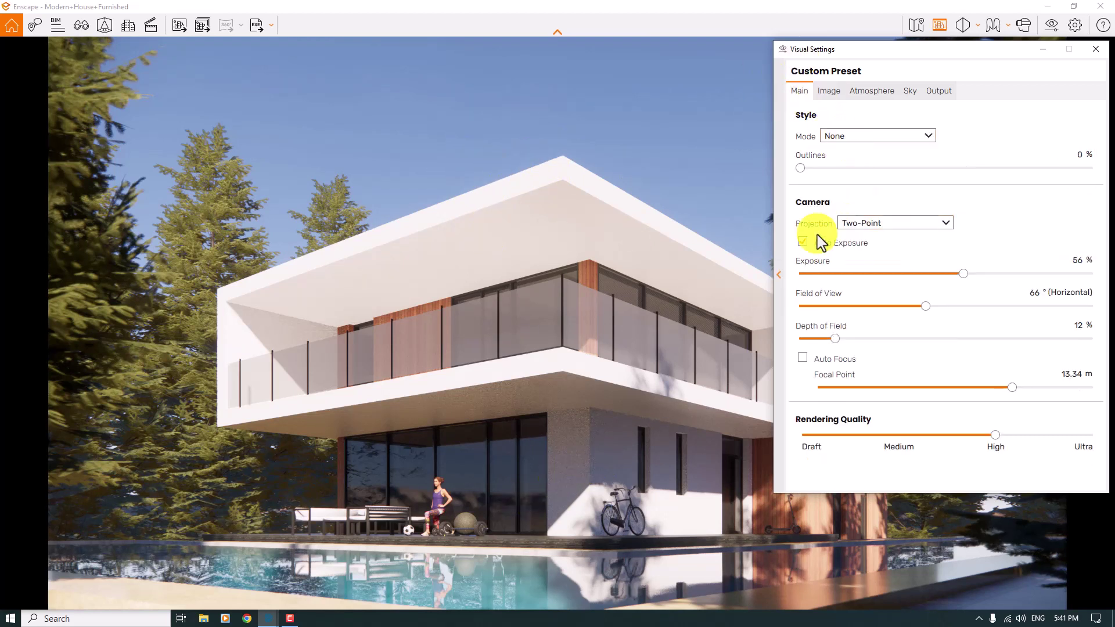
{"action": "left_click_drag", "start_coordinate": [799, 168], "coordinate": [802, 170]}
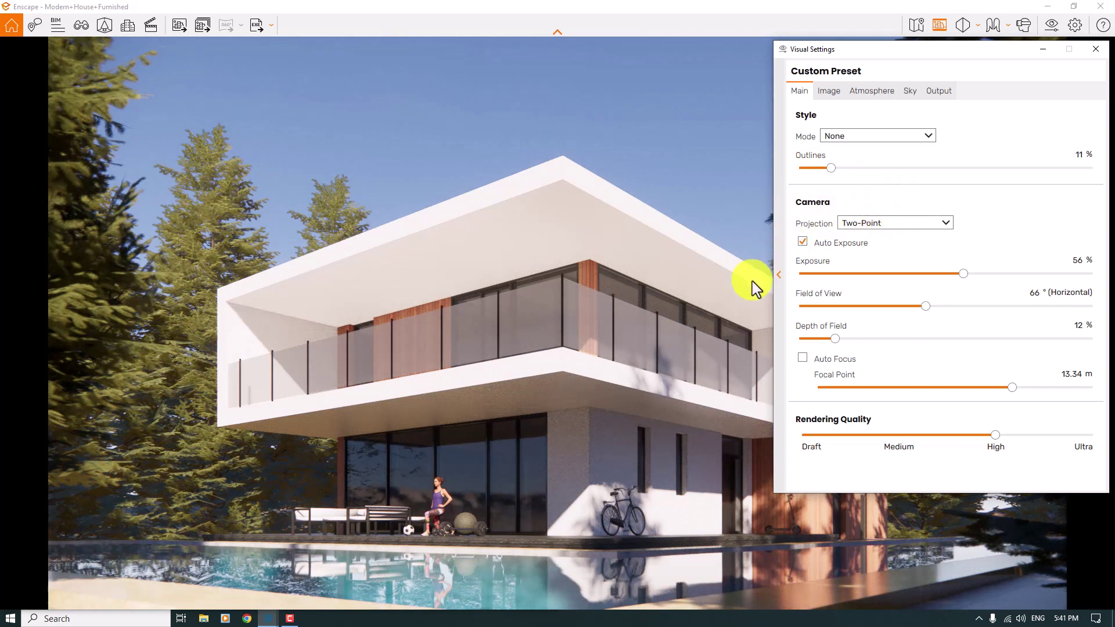
{"action": "left_click", "coordinate": [1082, 155]}
{"action": "type", "text": "1"}
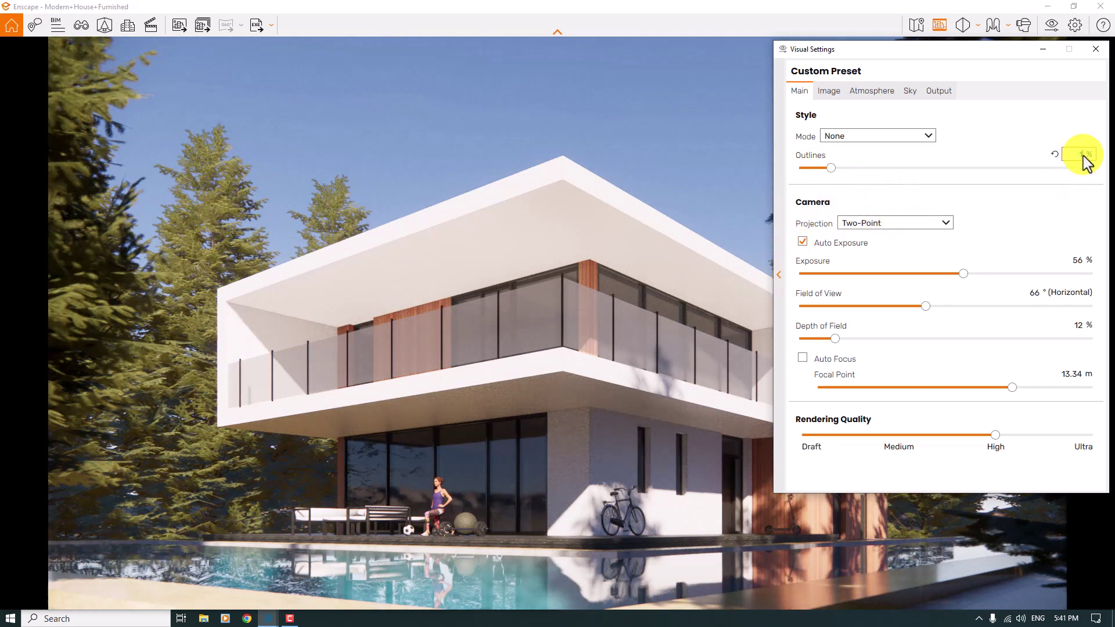
{"action": "key", "text": "Return"}
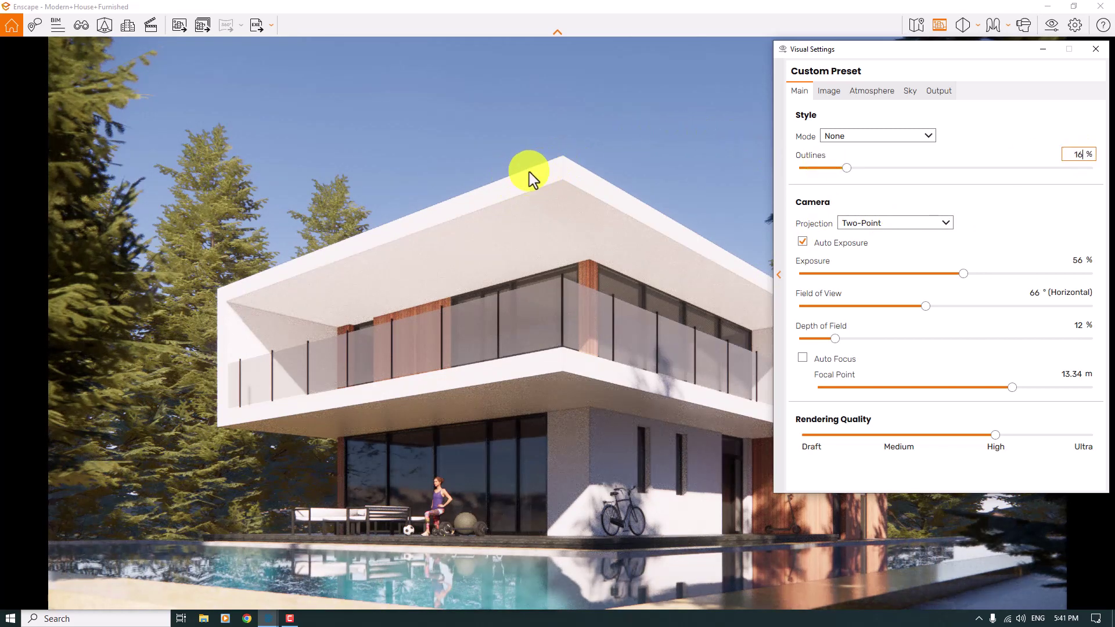
- Try a stronger colour saturation in the image corrections, and set it to 108 %
{"action": "left_click", "coordinate": [828, 92]}
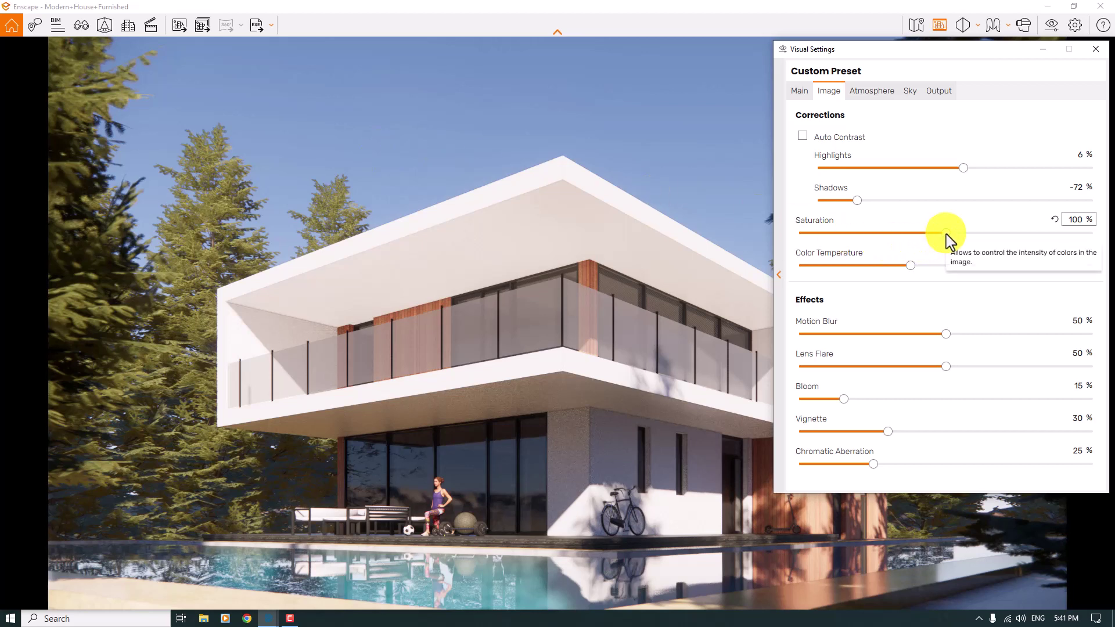
{"action": "left_click_drag", "start_coordinate": [946, 235], "coordinate": [980, 236]}
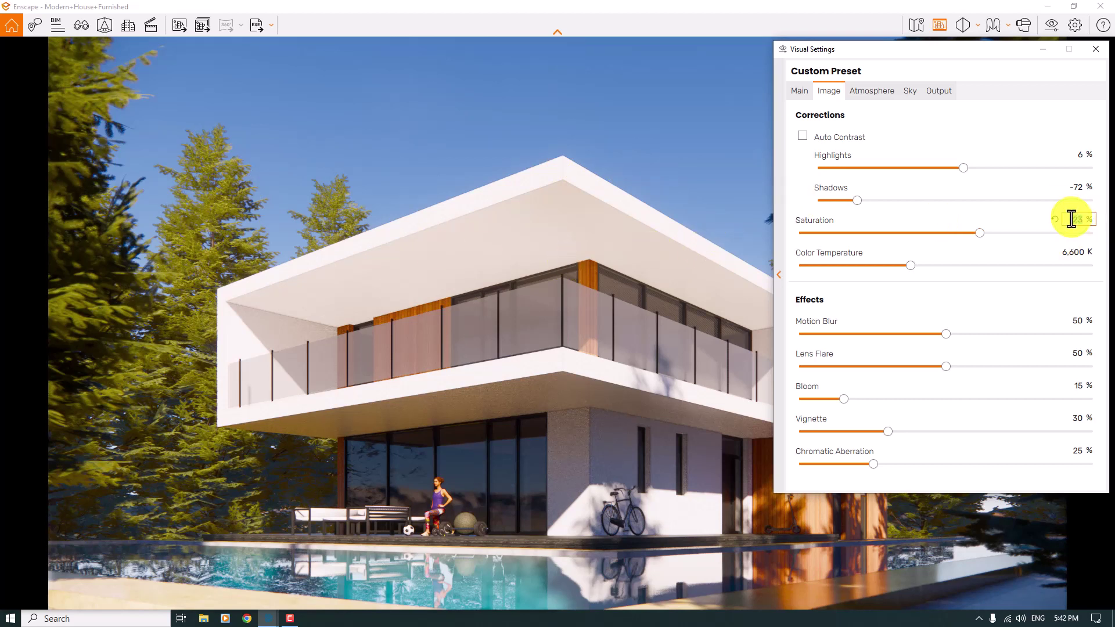
{"action": "type", "text": "108"}
{"action": "key", "text": "Return"}
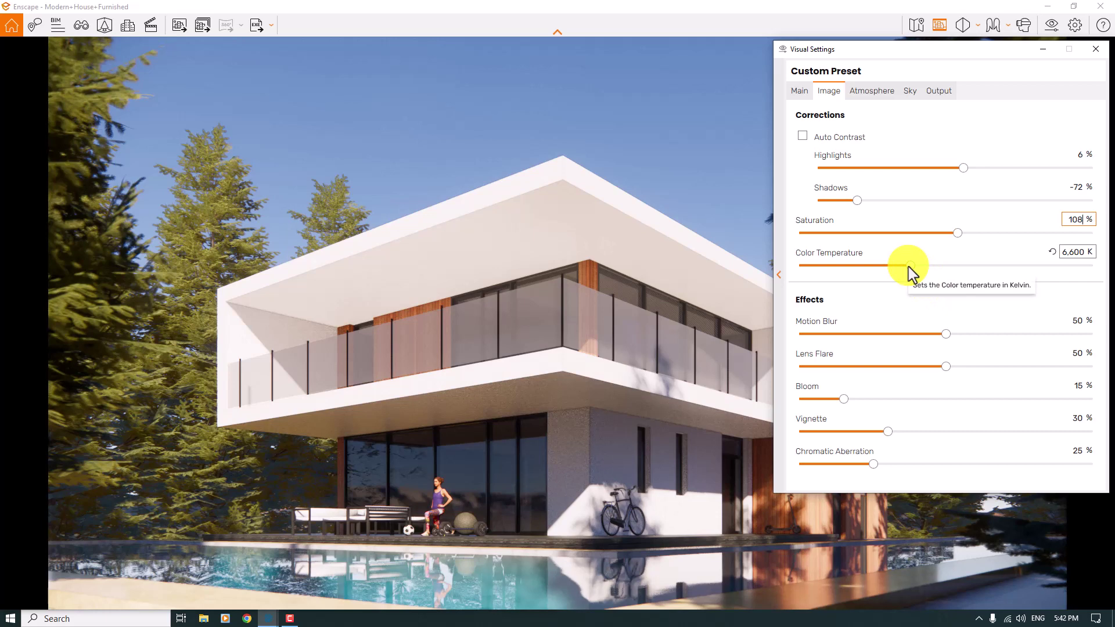
- Try a warm color temperature of 3,050 K and a cooler one, and set it to 7,000 K
{"action": "left_click_drag", "start_coordinate": [909, 267], "coordinate": [833, 268]}
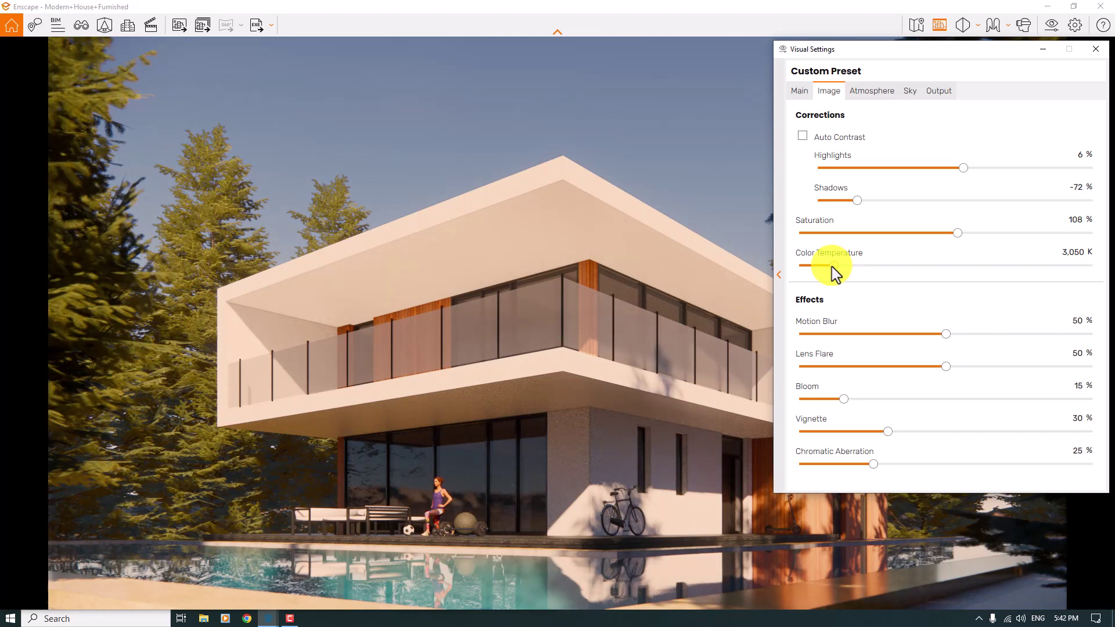
{"action": "left_click_drag", "start_coordinate": [833, 267], "coordinate": [933, 272]}
{"action": "double_click", "coordinate": [1063, 251]}
{"action": "type", "text": "7"}
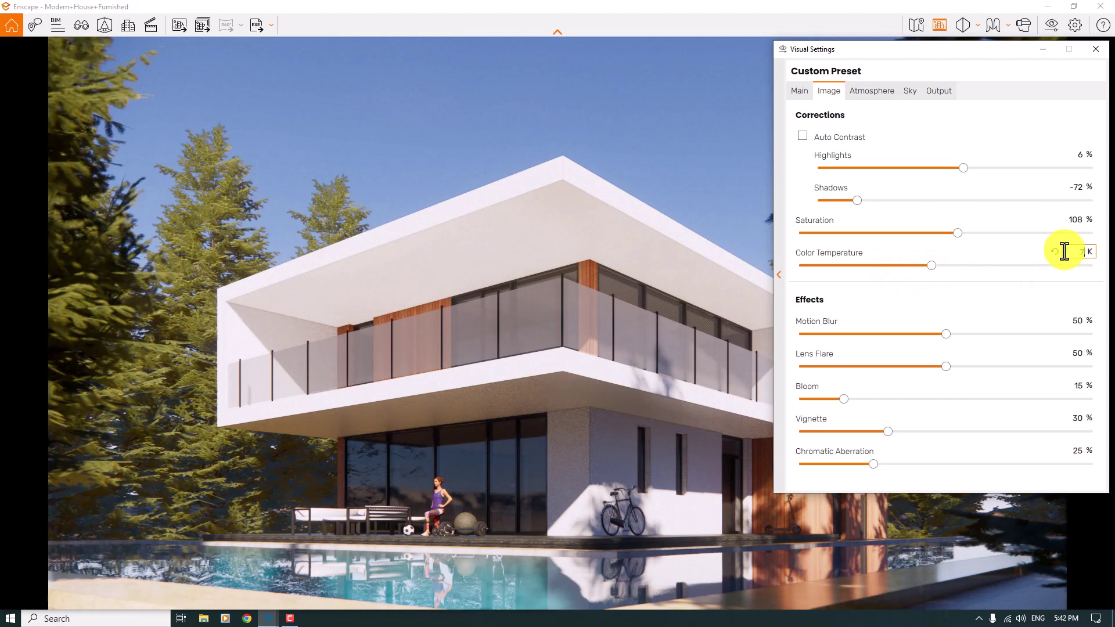
{"action": "type", "text": "000"}
{"action": "key", "text": "Return"}
- Set the image effects to motion blur 0 %, lens flare 10 %, bloom 0 %, vignette 6 % and chromatic aberration 0 %
{"action": "double_click", "coordinate": [1077, 321]}
{"action": "type", "text": "0"}
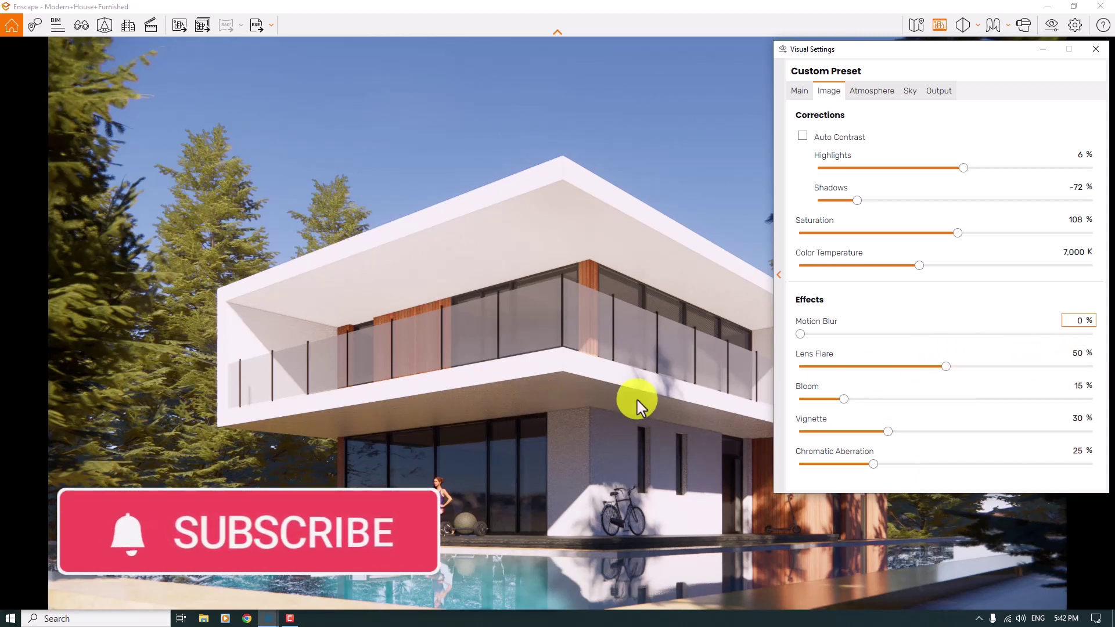
{"action": "left_click", "coordinate": [515, 381]}
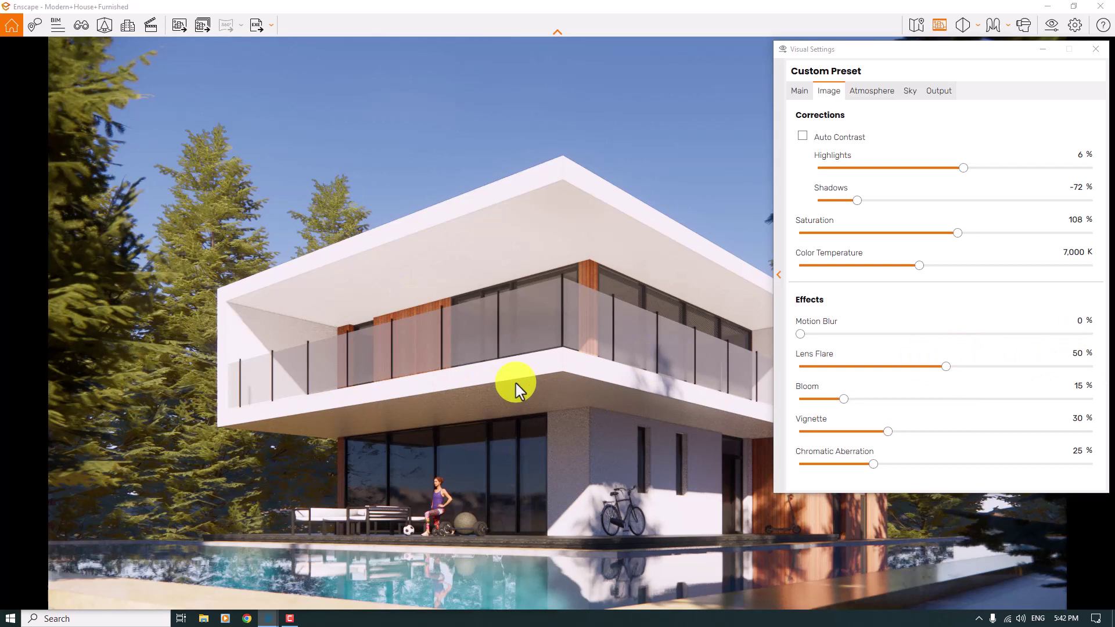
{"action": "left_click_drag", "start_coordinate": [515, 382], "coordinate": [518, 381]}
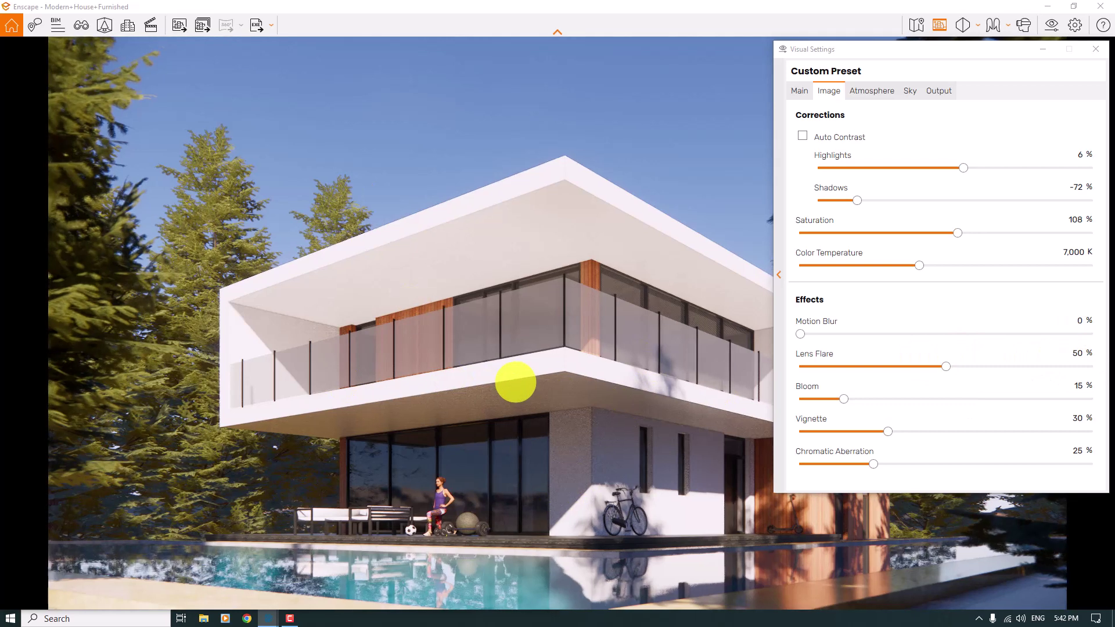
{"action": "left_click", "coordinate": [1081, 386]}
{"action": "type", "text": "0"}
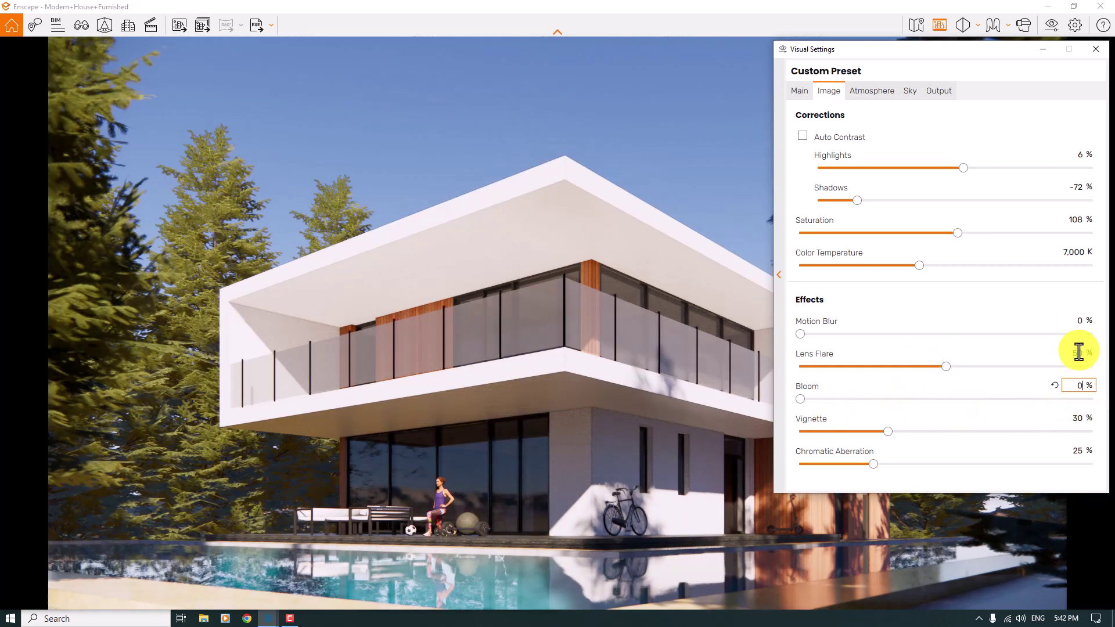
{"action": "type", "text": "10"}
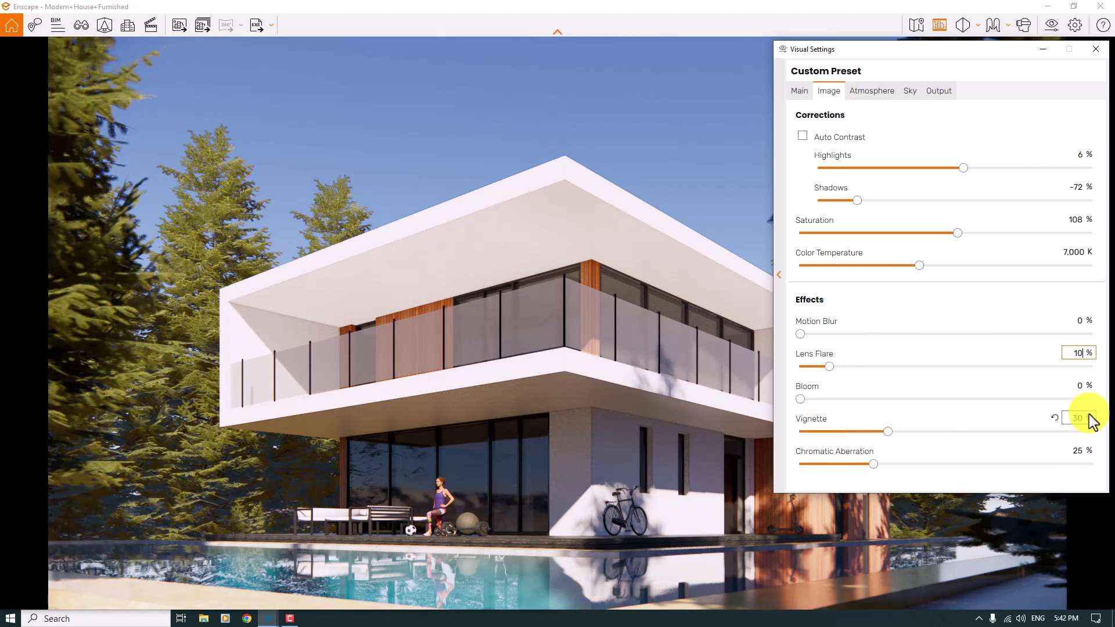
{"action": "type", "text": "6"}
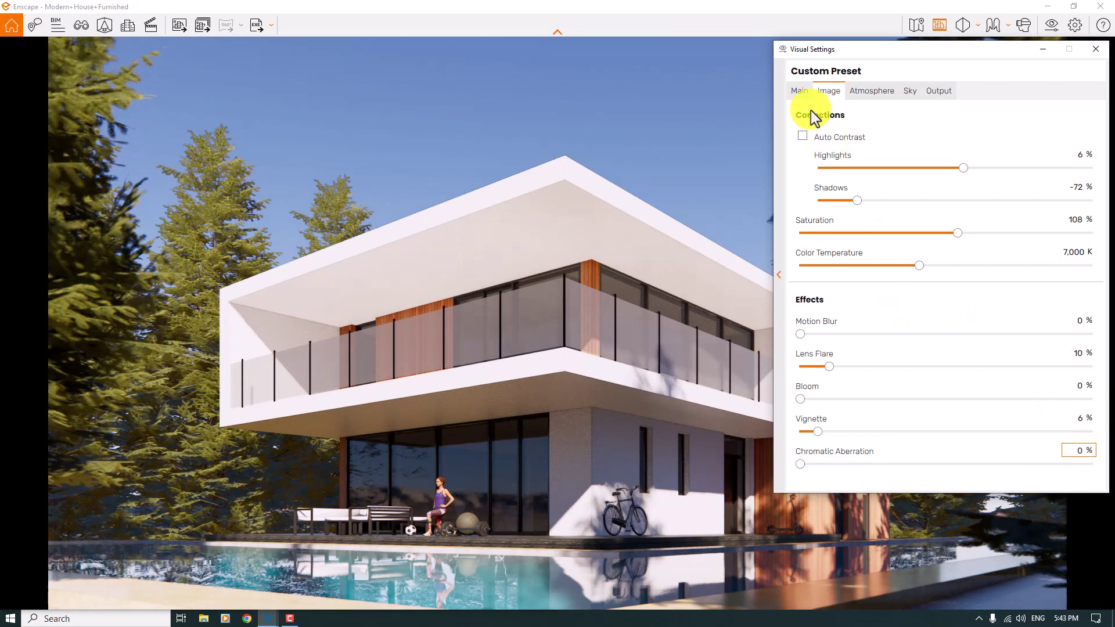
- Review the main visual settings, close them, and arrange the Enscape render window beside the SketchUp model
{"action": "left_click", "coordinate": [800, 91]}
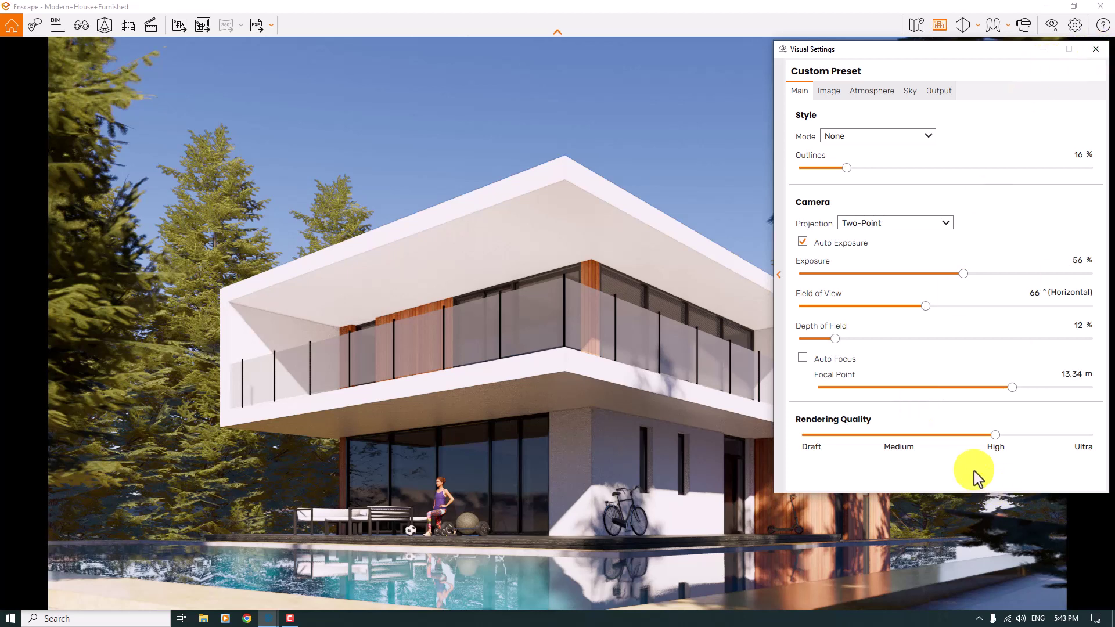
{"action": "left_click", "coordinate": [1094, 49]}
{"action": "mouse_move", "coordinate": [483, 2]}
{"action": "left_mouse_down"}
{"action": "mouse_move", "coordinate": [622, 19]}
{"action": "mouse_move", "coordinate": [1112, 209]}
{"action": "left_mouse_up"}
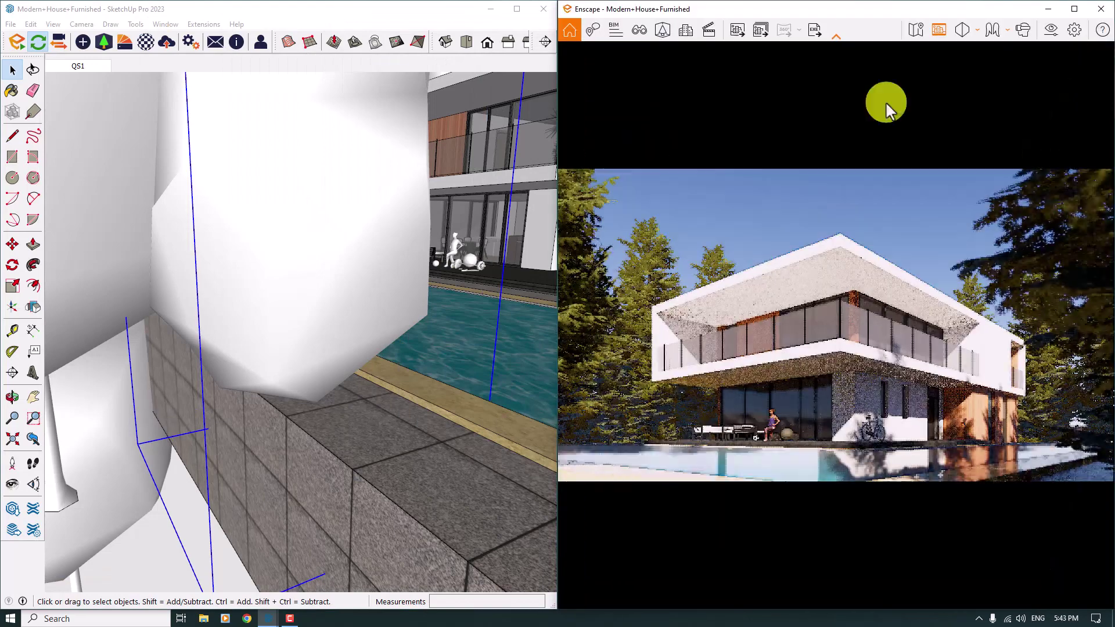
- Sample the pool's water surface to load Water Pool Light for editing in the Enscape Material Editor
{"action": "mouse_move", "coordinate": [443, 324]}
{"action": "middle_mouse_down"}
{"action": "mouse_move", "coordinate": [411, 341]}
{"action": "mouse_move", "coordinate": [522, 455]}
{"action": "mouse_move", "coordinate": [402, 399]}
{"action": "middle_mouse_up"}
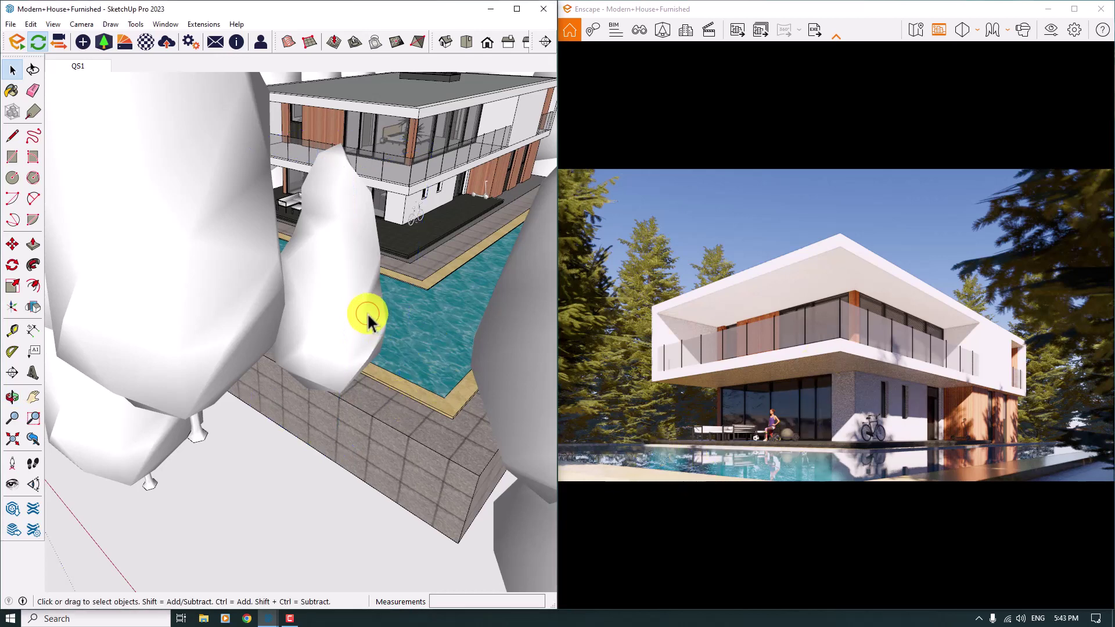
{"action": "scroll", "coordinate": [455, 325], "scroll_direction": "up", "scroll_amount": 5}
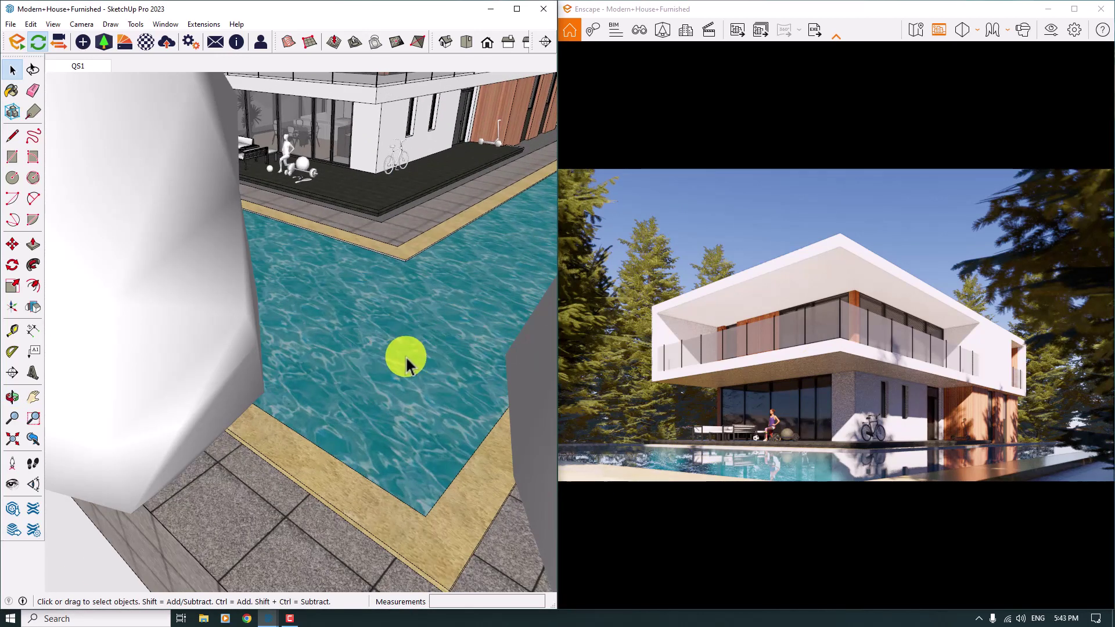
{"action": "scroll", "coordinate": [409, 363], "scroll_direction": "up", "scroll_amount": 4}
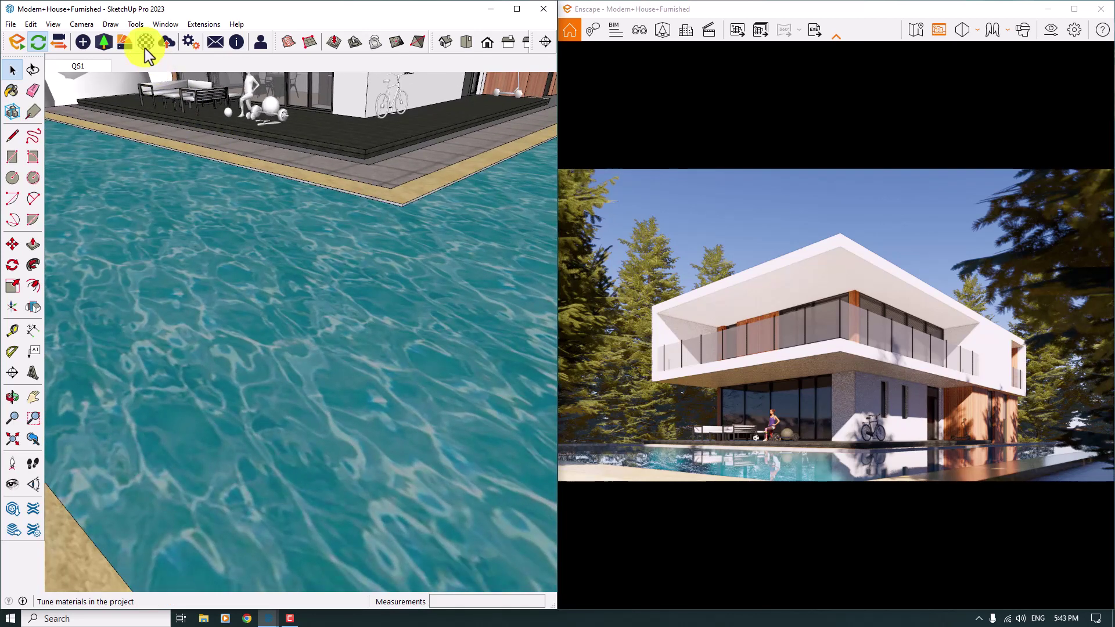
{"action": "left_click", "coordinate": [13, 96]}
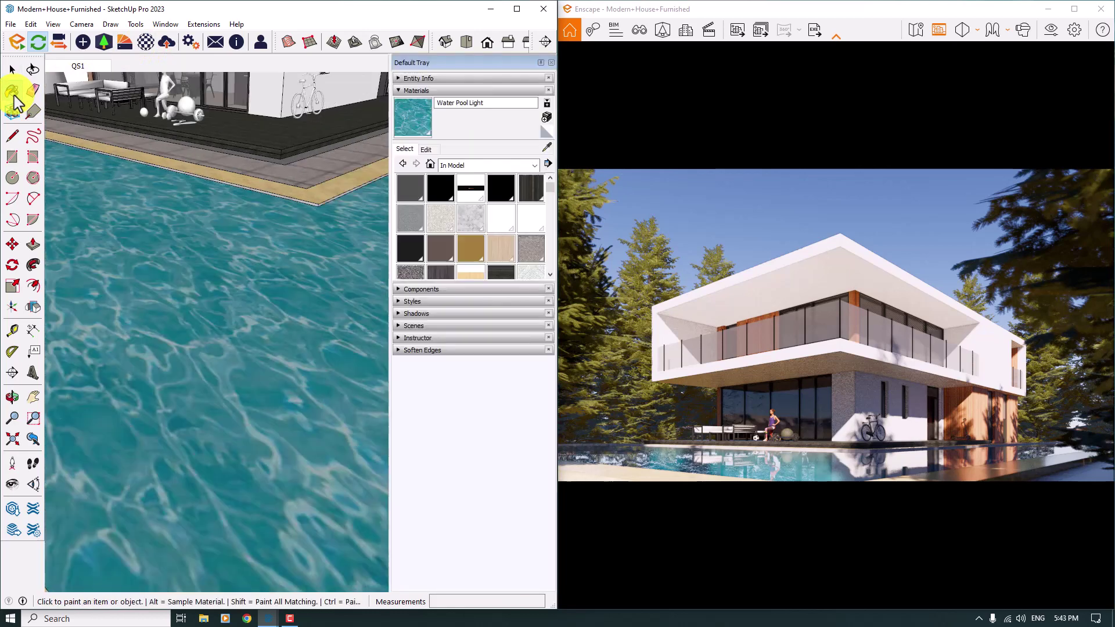
{"action": "left_click", "coordinate": [142, 47]}
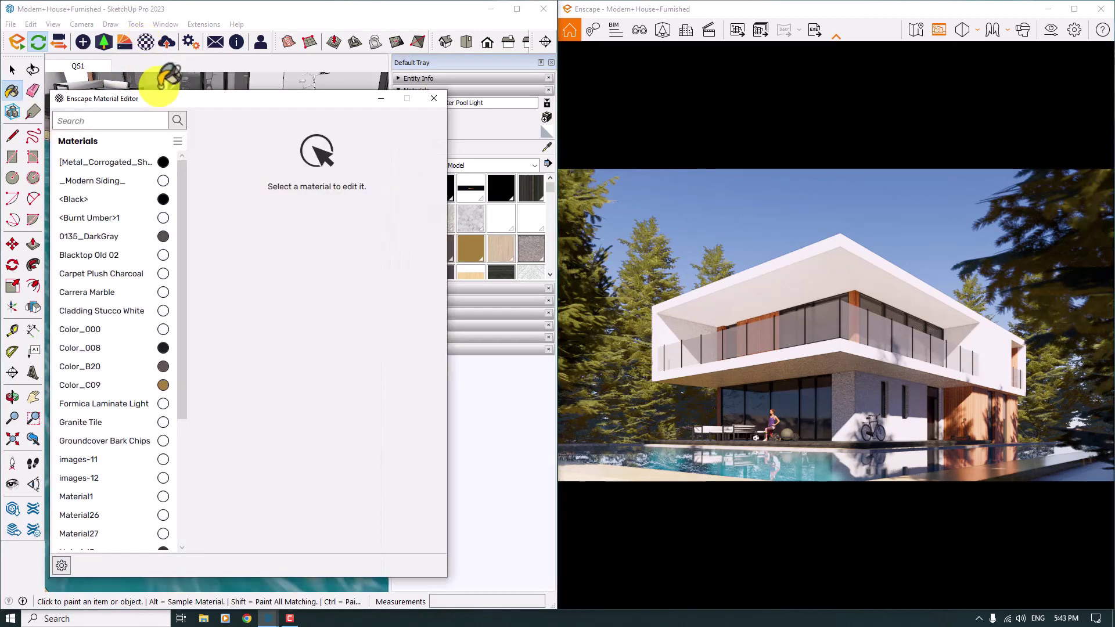
{"action": "left_click_drag", "start_coordinate": [172, 124], "coordinate": [246, 217]}
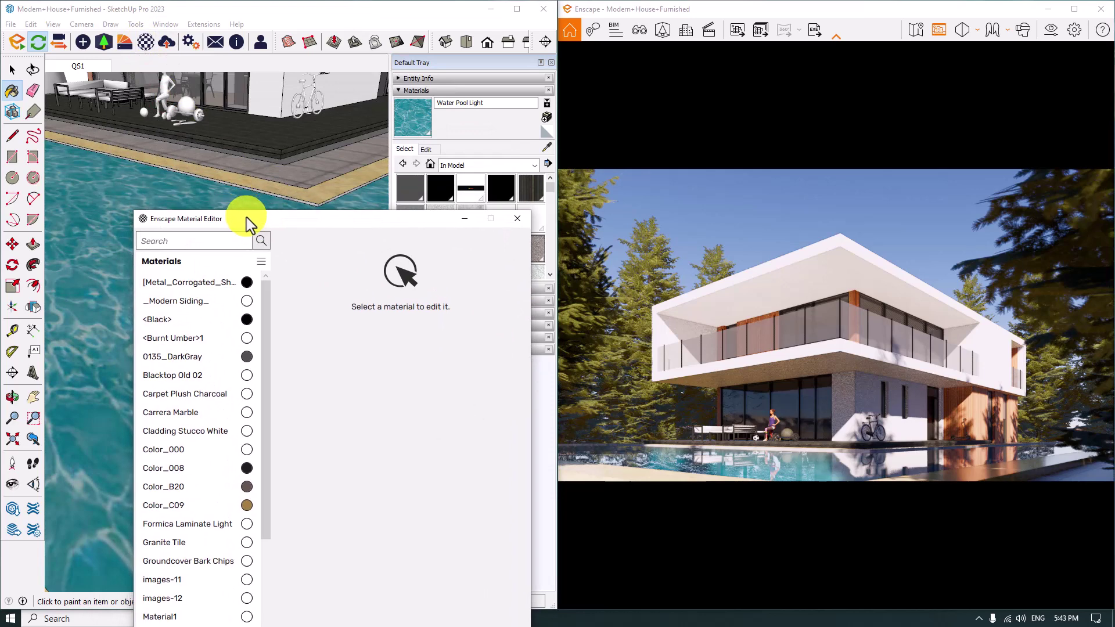
{"action": "left_click", "coordinate": [545, 152]}
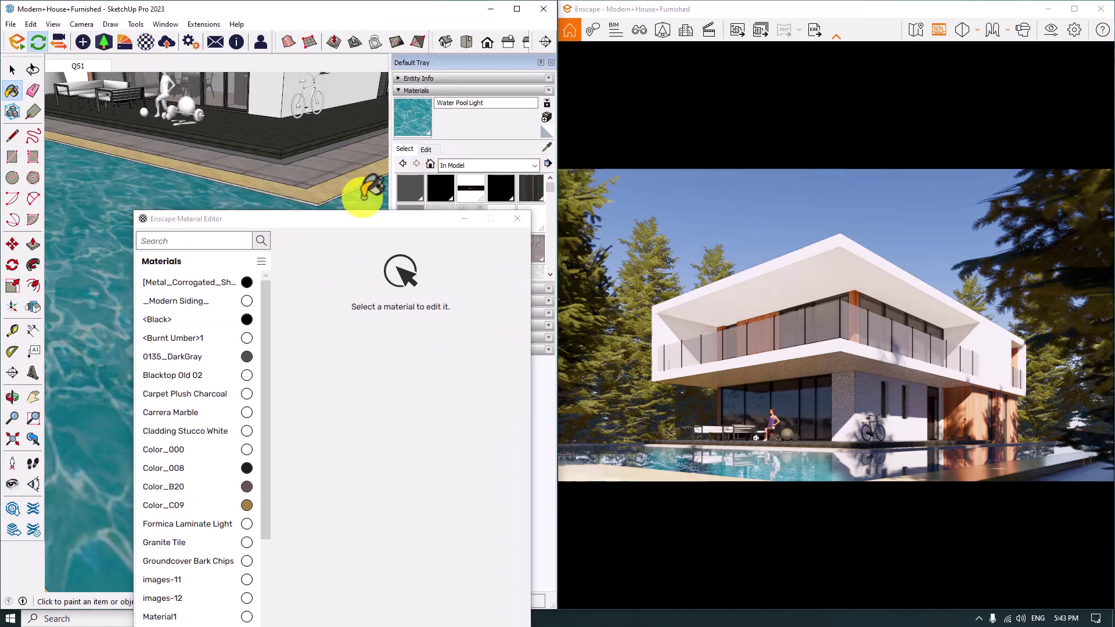
{"action": "left_click", "coordinate": [547, 147]}
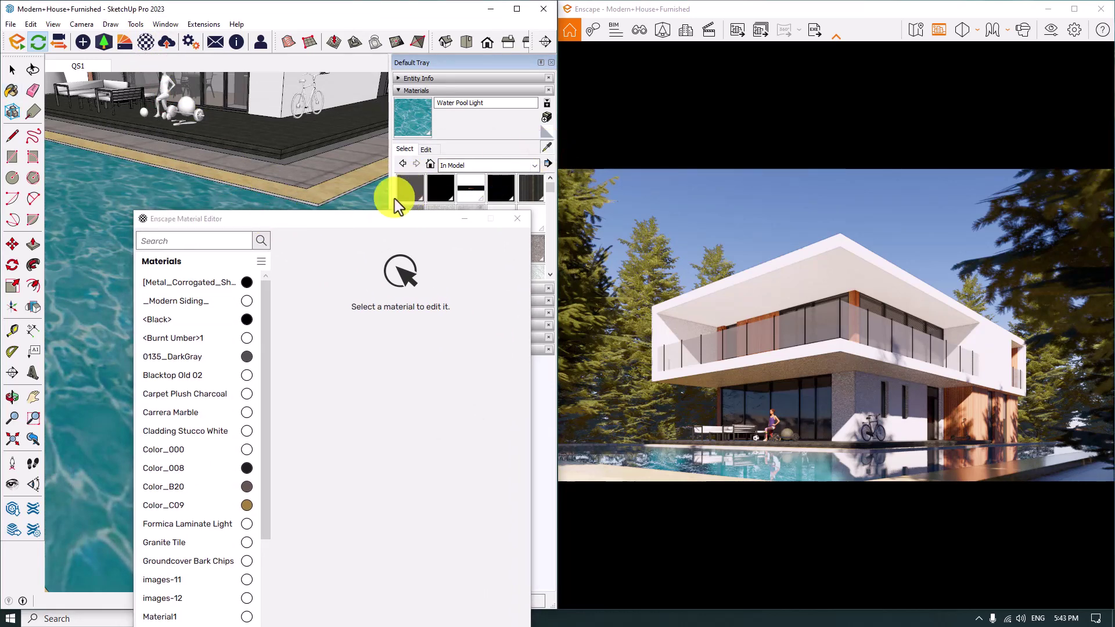
{"action": "left_click", "coordinate": [365, 200]}
{"action": "left_click_drag", "start_coordinate": [344, 224], "coordinate": [255, 112]}
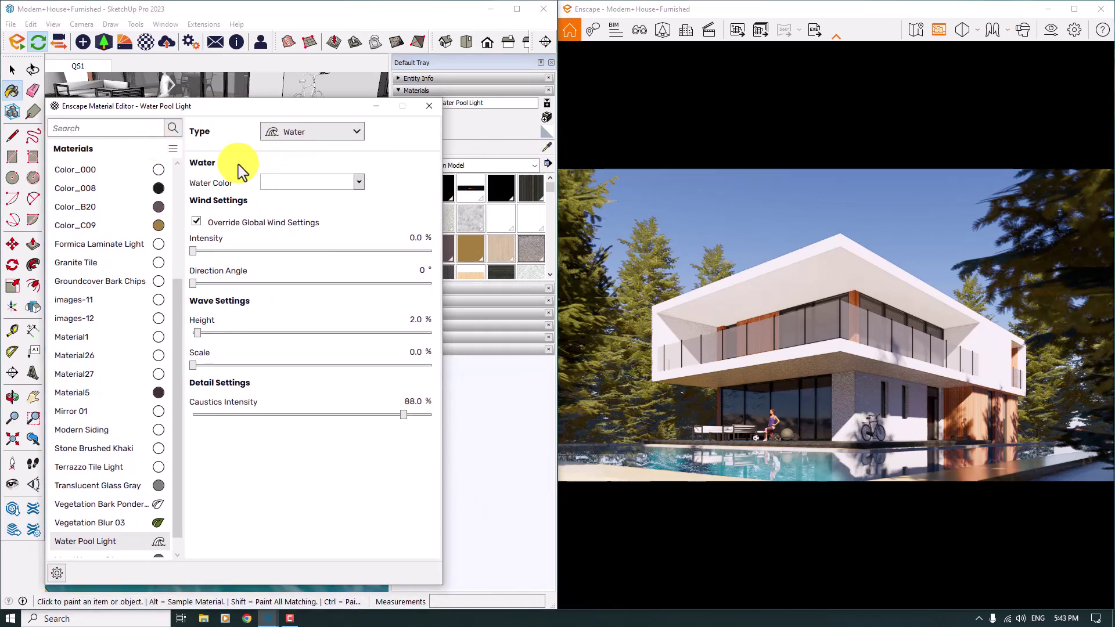
- Try a green water color for the pool and toggle the override of the global wind settings off and on
{"action": "left_click", "coordinate": [279, 183]}
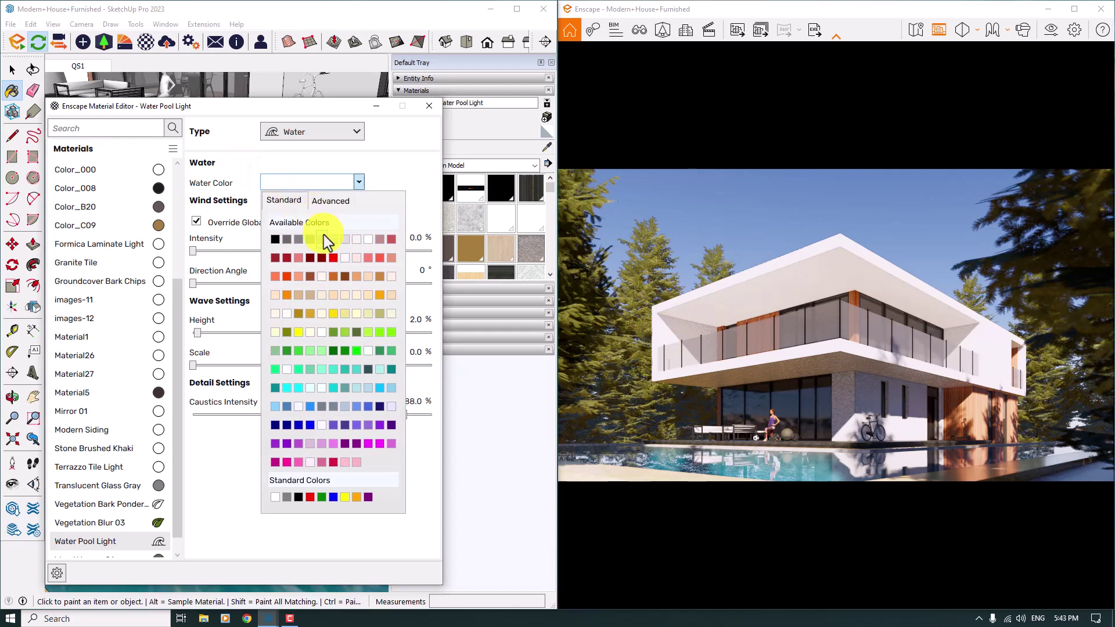
{"action": "left_click", "coordinate": [381, 351]}
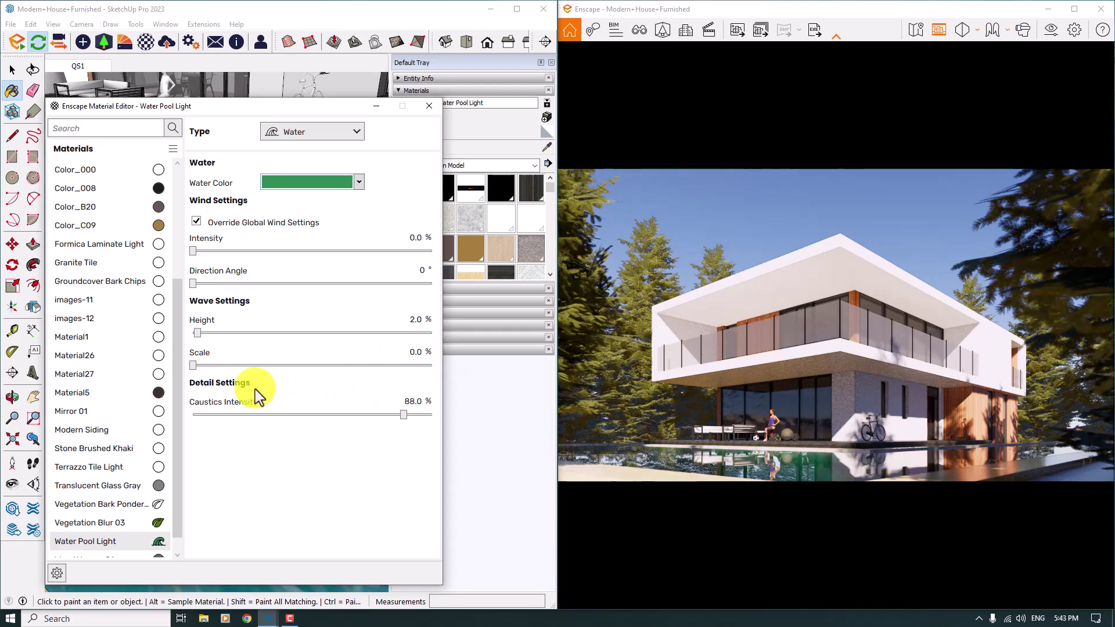
{"action": "left_click", "coordinate": [198, 221]}
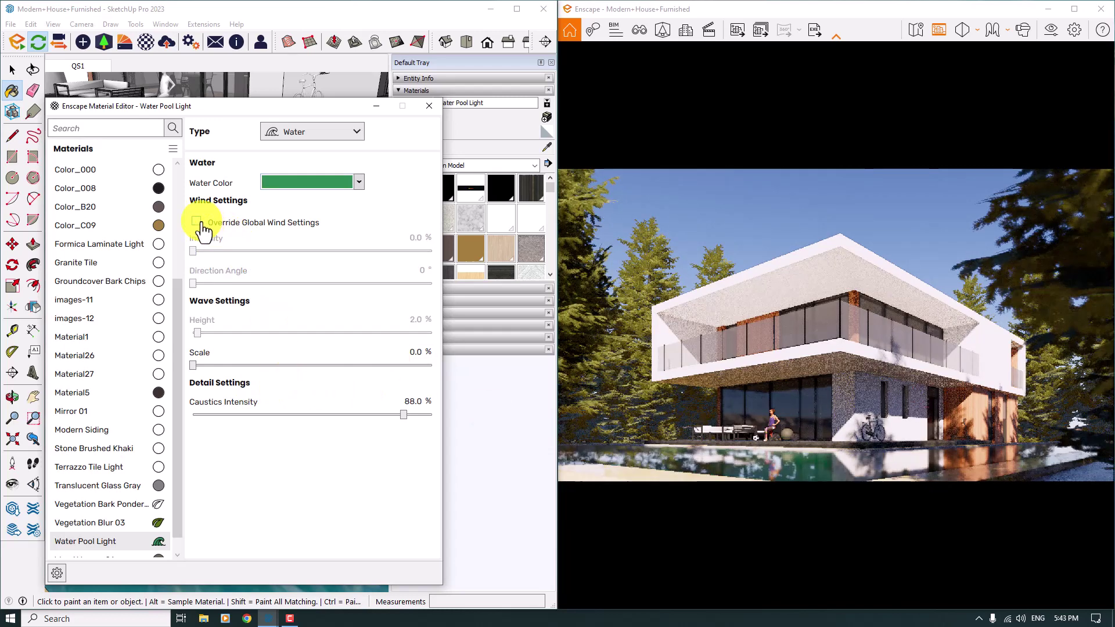
{"action": "left_click", "coordinate": [210, 221]}
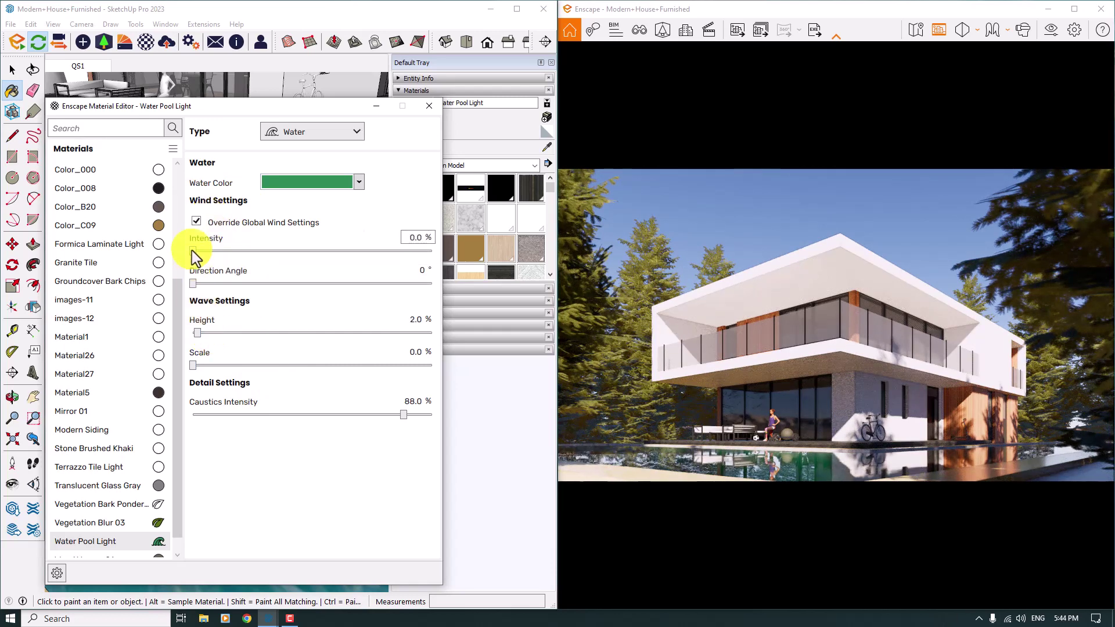
- Try a wind intensity of 10 %, a wave height of 14.6 % and a wave scale of 6.6 % on the pool water
{"action": "left_click_drag", "start_coordinate": [193, 251], "coordinate": [218, 250]}
{"action": "left_click_drag", "start_coordinate": [787, 327], "coordinate": [787, 327]}
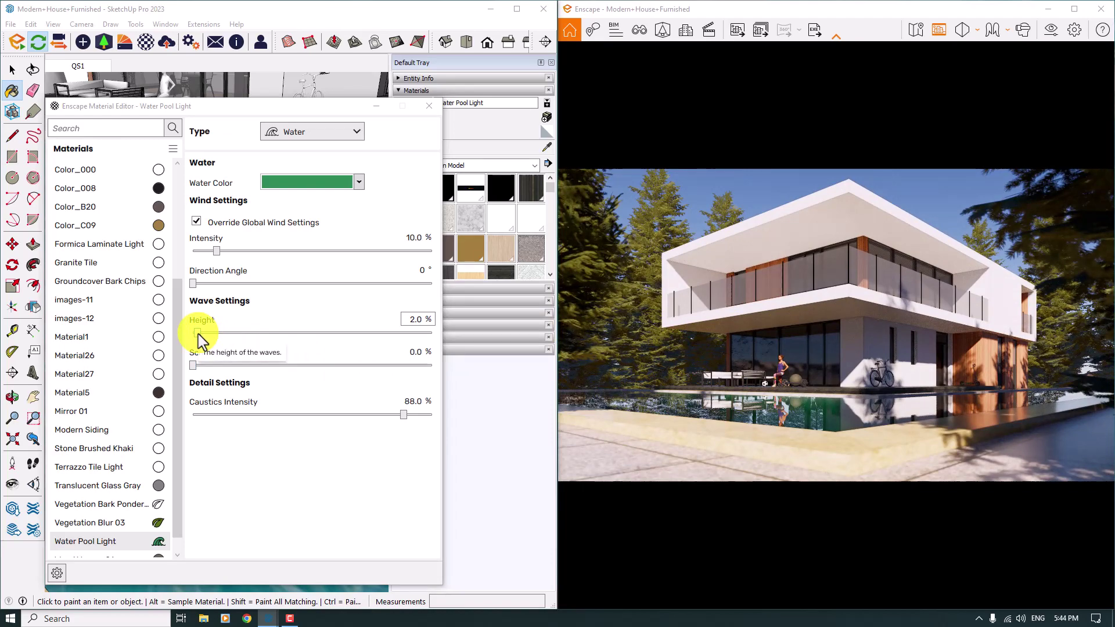
{"action": "left_click_drag", "start_coordinate": [198, 333], "coordinate": [228, 336]}
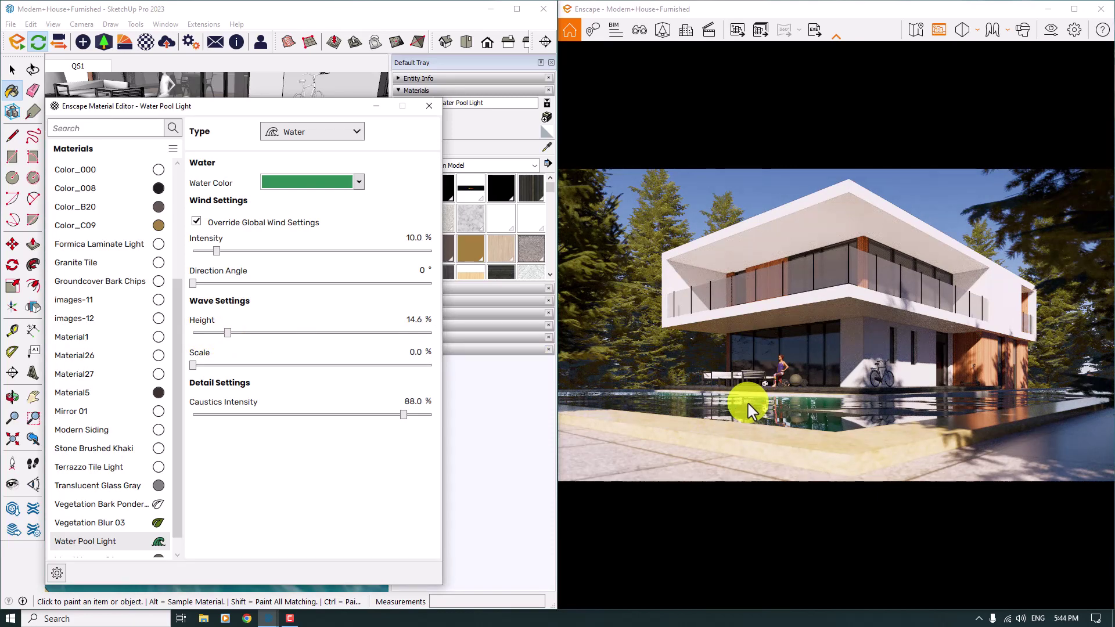
{"action": "left_click", "coordinate": [208, 365]}
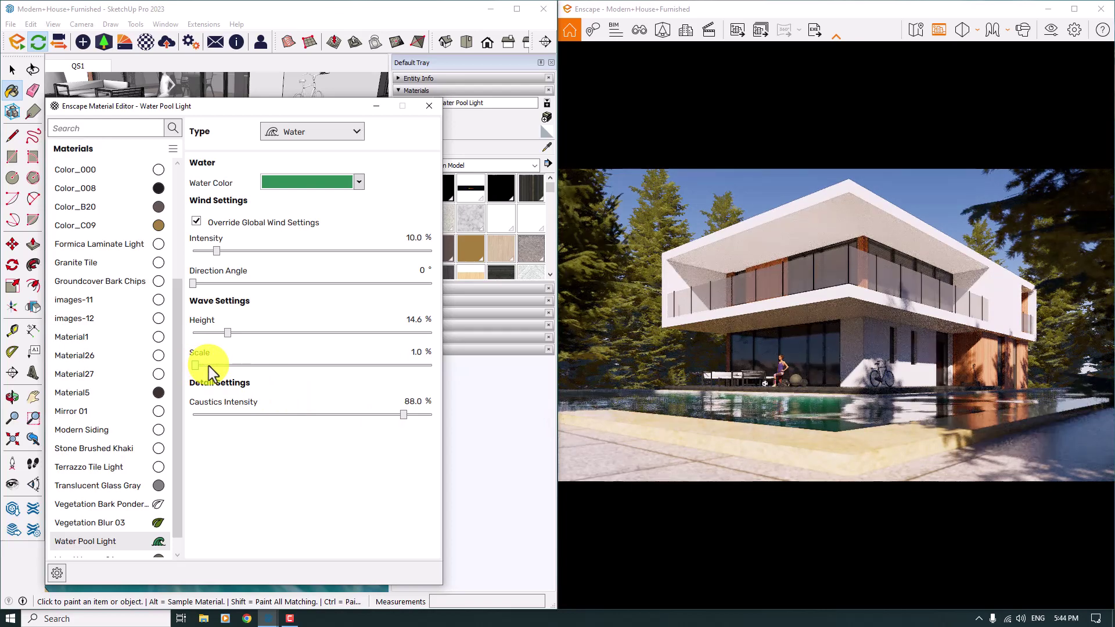
{"action": "left_click", "coordinate": [209, 366]}
{"action": "right_click_drag", "start_coordinate": [740, 415], "coordinate": [755, 364]}
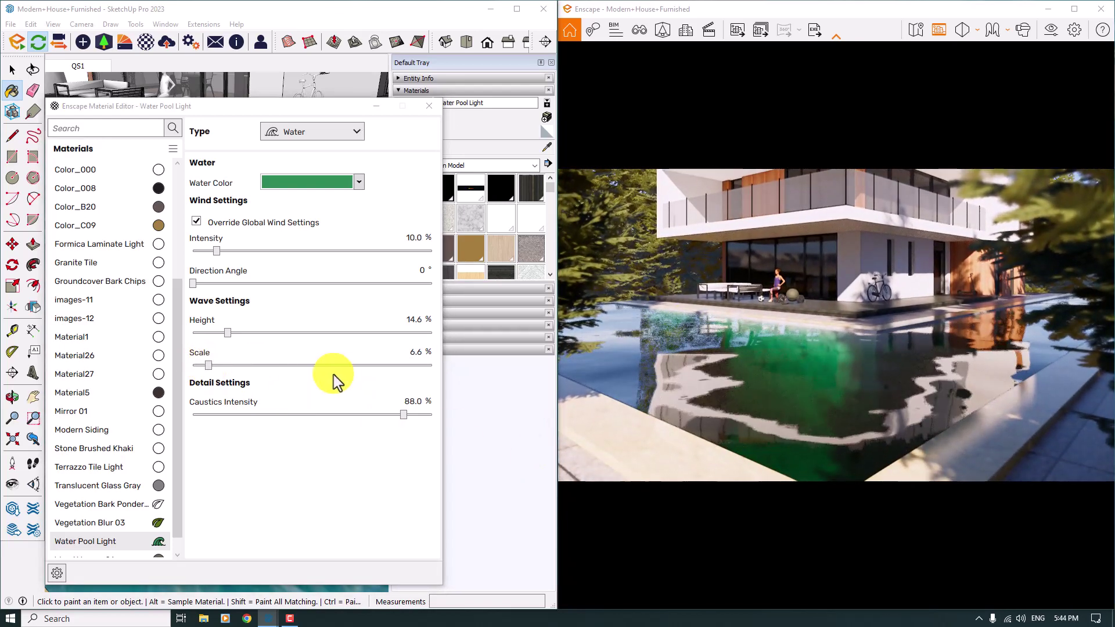
- Try wave scales of 6.8 % and 61.4 % on the pool water, and set the scale to 54 %
{"action": "left_click", "coordinate": [209, 366]}
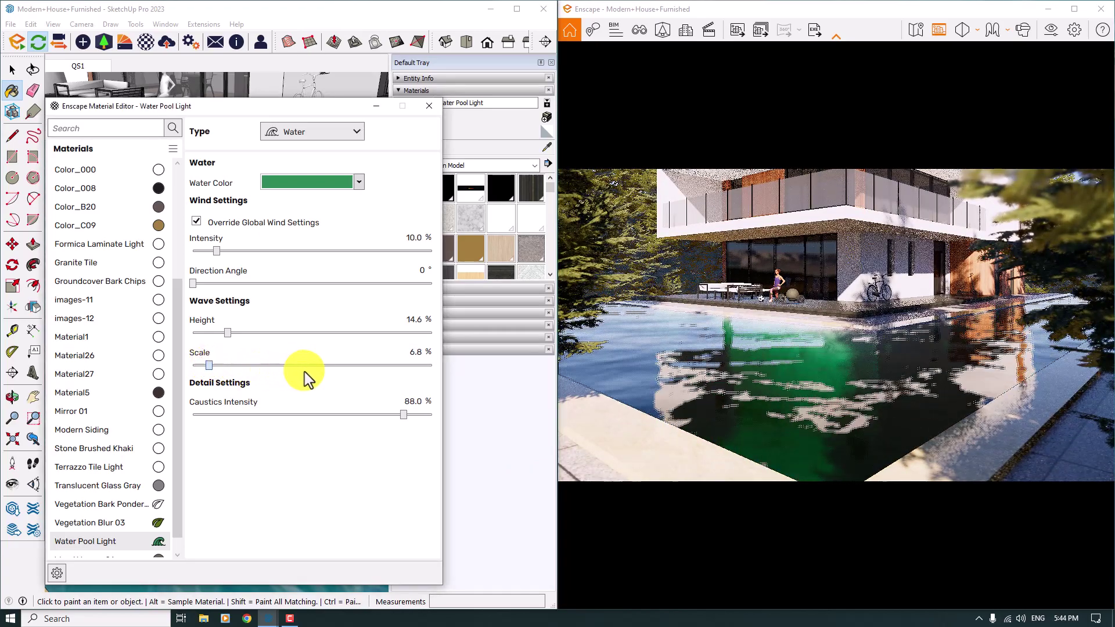
{"action": "left_click", "coordinate": [341, 370]}
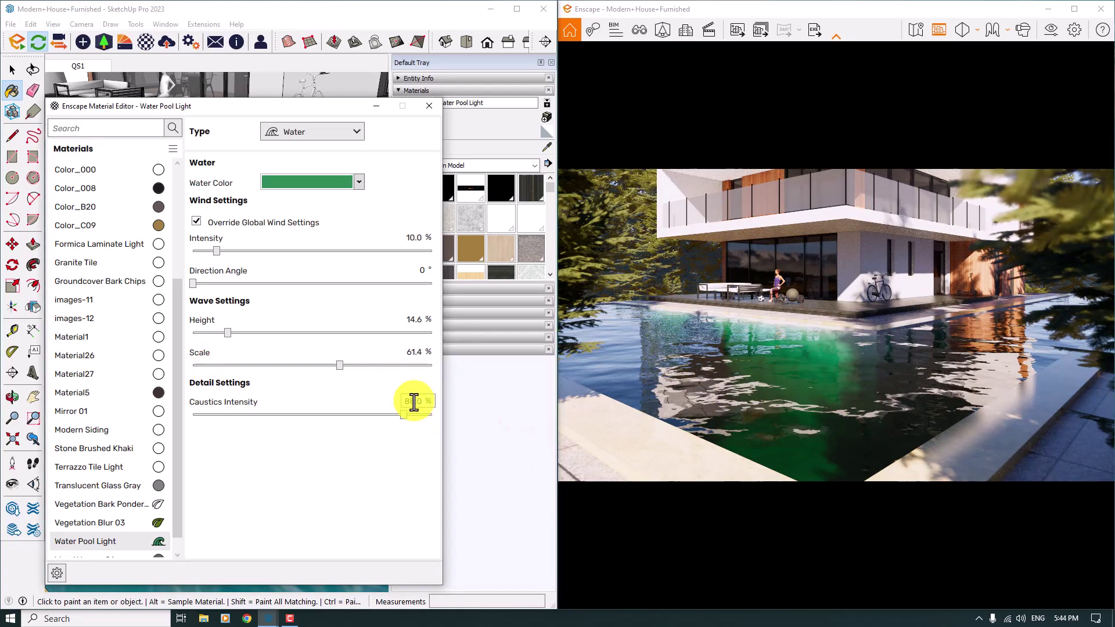
{"action": "left_click", "coordinate": [414, 357]}
{"action": "type", "text": "54"}
{"action": "key", "text": "Return"}
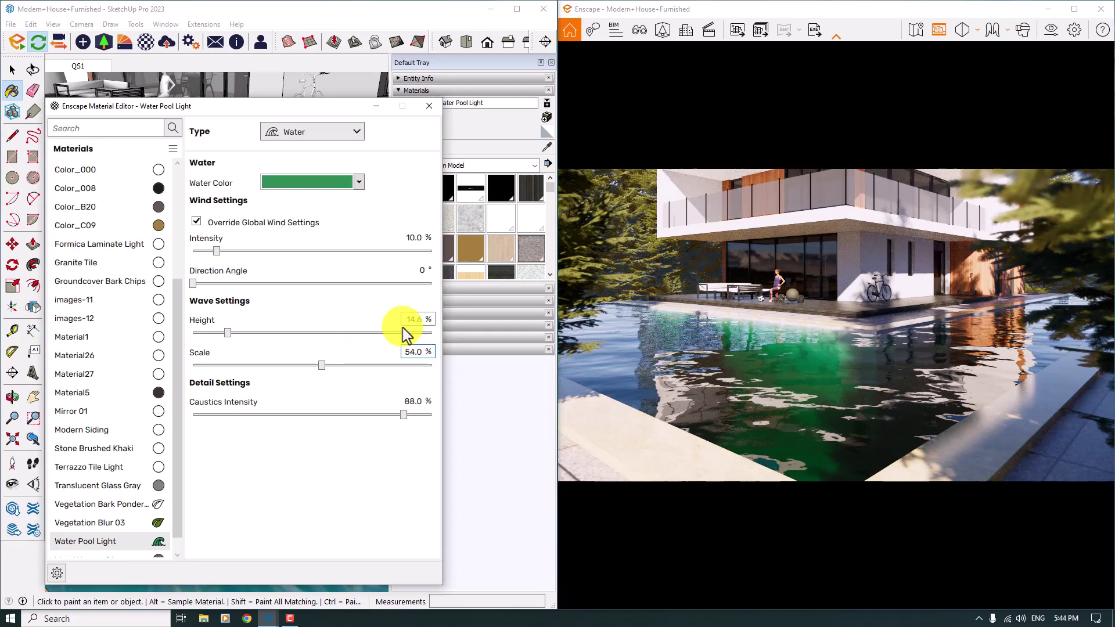
- Try a wave height of 40.3 % on the pool water, and set the height to 4 %
{"action": "mouse_move", "coordinate": [226, 332]}
{"action": "left_mouse_down"}
{"action": "mouse_move", "coordinate": [291, 332]}
{"action": "mouse_move", "coordinate": [231, 336]}
{"action": "left_mouse_up"}
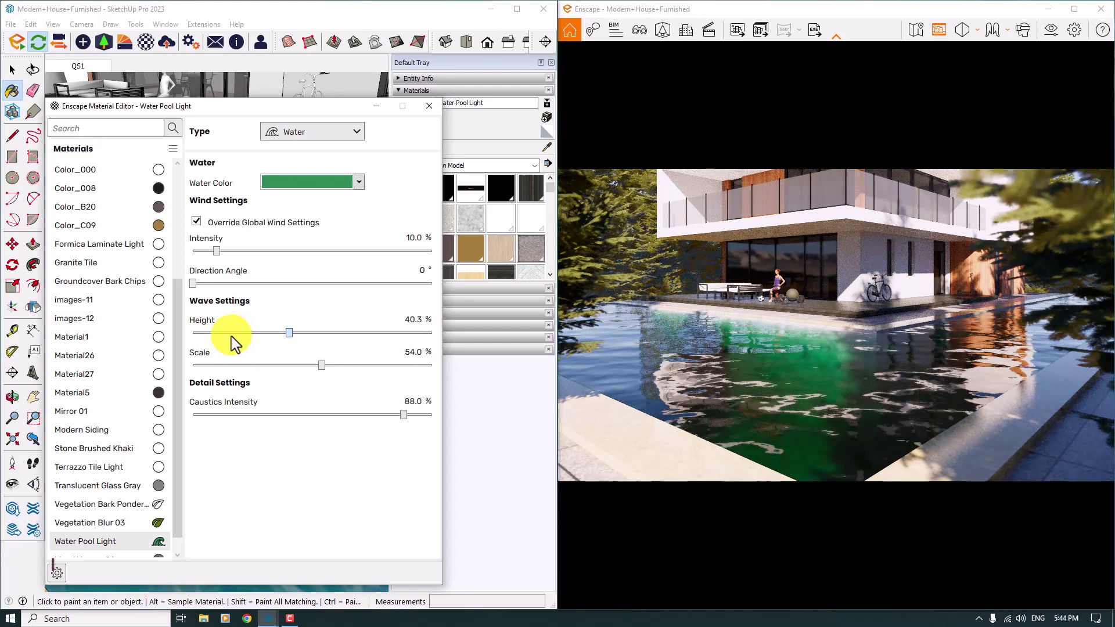
{"action": "left_click", "coordinate": [232, 333]}
{"action": "left_click", "coordinate": [418, 319]}
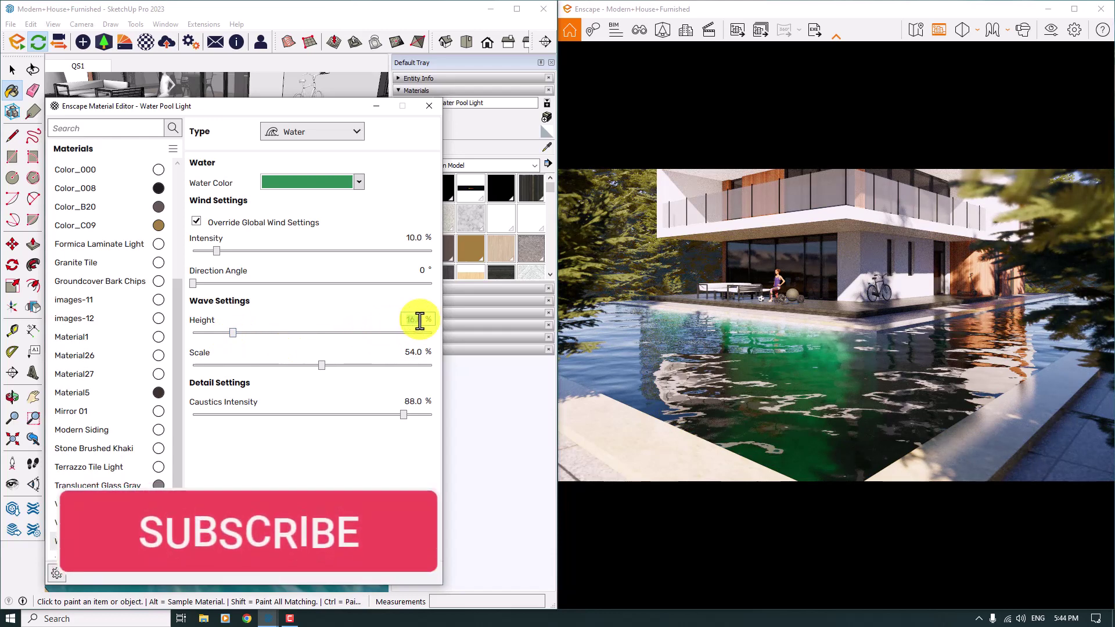
{"action": "type", "text": "4"}
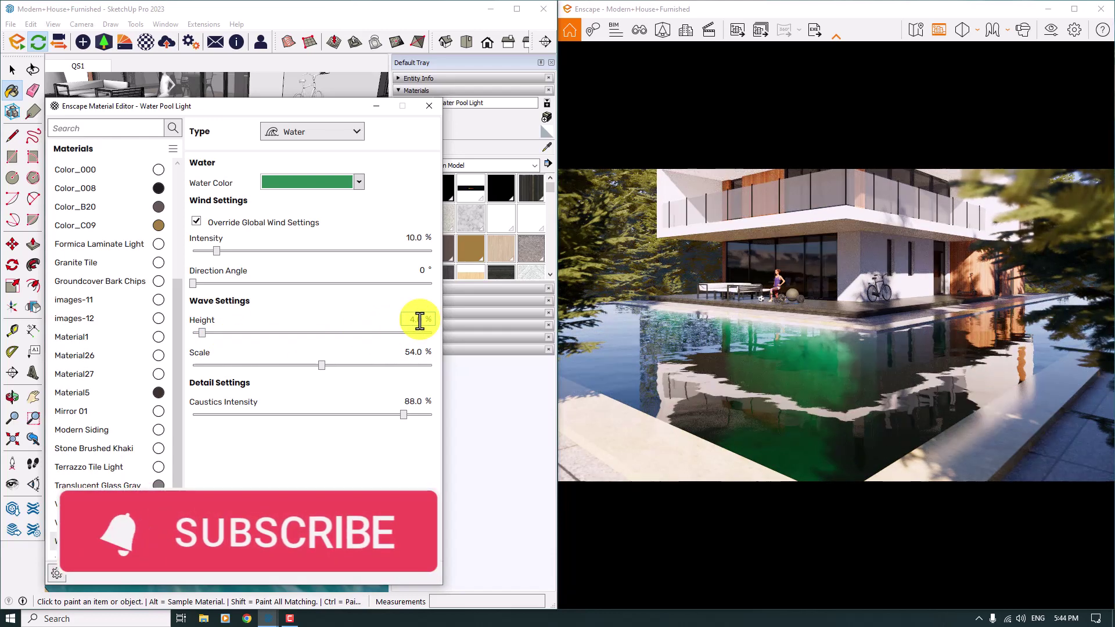
{"action": "key", "text": "Return"}
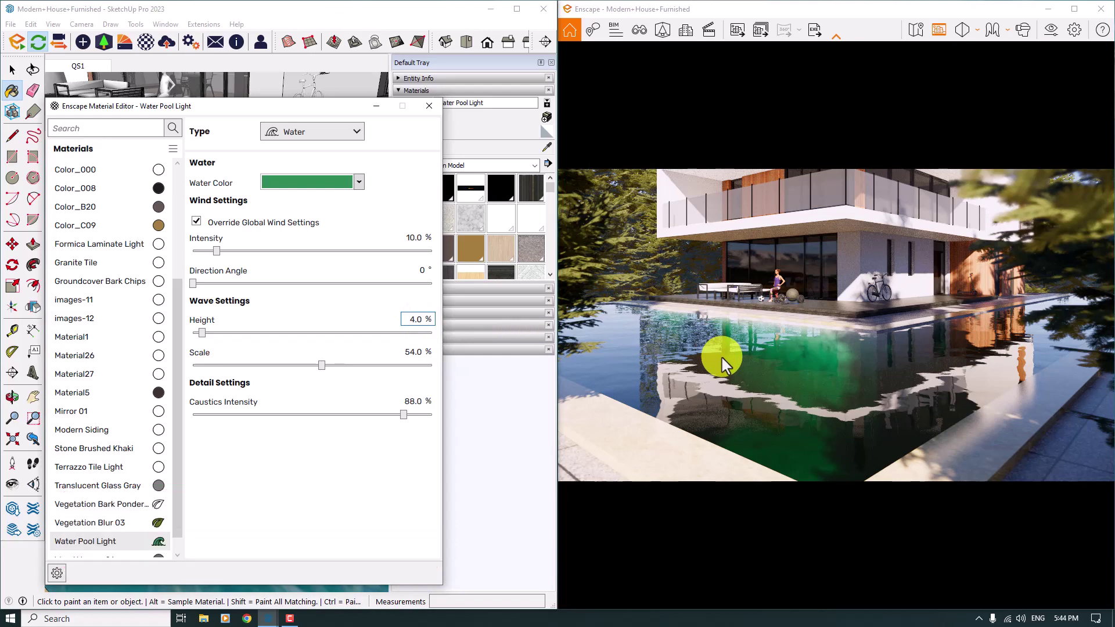
- Reposition the render camera to a low view of the whole house across the pool
{"action": "right_click_drag", "start_coordinate": [805, 297], "coordinate": [805, 297]}
{"action": "left_click_drag", "start_coordinate": [810, 299], "coordinate": [810, 299]}
{"action": "right_click_drag", "start_coordinate": [809, 299], "coordinate": [809, 302]}
{"action": "left_click_drag", "start_coordinate": [808, 301], "coordinate": [789, 270]}
{"action": "right_click", "coordinate": [801, 317]}
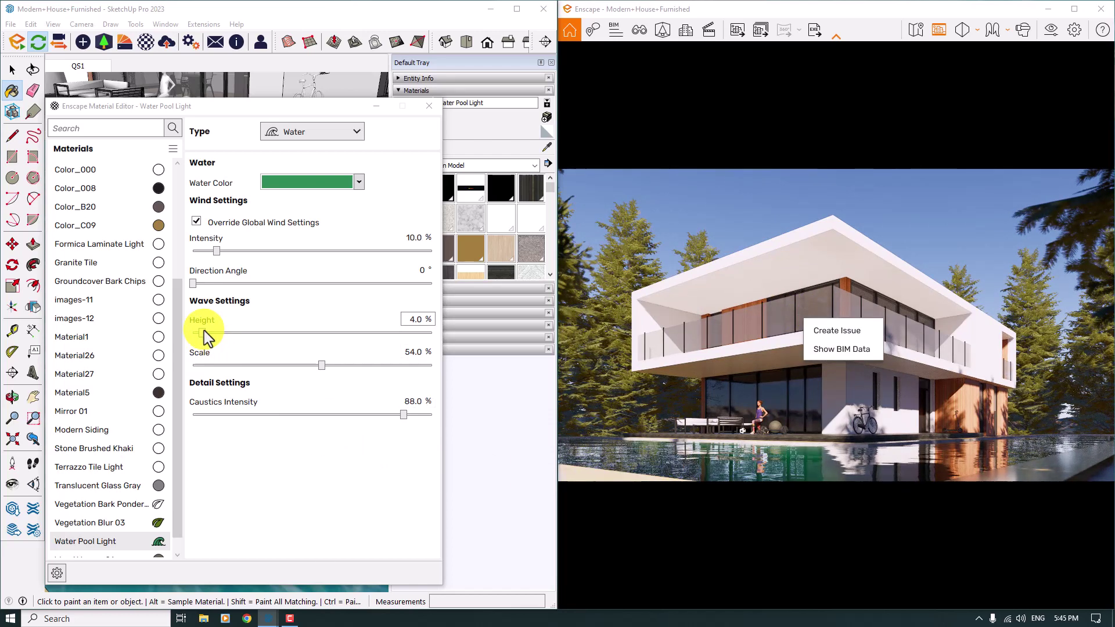
{"action": "left_click", "coordinate": [704, 453]}
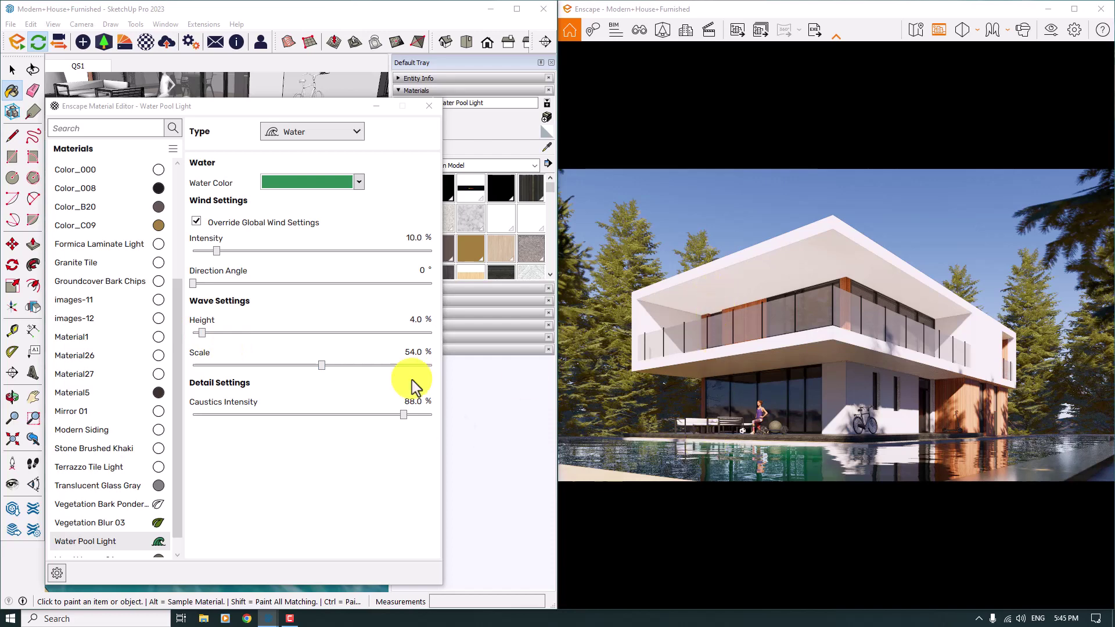
- Set the water's wave height, wave scale and wind intensity to 0 %, and change the water color to white
{"action": "left_click_drag", "start_coordinate": [202, 333], "coordinate": [178, 335]}
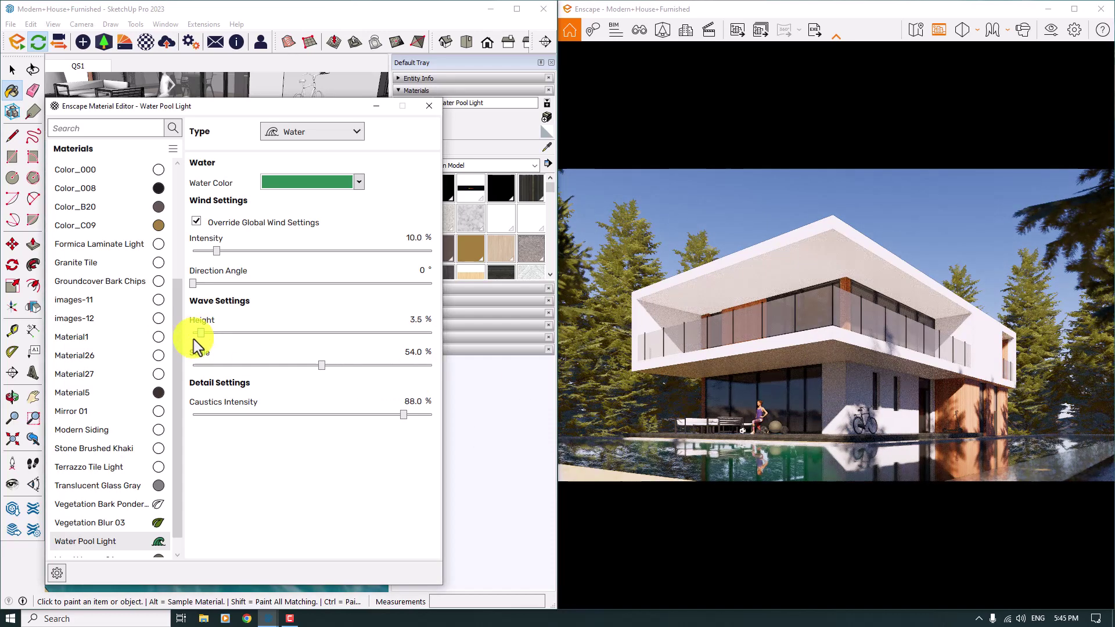
{"action": "left_click_drag", "start_coordinate": [322, 363], "coordinate": [189, 366]}
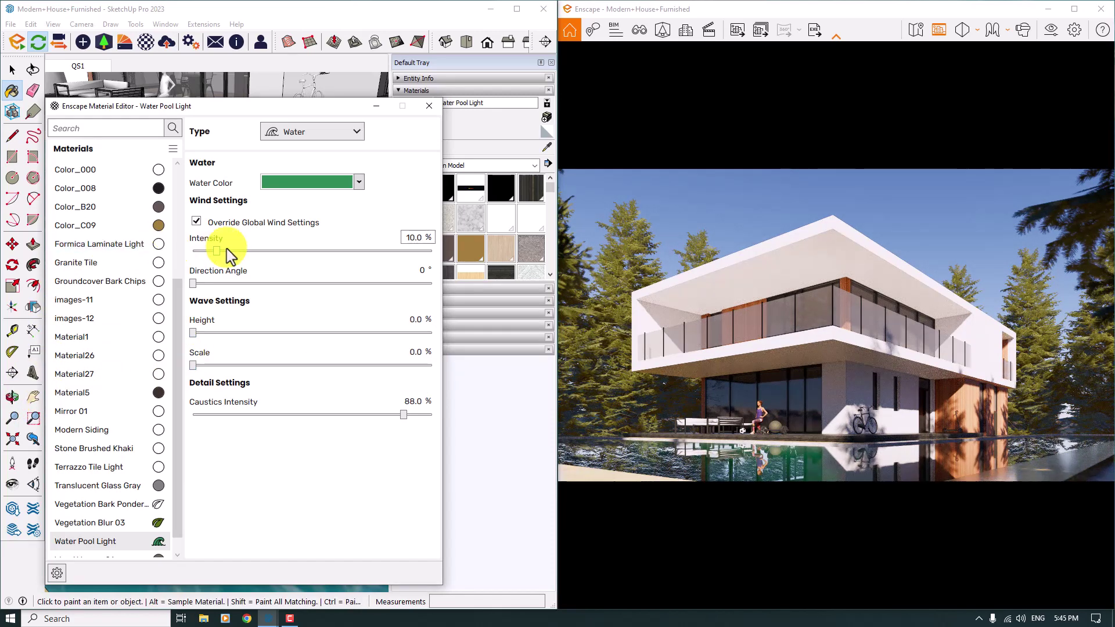
{"action": "mouse_move", "coordinate": [216, 249]}
{"action": "left_mouse_down"}
{"action": "mouse_move", "coordinate": [137, 249]}
{"action": "mouse_move", "coordinate": [216, 250]}
{"action": "left_mouse_up"}
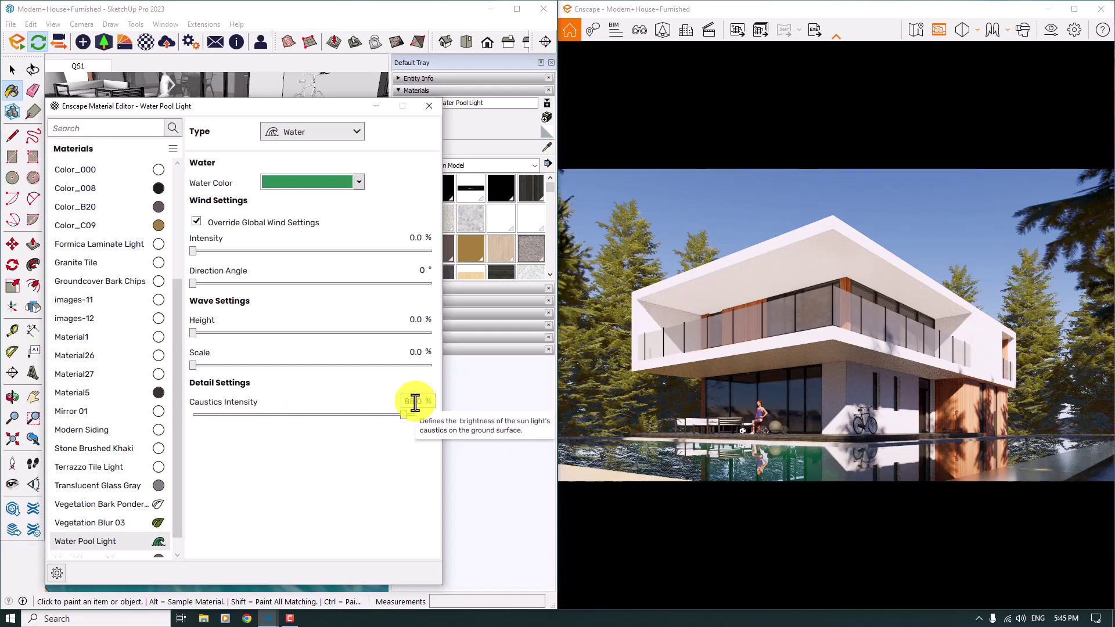
{"action": "left_click", "coordinate": [358, 185]}
{"action": "left_click", "coordinate": [367, 239]}
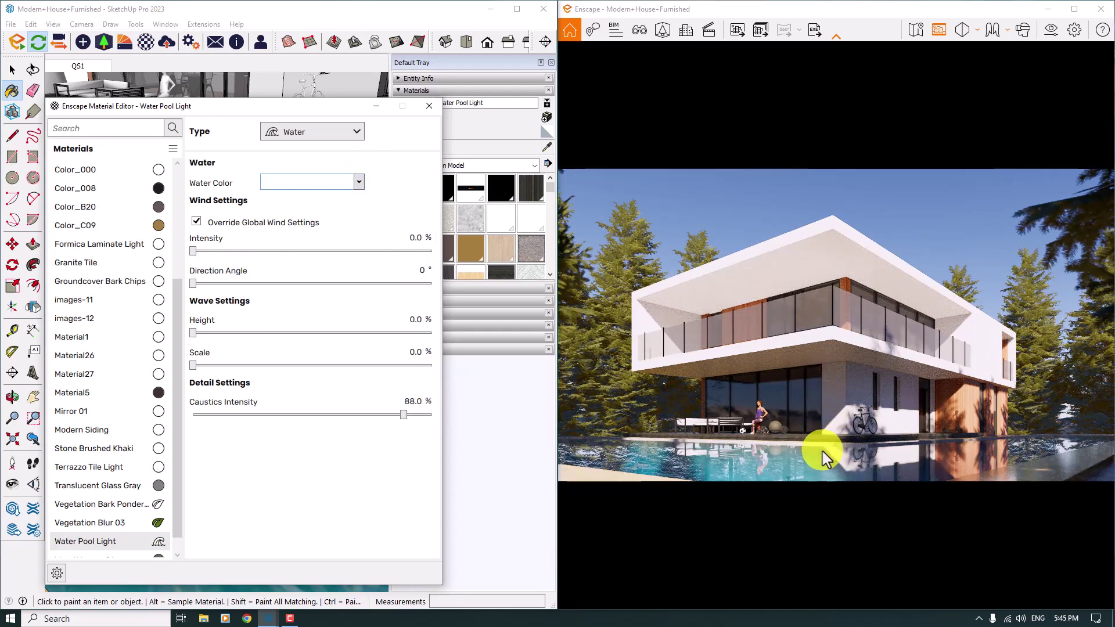
- Close the material editor, maximize the Enscape render window and move the camera slightly back from the house
{"action": "left_click", "coordinate": [436, 111]}
{"action": "left_click", "coordinate": [1074, 8]}
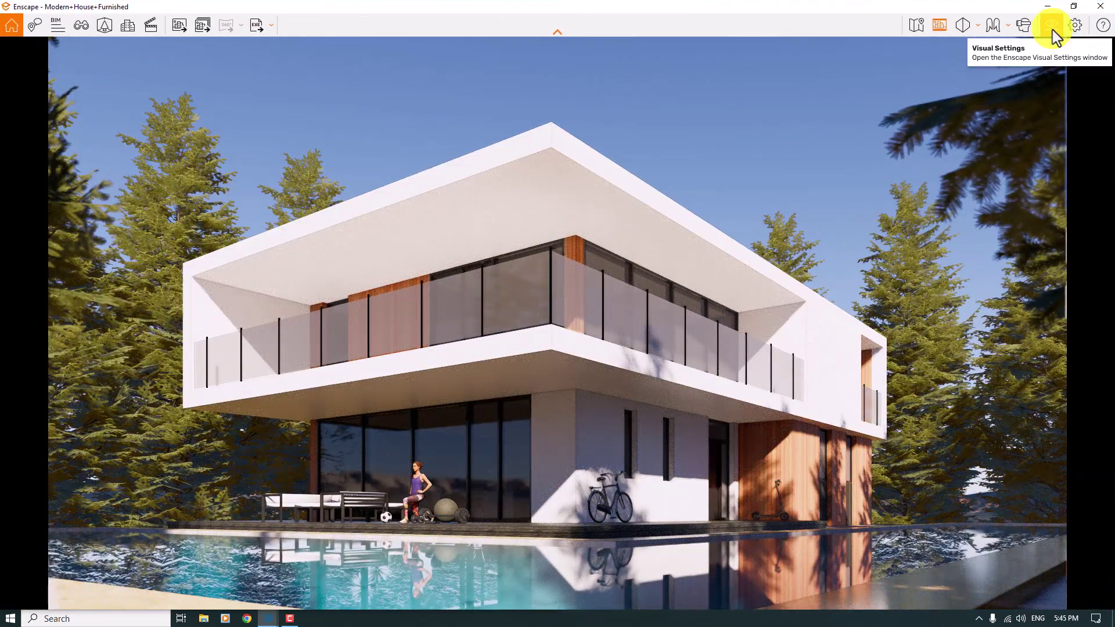
{"action": "left_click_drag", "start_coordinate": [578, 390], "coordinate": [578, 390]}
{"action": "key", "text": "s"}
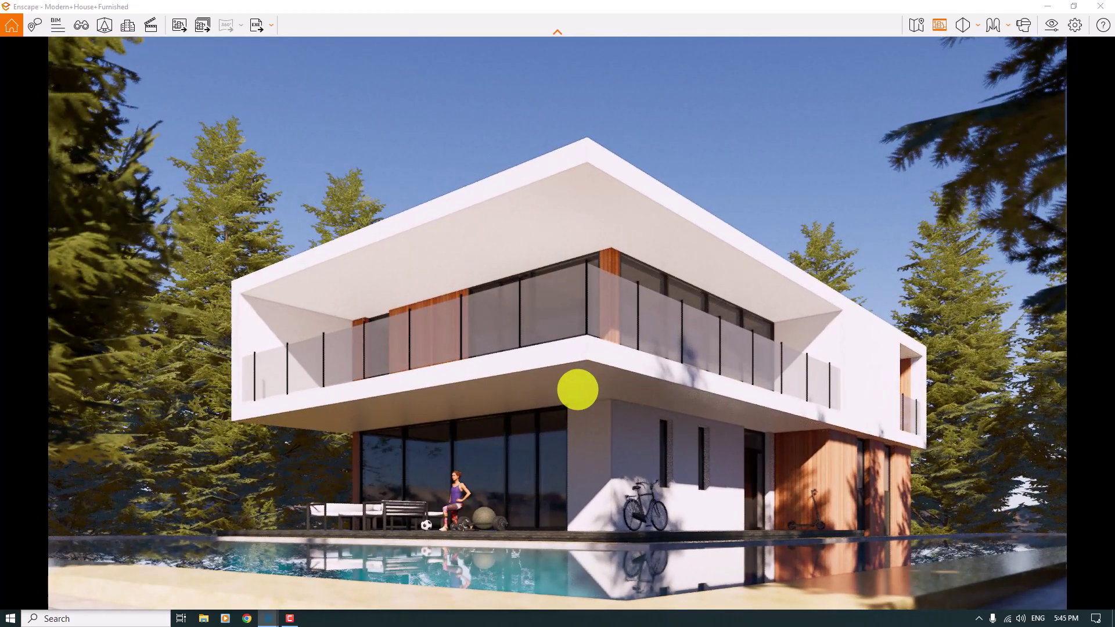
- Set the rendering quality to Ultra, raise the exposure slightly, and close the visual settings
{"action": "left_click", "coordinate": [1050, 26]}
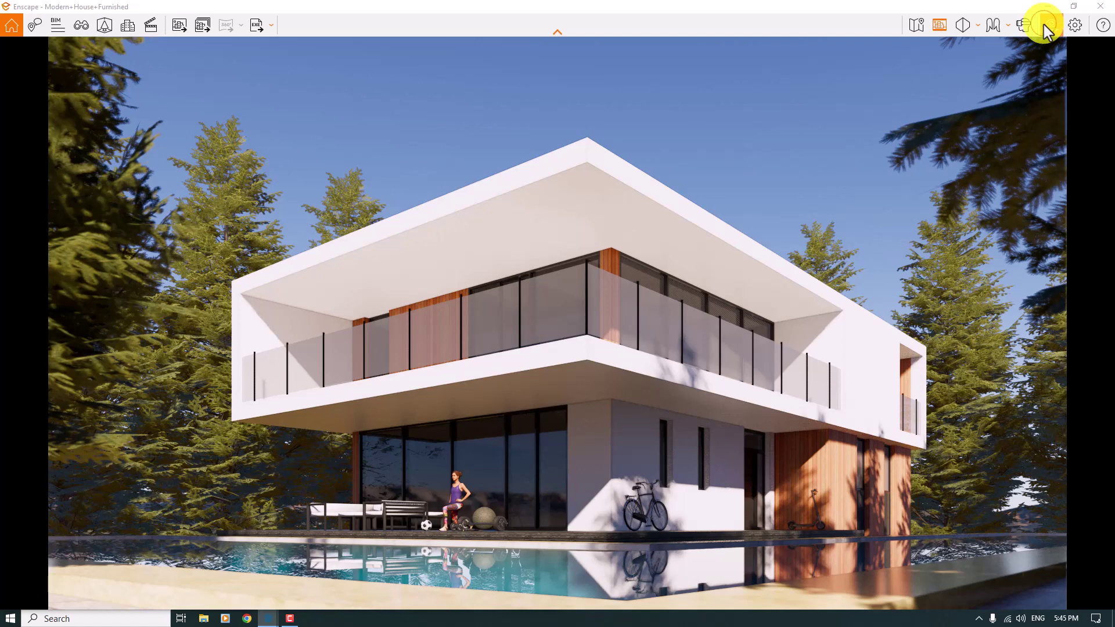
{"action": "left_click_drag", "start_coordinate": [996, 436], "coordinate": [1047, 423]}
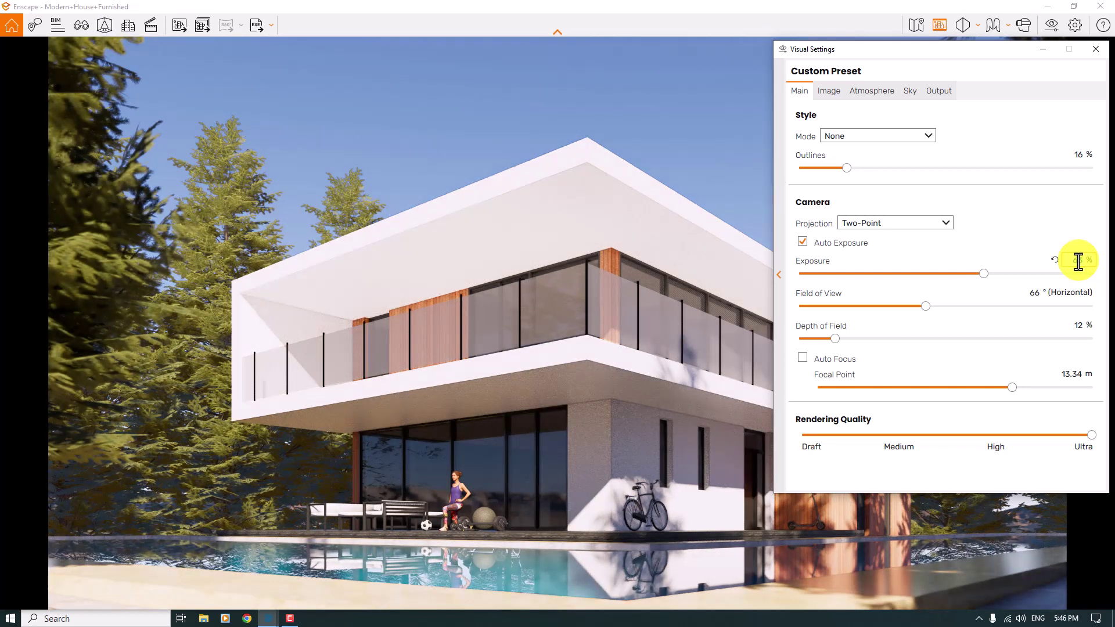
{"action": "left_click", "coordinate": [1086, 46]}
{"action": "left_click", "coordinate": [1087, 47]}
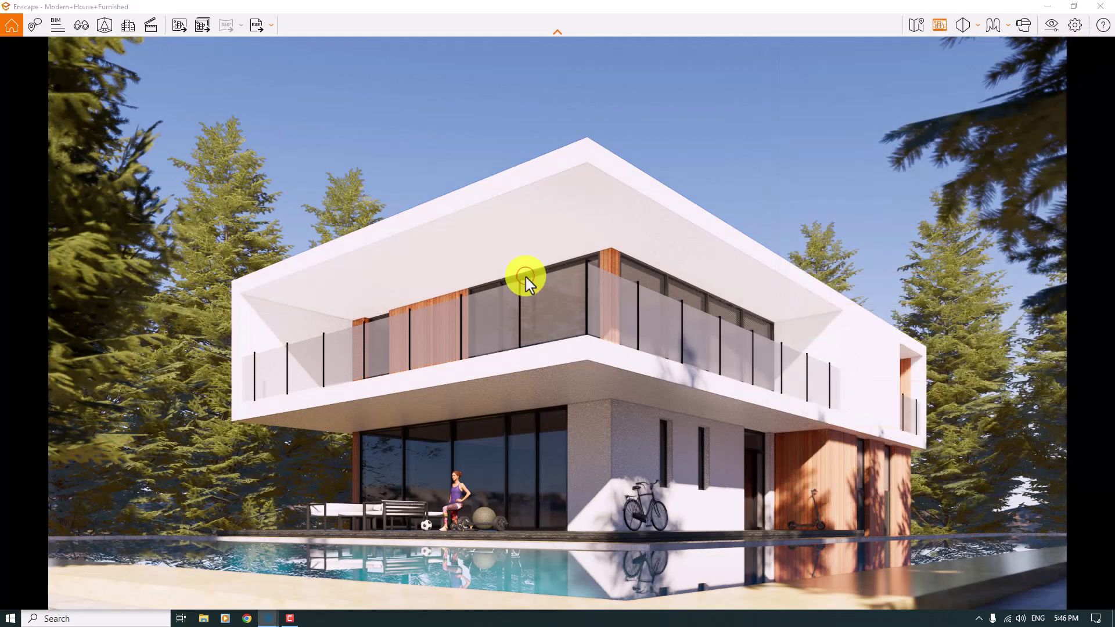
- Save a screenshot of the render to the Desktop as a JPEG image
{"action": "left_click", "coordinate": [179, 25]}
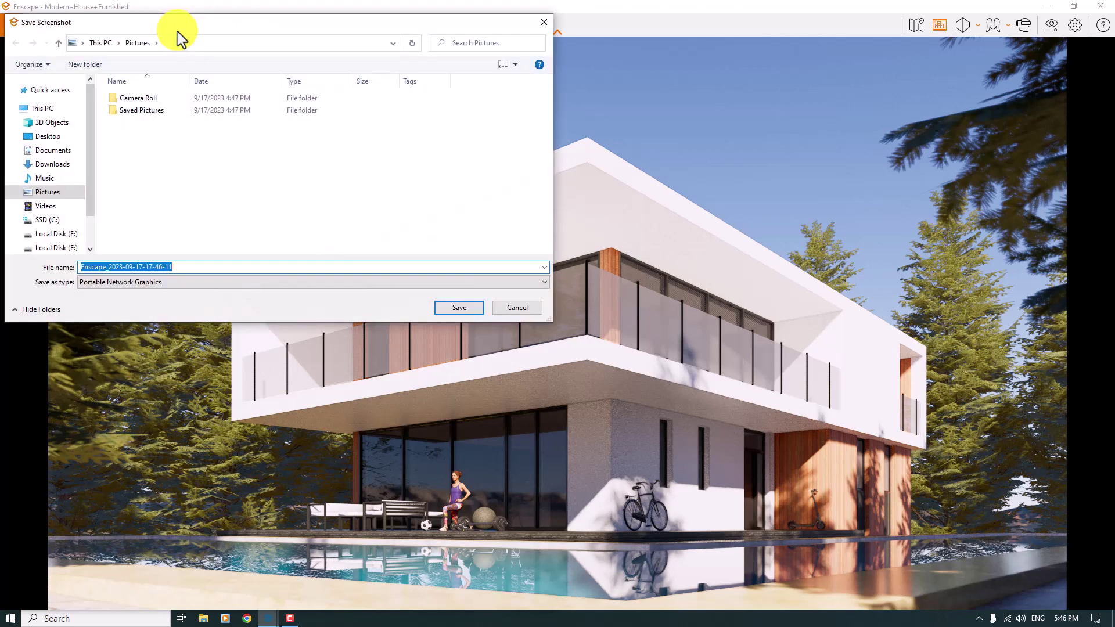
{"action": "left_click", "coordinate": [58, 137]}
{"action": "left_click", "coordinate": [178, 282]}
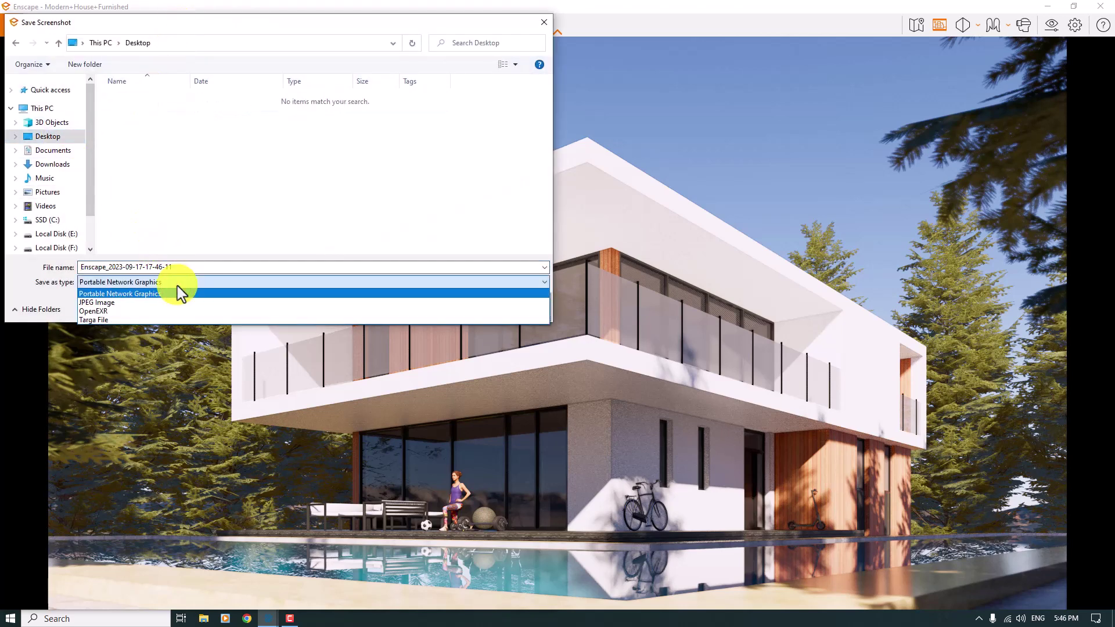
{"action": "left_click", "coordinate": [109, 302]}
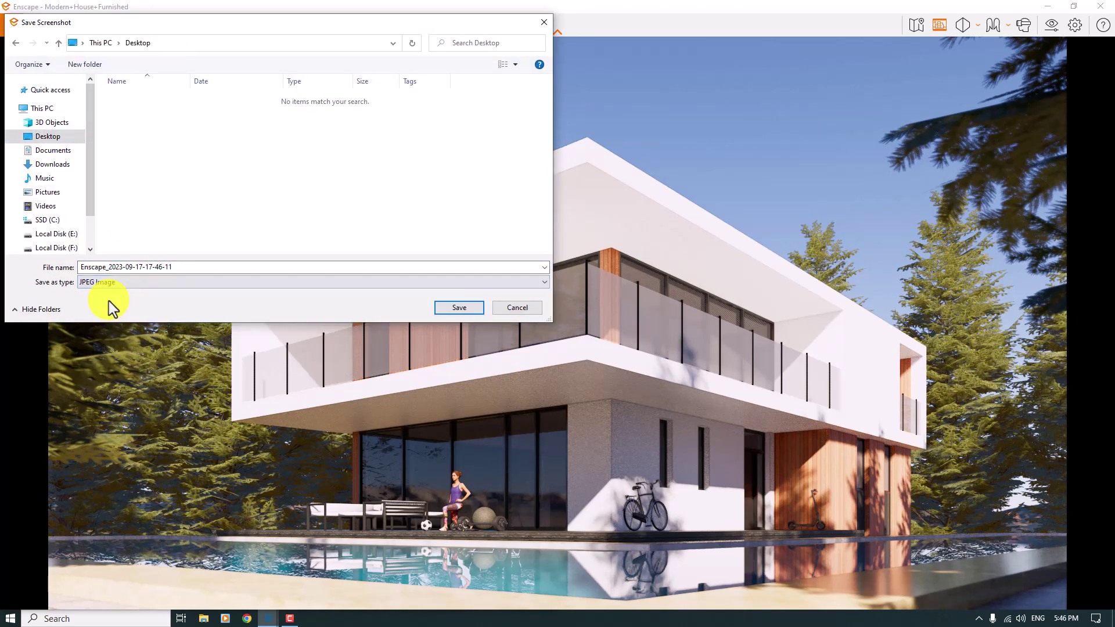
{"action": "left_click", "coordinate": [445, 309]}
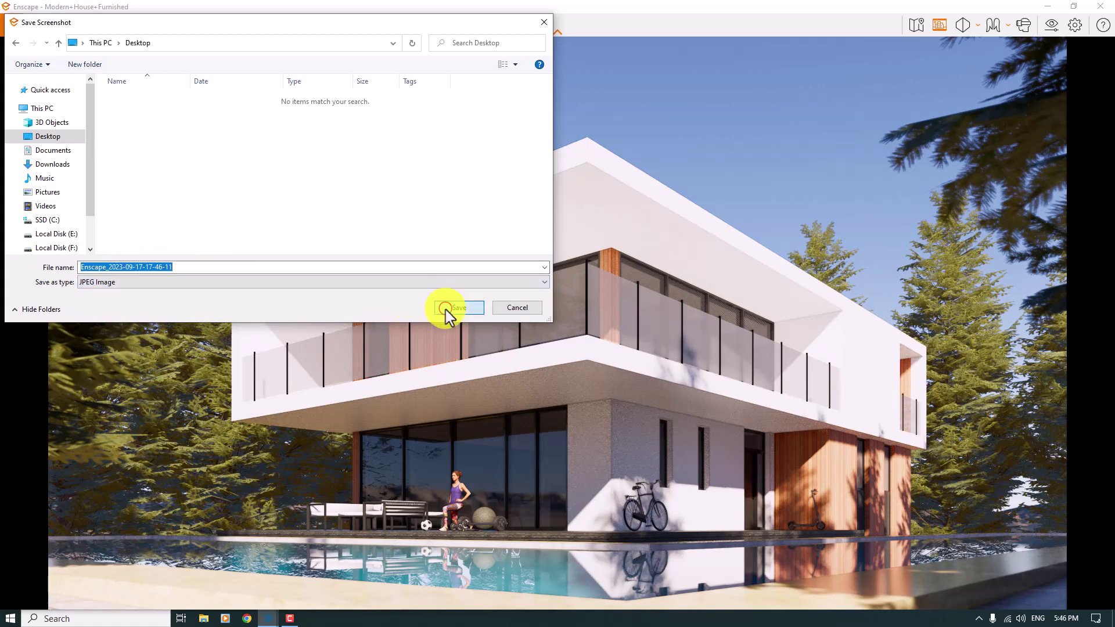